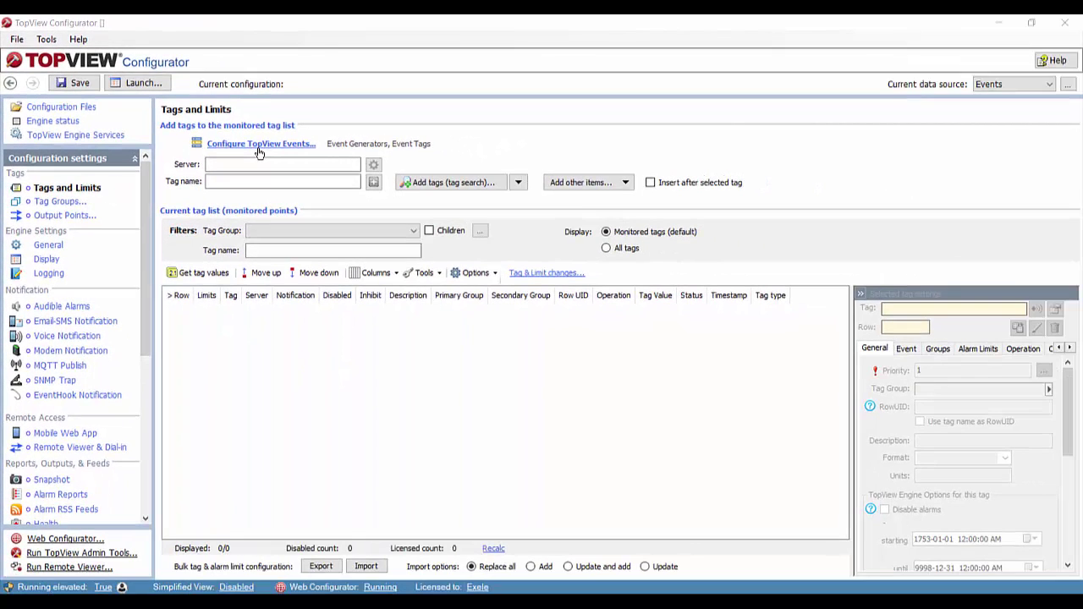
- Open the TopView Events configuration from the Events Tags and Limits page
{"action": "left_click", "coordinate": [260, 145]}
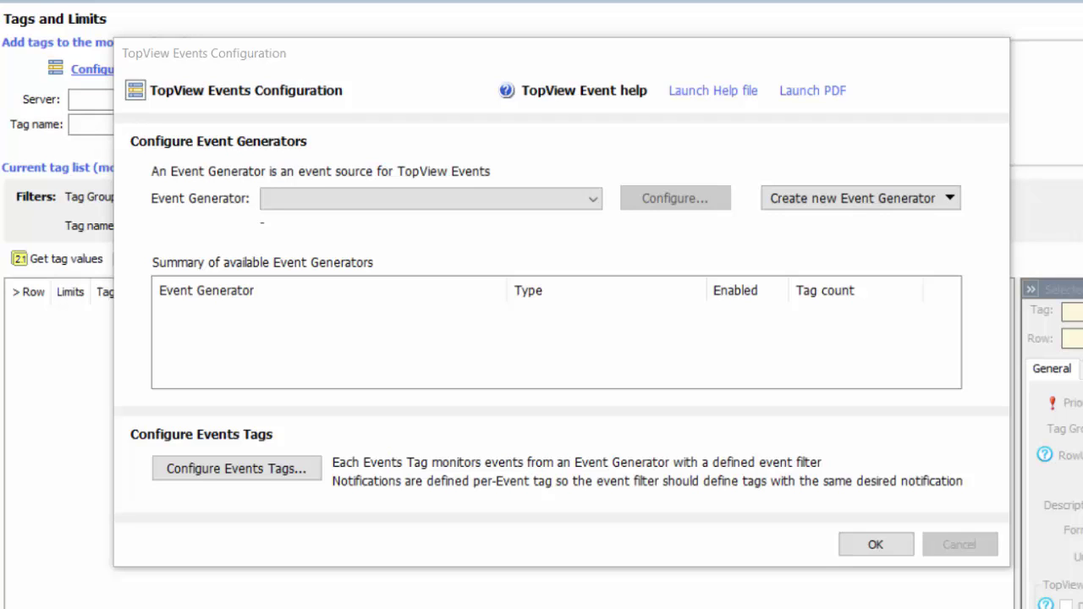
- Create a new MQTT Subscriber event generator and launch the test MQTT broker
{"action": "left_click", "coordinate": [889, 200]}
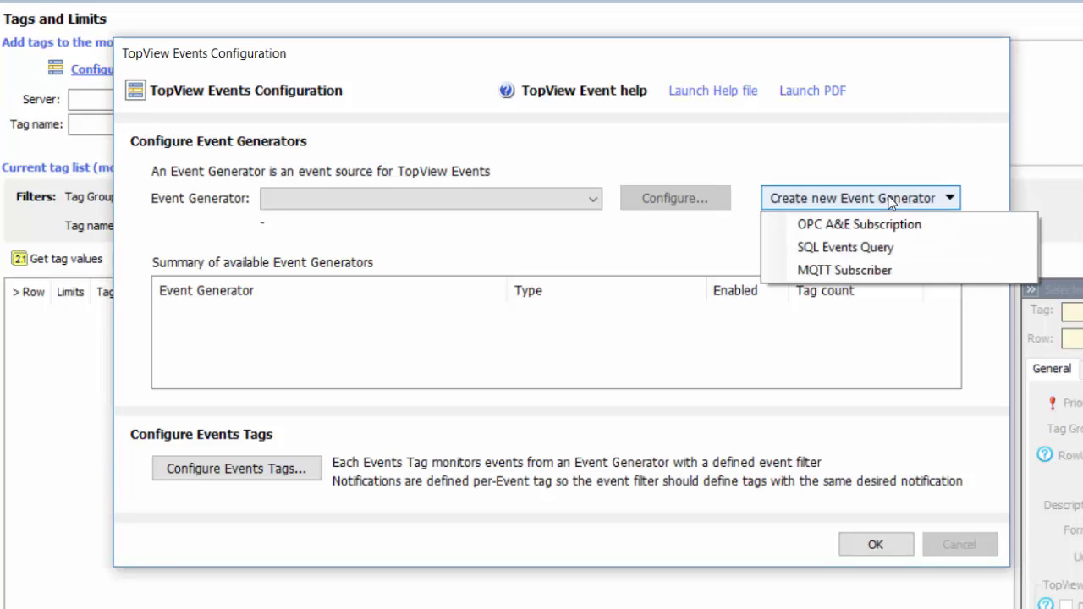
{"action": "left_click", "coordinate": [867, 265]}
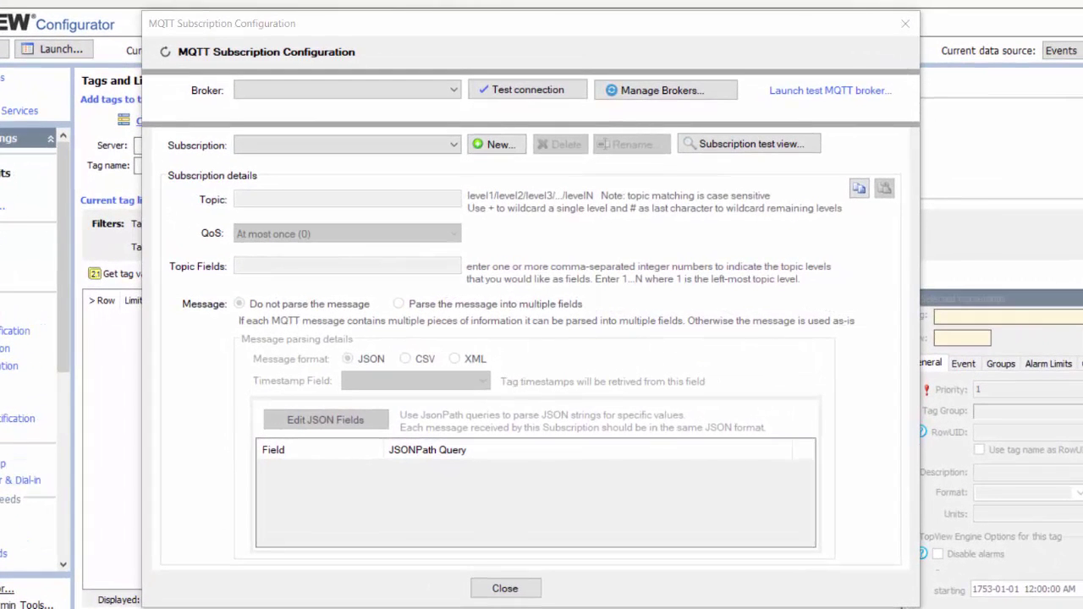
{"action": "left_click", "coordinate": [795, 90]}
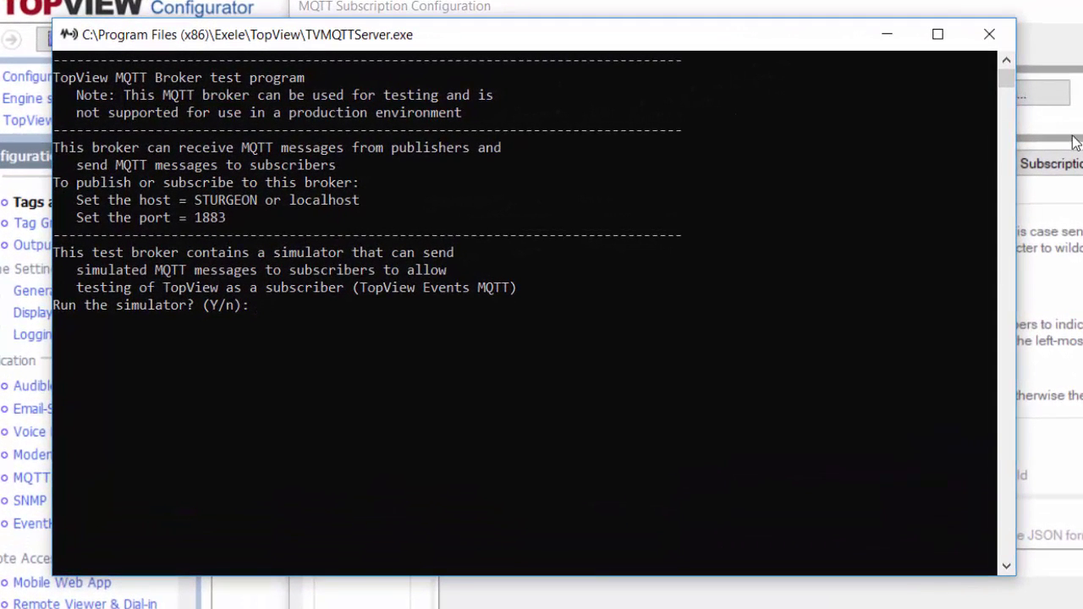
- Run the broker simulator with 10 sensors, a 5-second rate and 5 devices, then minimize the console
{"action": "left_click", "coordinate": [711, 269]}
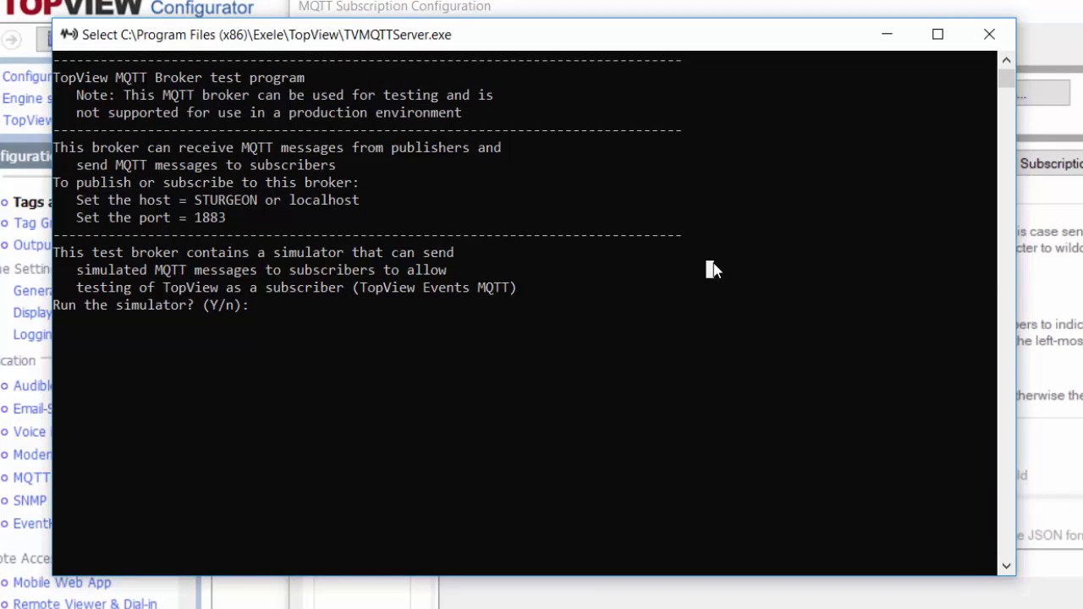
{"action": "type", "text": "y"}
{"action": "key", "text": "Return"}
{"action": "type", "text": "10"}
{"action": "key", "text": "Return"}
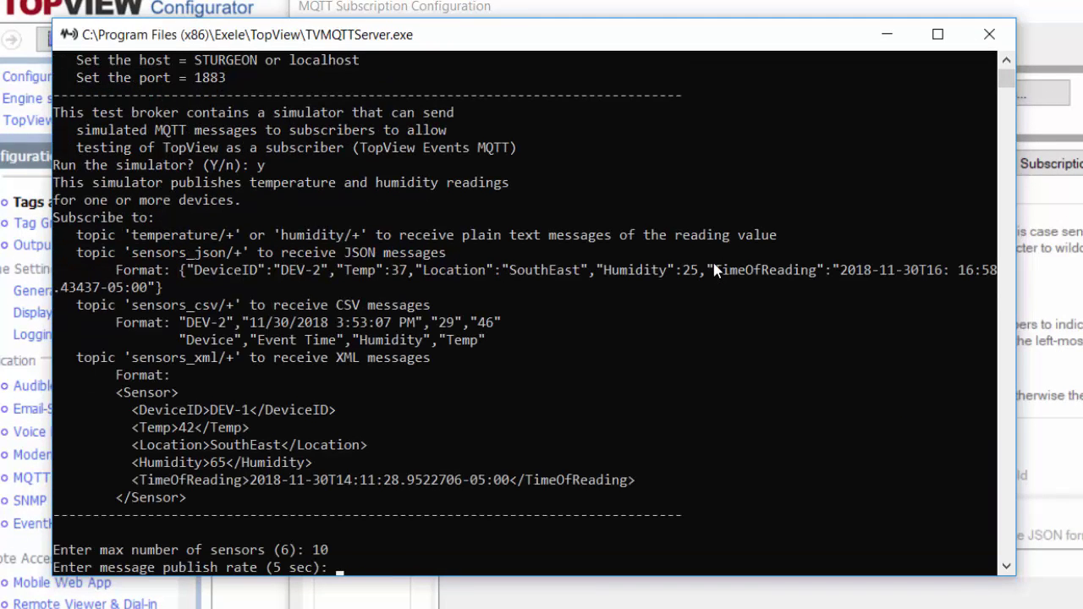
{"action": "type", "text": "5"}
{"action": "key", "text": "Return"}
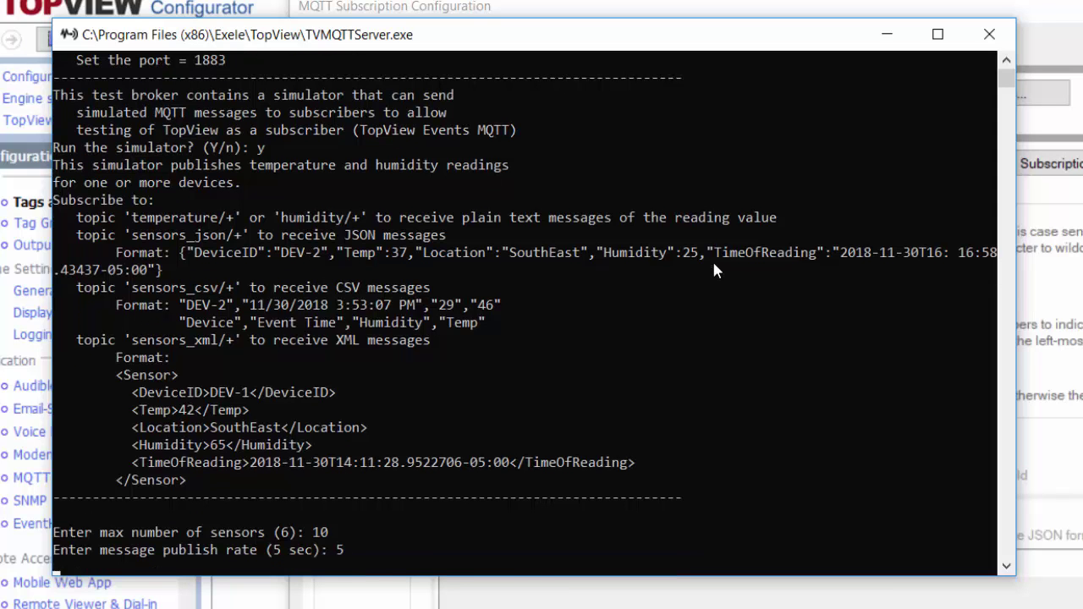
{"action": "type", "text": "5"}
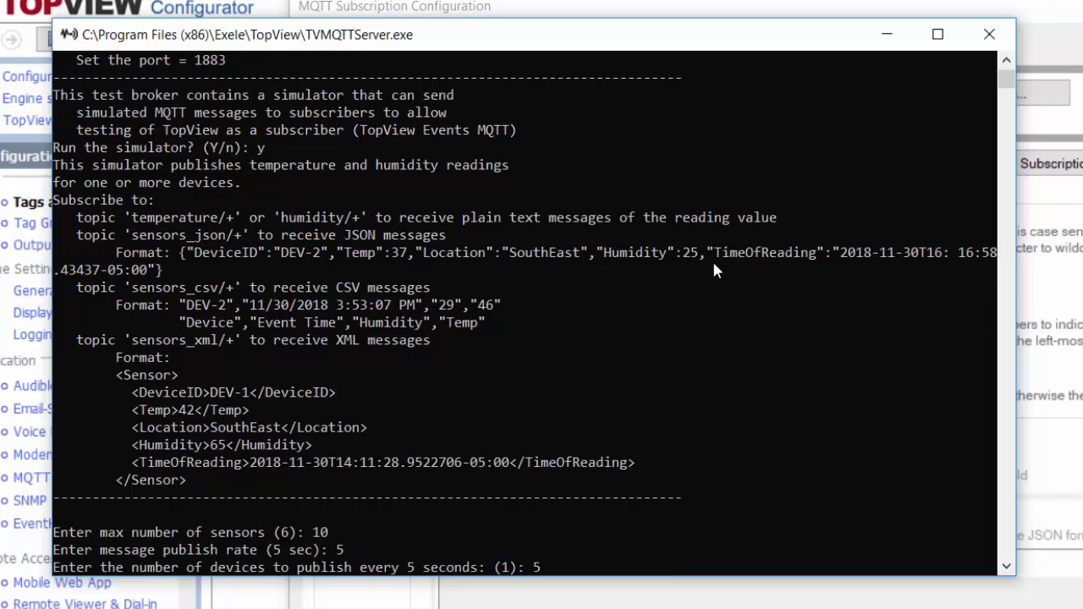
{"action": "key", "text": "Return"}
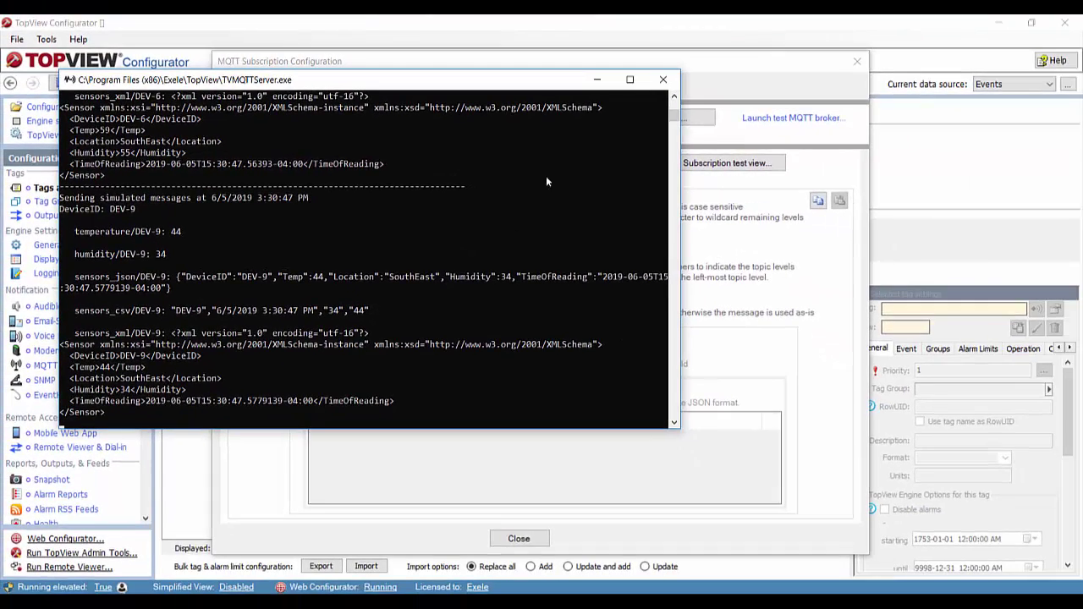
{"action": "left_click", "coordinate": [598, 81]}
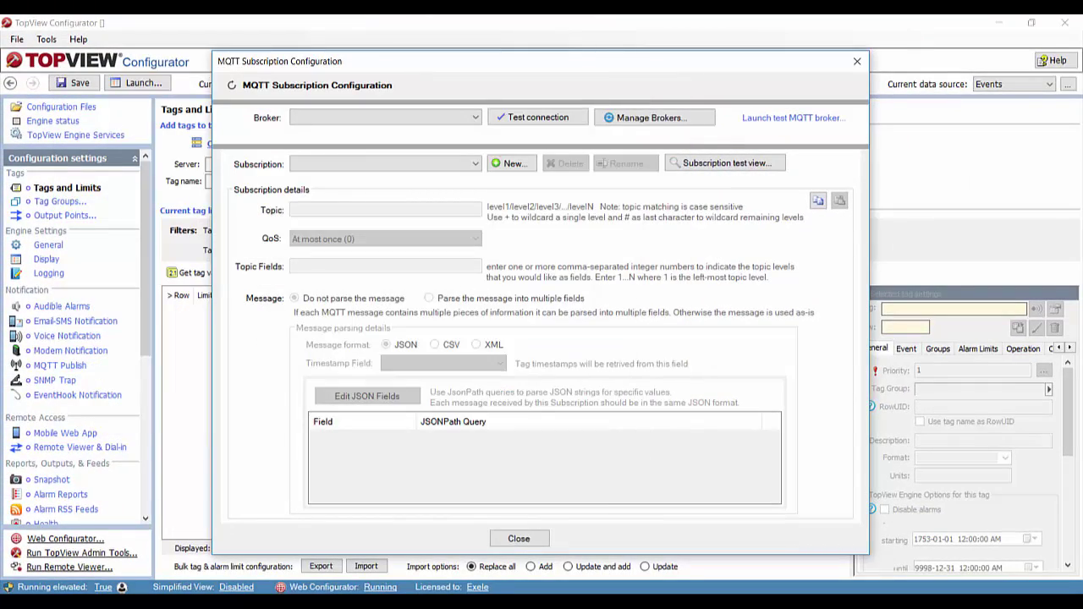
{"action": "left_click", "coordinate": [653, 118]}
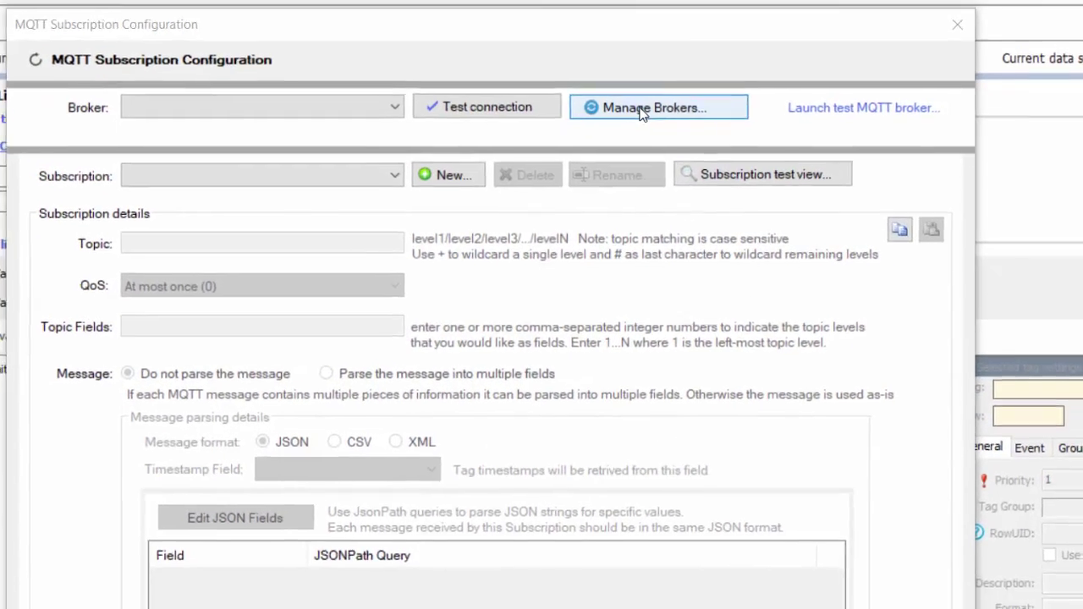
- Create a broker alias named LocalBroker with host localhost
{"action": "left_click", "coordinate": [642, 115]}
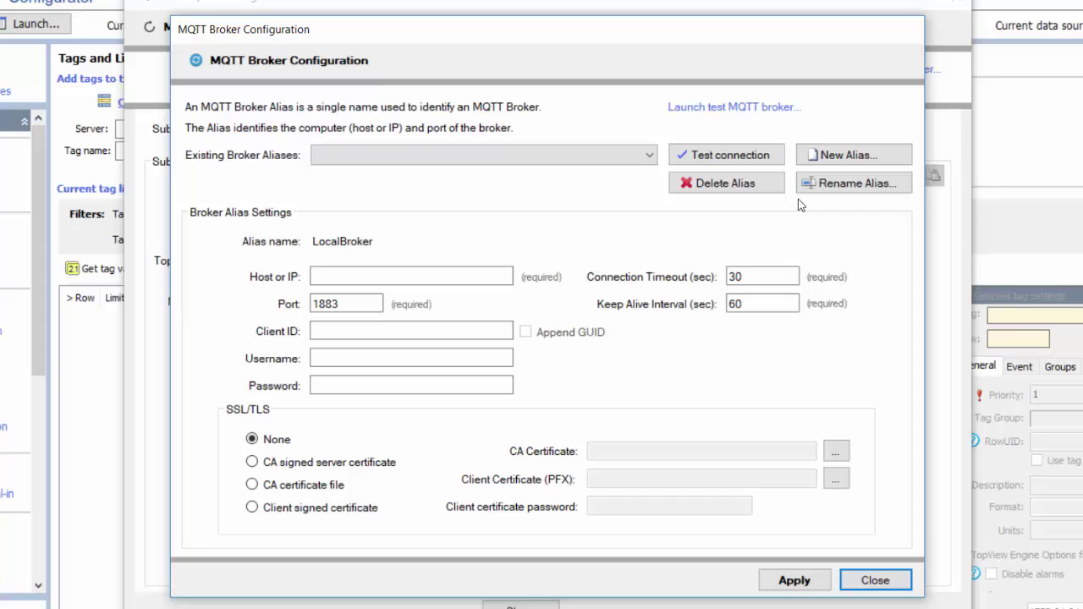
{"action": "left_click", "coordinate": [851, 166]}
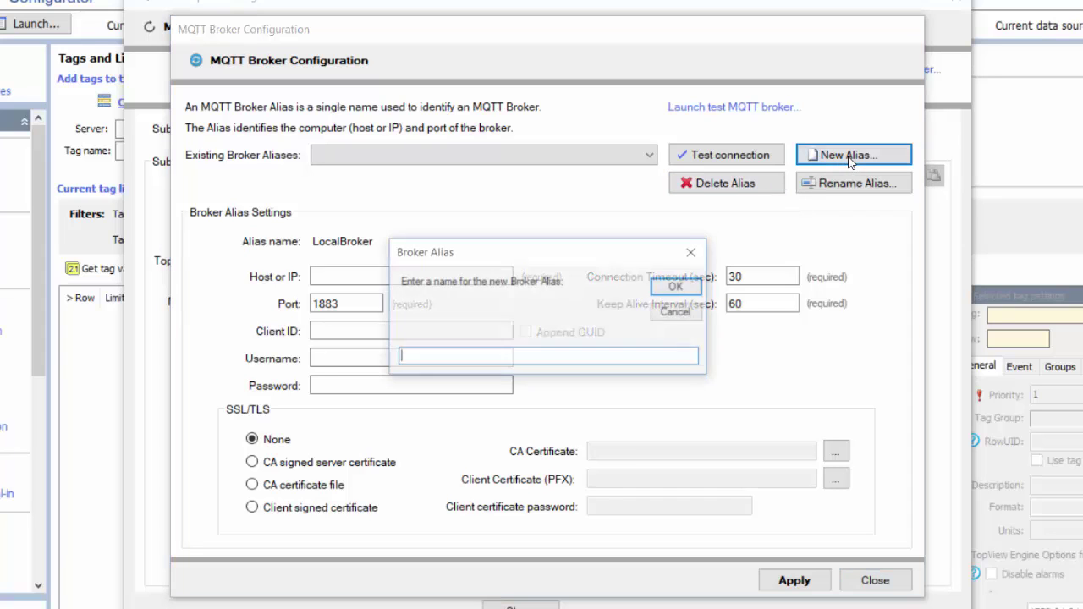
{"action": "type", "text": "LocalBroker"}
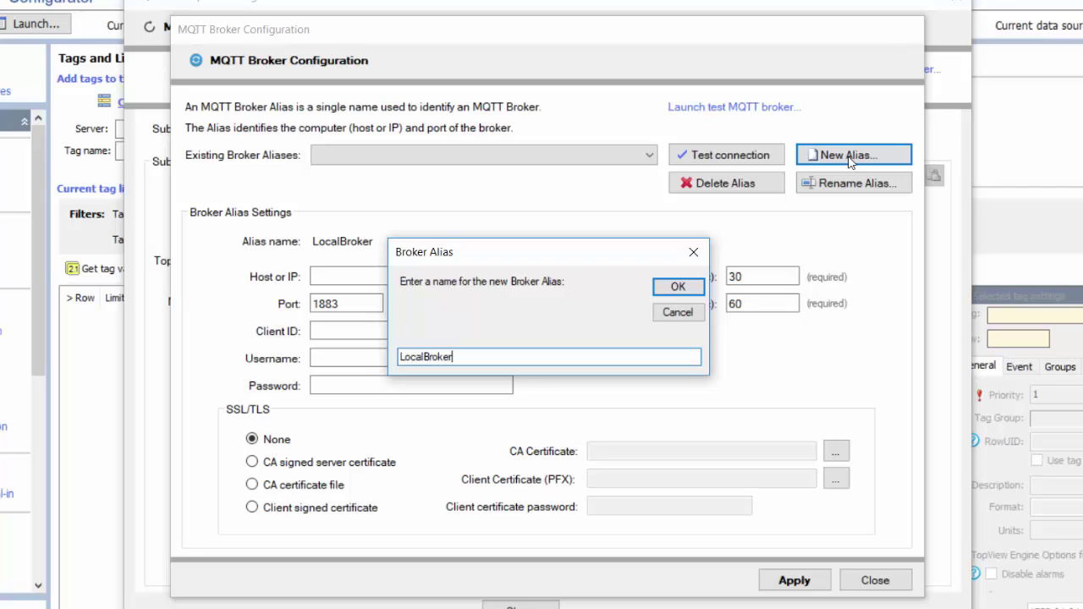
{"action": "left_click", "coordinate": [678, 287]}
{"action": "left_click", "coordinate": [366, 276]}
{"action": "type", "text": "localhost"}
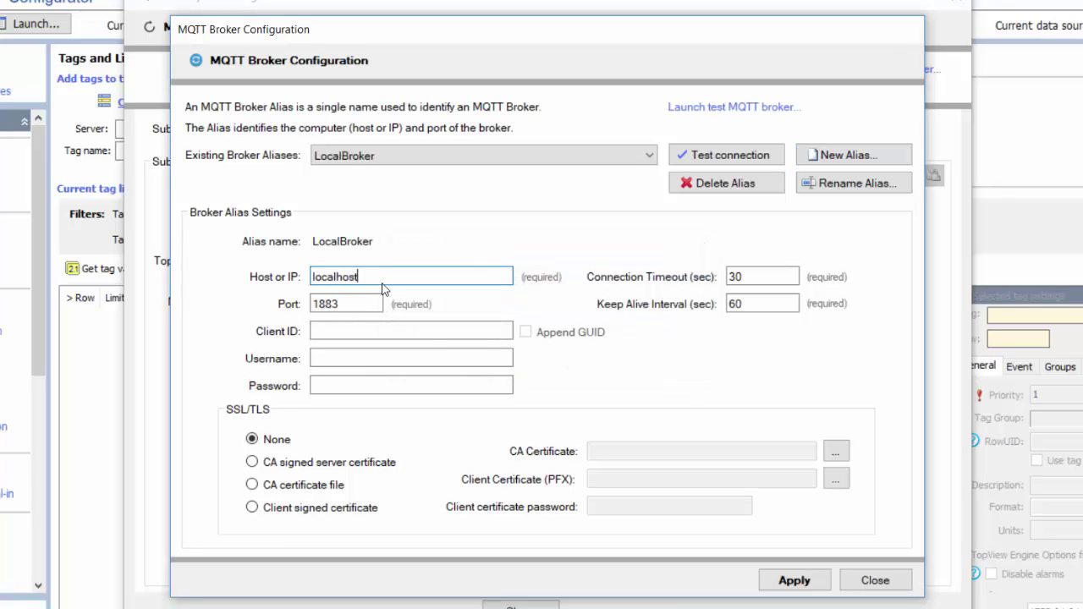
{"action": "left_click", "coordinate": [792, 584]}
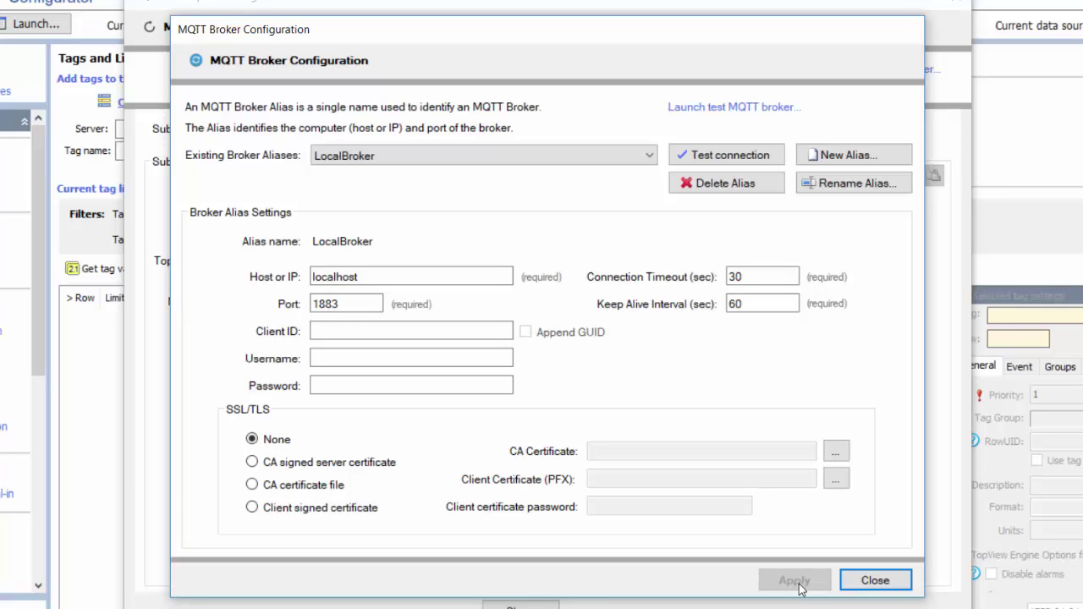
- Confirm LocalBroker connects successfully and return to the subscription dialog
{"action": "left_click", "coordinate": [722, 161]}
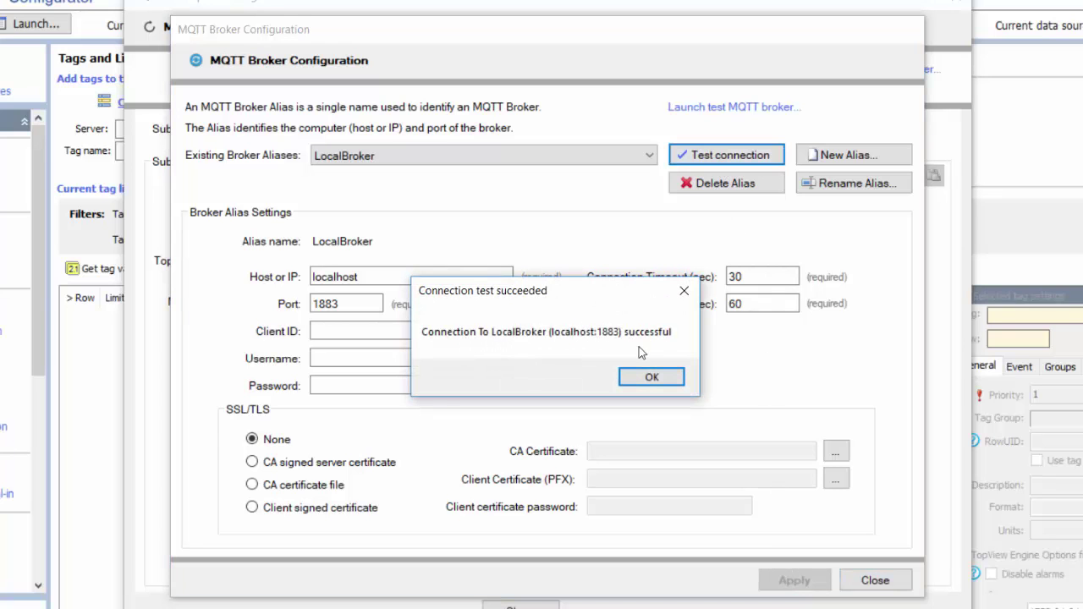
{"action": "left_click", "coordinate": [648, 382]}
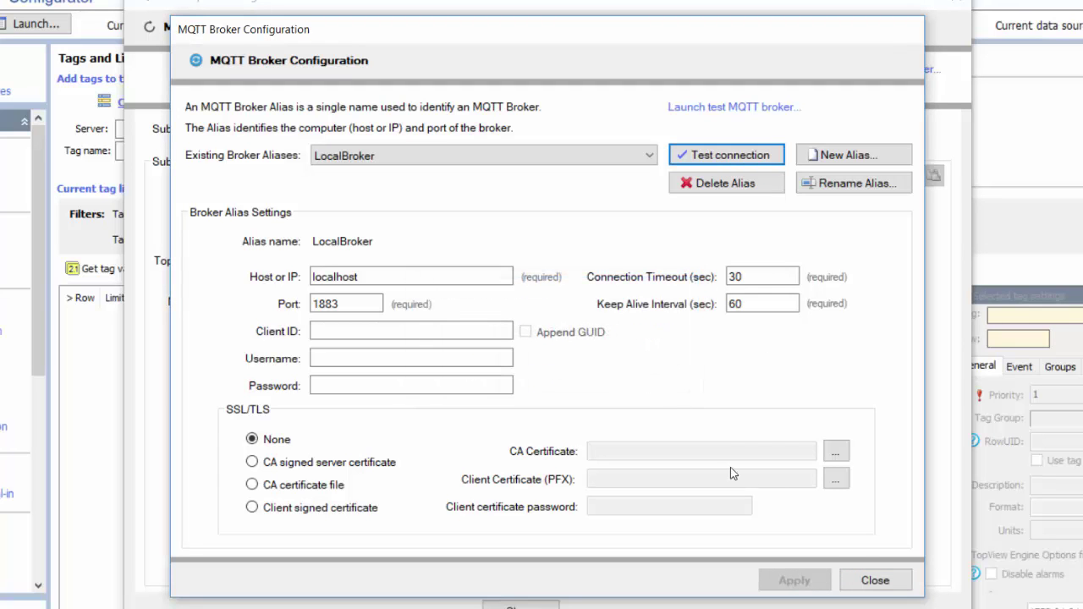
{"action": "left_click", "coordinate": [871, 580]}
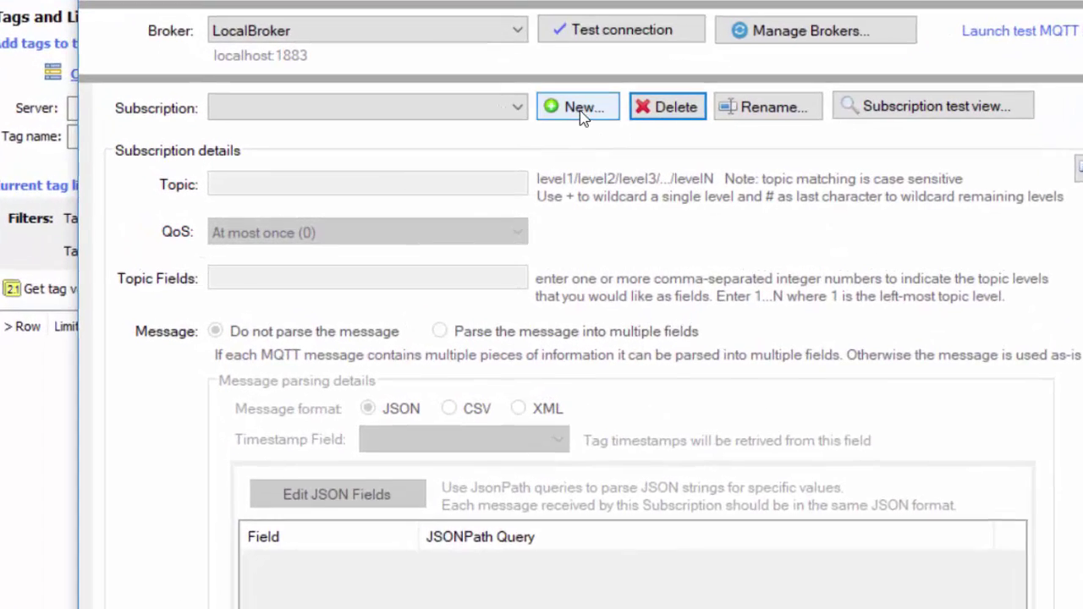
- Create the Humidity Values subscription with topic humidity/+ and topic field 2
{"action": "left_click", "coordinate": [511, 145]}
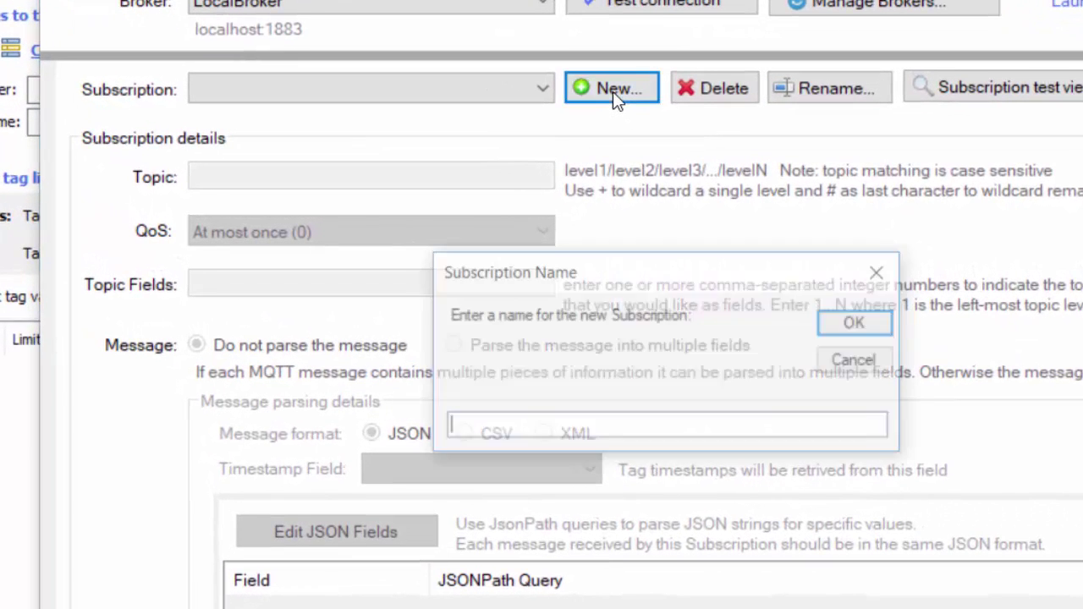
{"action": "type", "text": "Hu"}
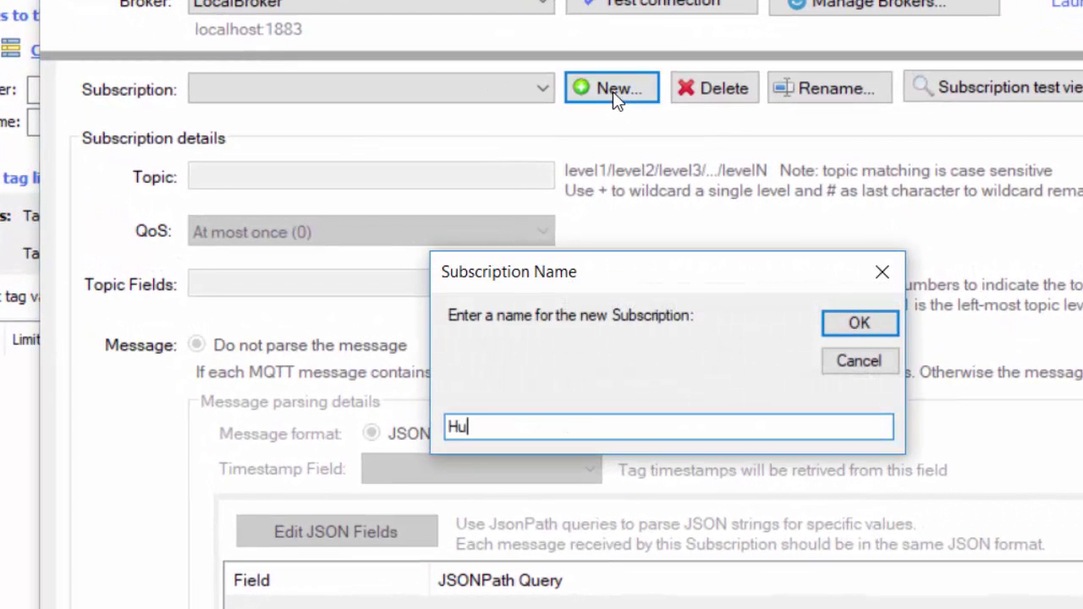
{"action": "type", "text": "midity Values"}
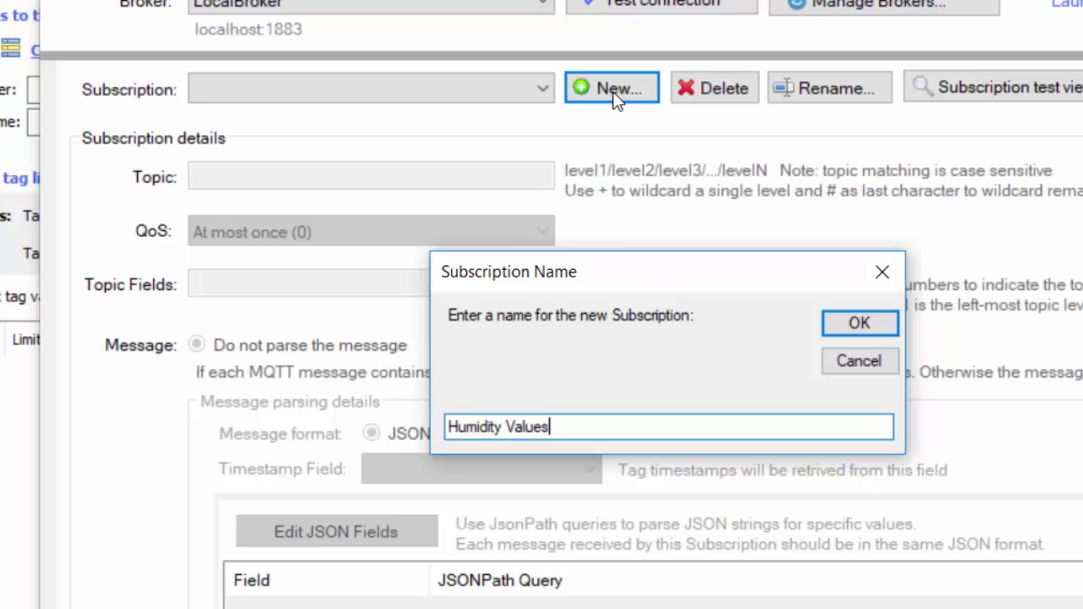
{"action": "key", "text": "Return"}
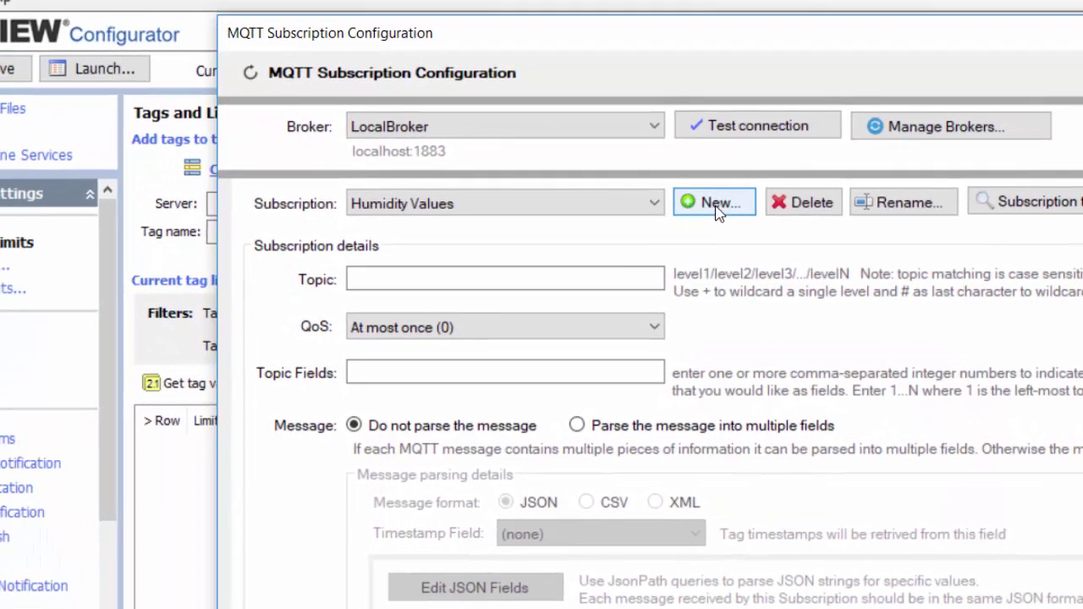
{"action": "left_click", "coordinate": [369, 281]}
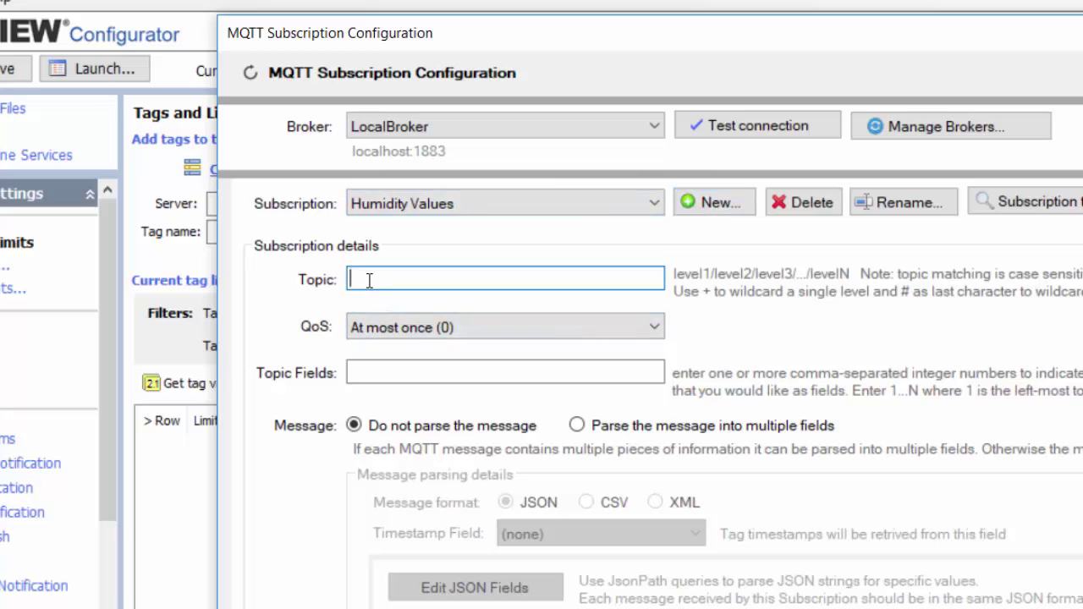
{"action": "type", "text": "humidity/+"}
{"action": "left_click", "coordinate": [588, 373]}
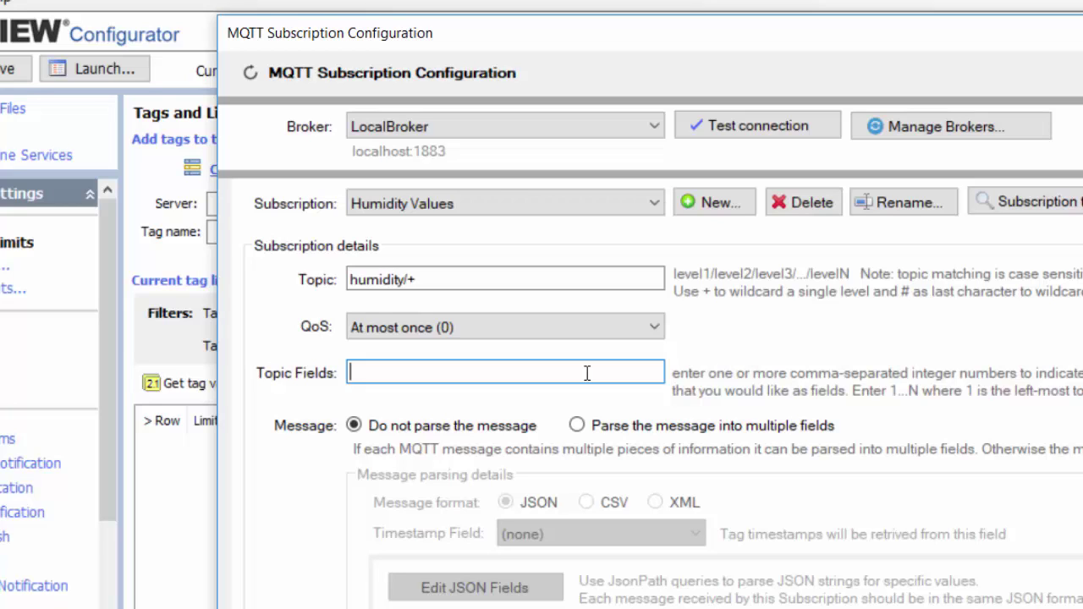
{"action": "type", "text": "2"}
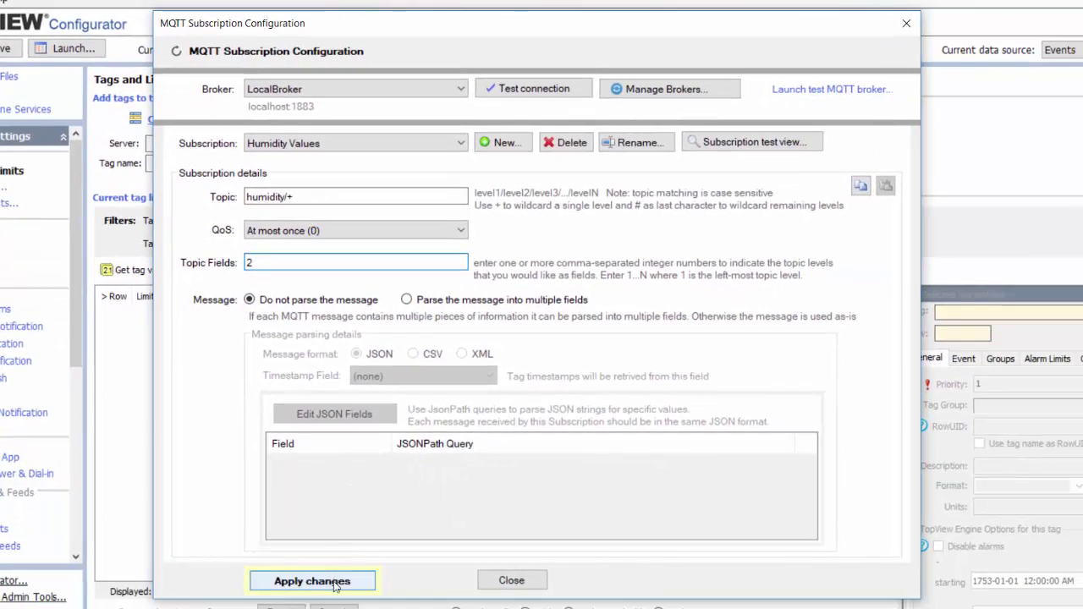
{"action": "left_click", "coordinate": [312, 582]}
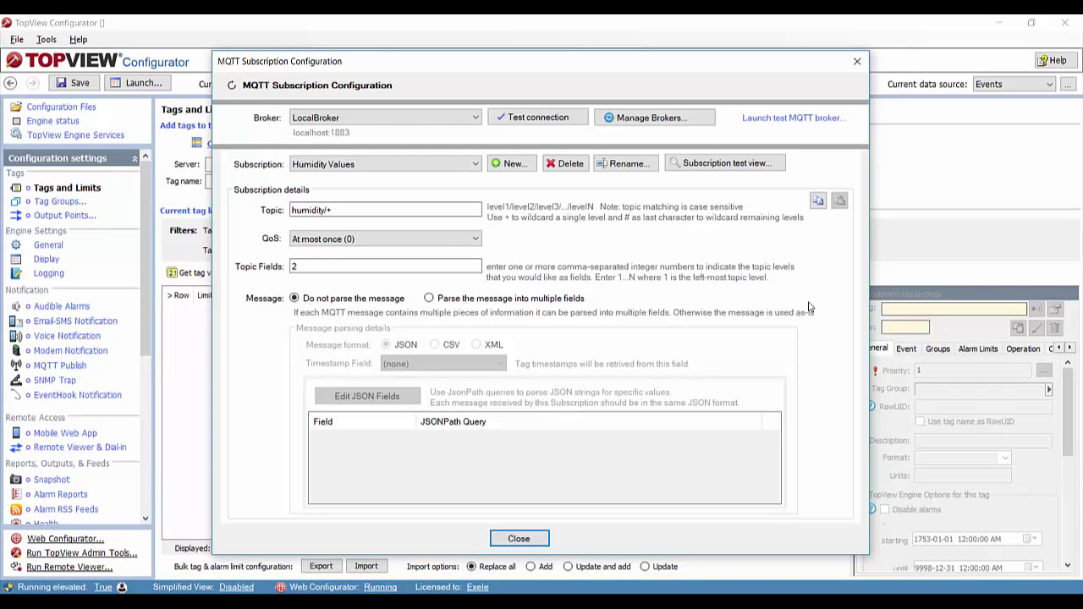
- Run the subscription test view to confirm humidity messages arrive from DEV devices, then close it
{"action": "left_click", "coordinate": [710, 164]}
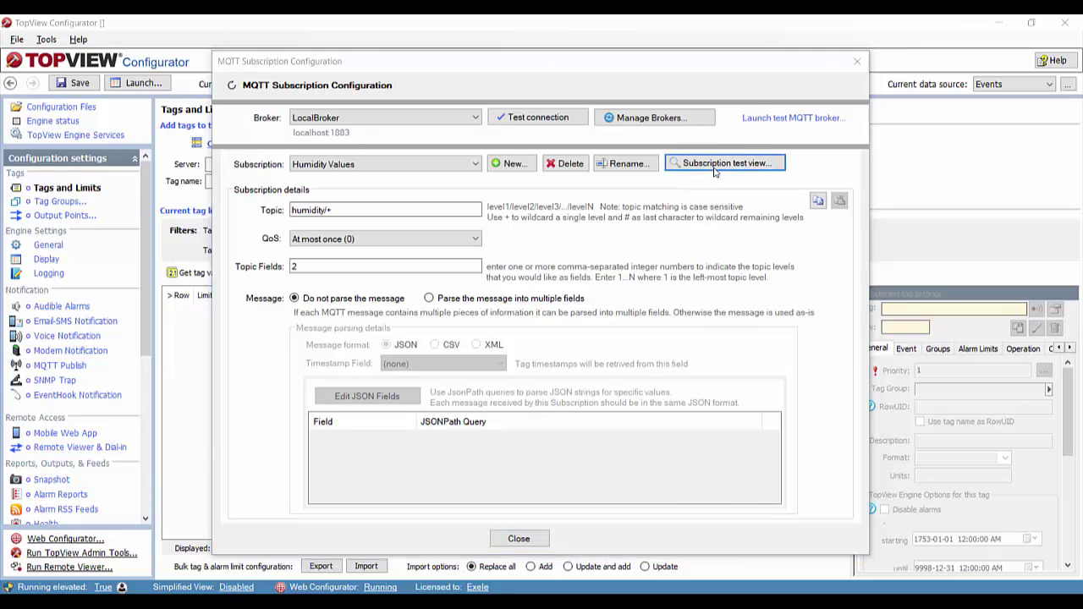
{"action": "left_click", "coordinate": [286, 144]}
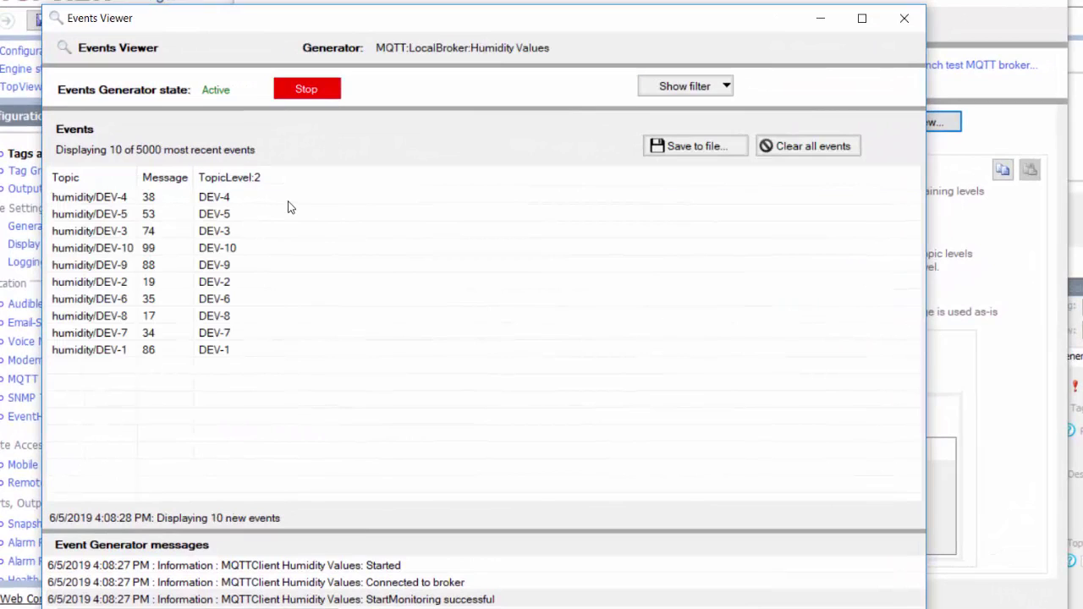
{"action": "left_click", "coordinate": [288, 204]}
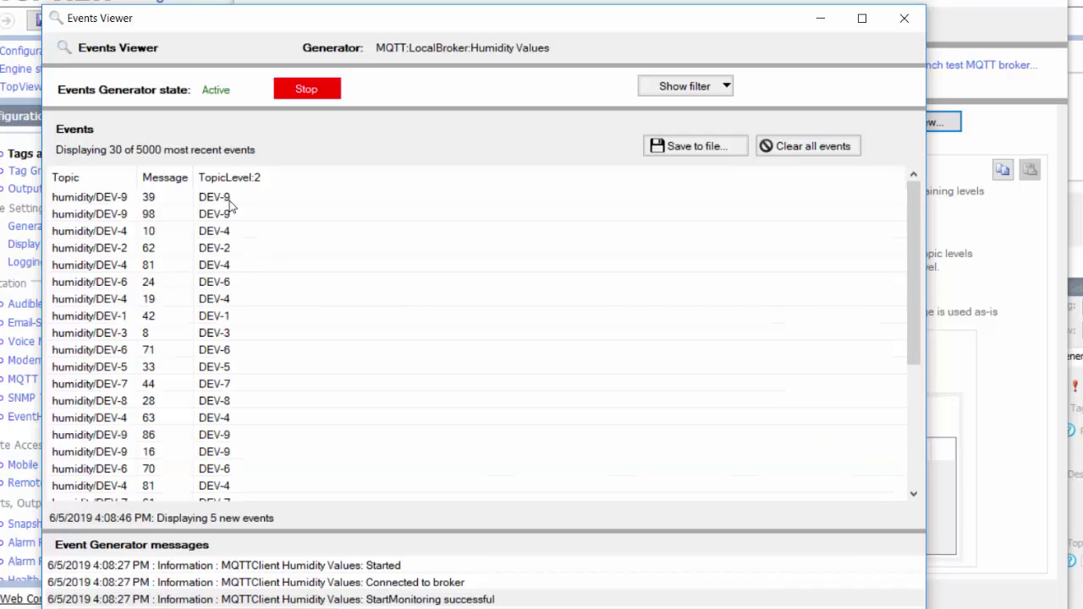
{"action": "left_click", "coordinate": [229, 200]}
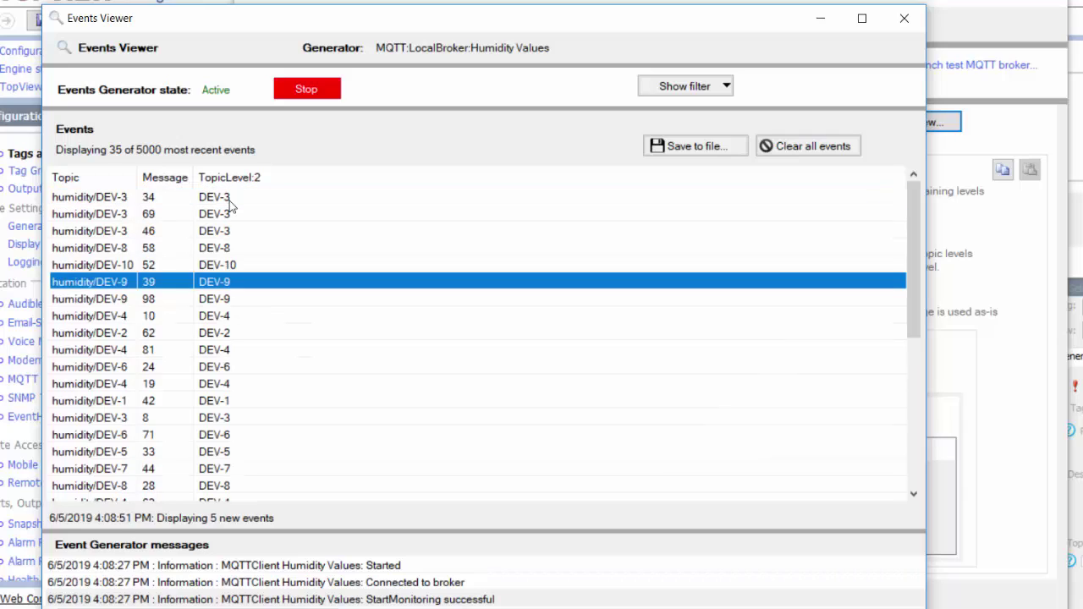
{"action": "left_click", "coordinate": [306, 89]}
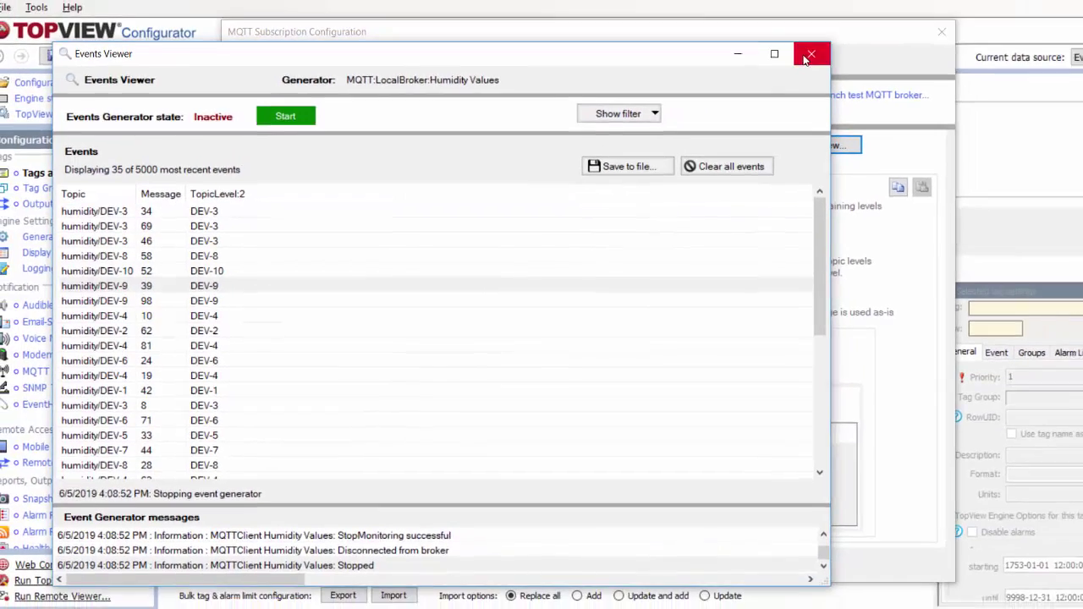
{"action": "left_click", "coordinate": [904, 18]}
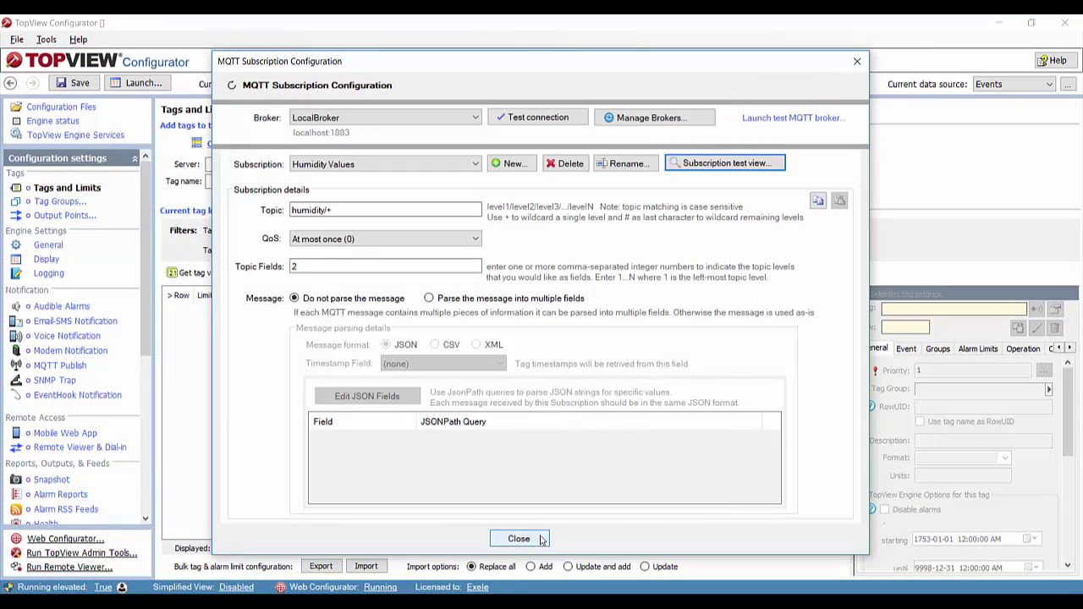
{"action": "left_click", "coordinate": [540, 538]}
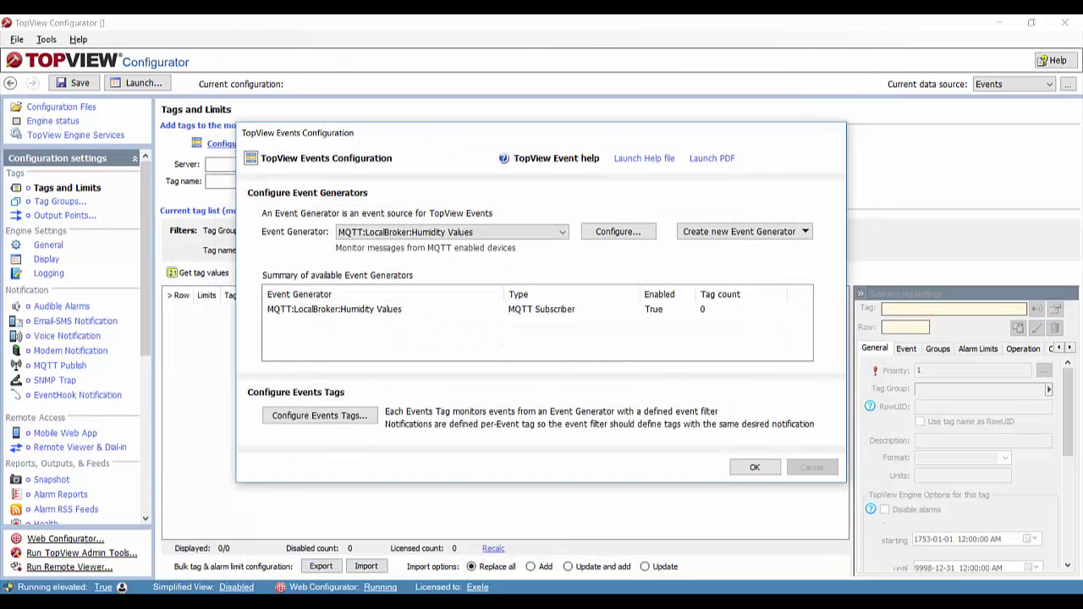
- Open the Configured Events Tags list, which shows 0 tags
{"action": "scroll", "coordinate": [76, 339], "scroll_direction": "down", "scroll_amount": 3}
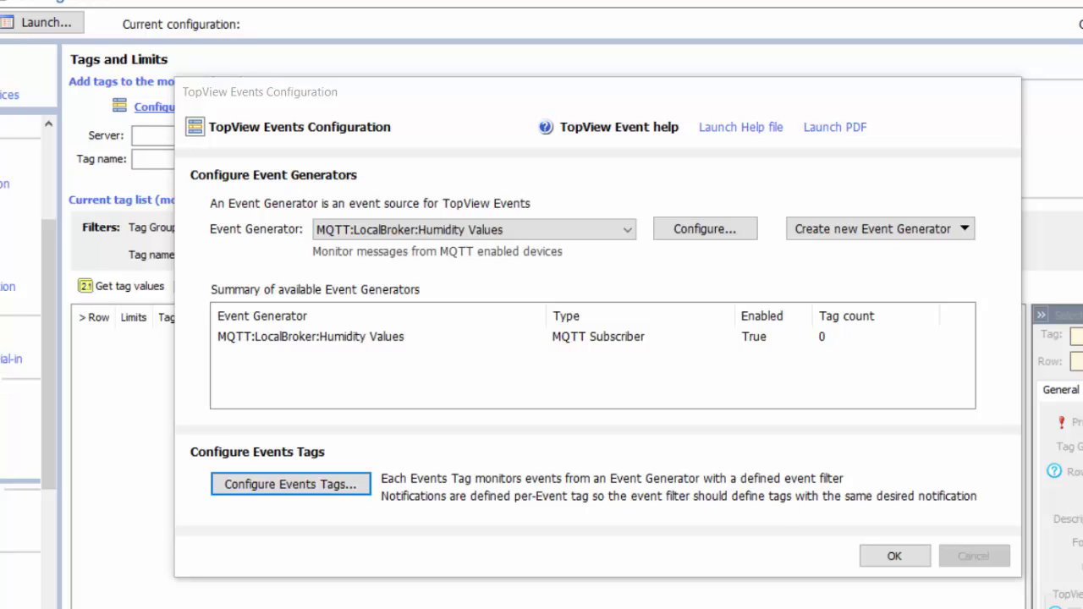
{"action": "left_click", "coordinate": [310, 489]}
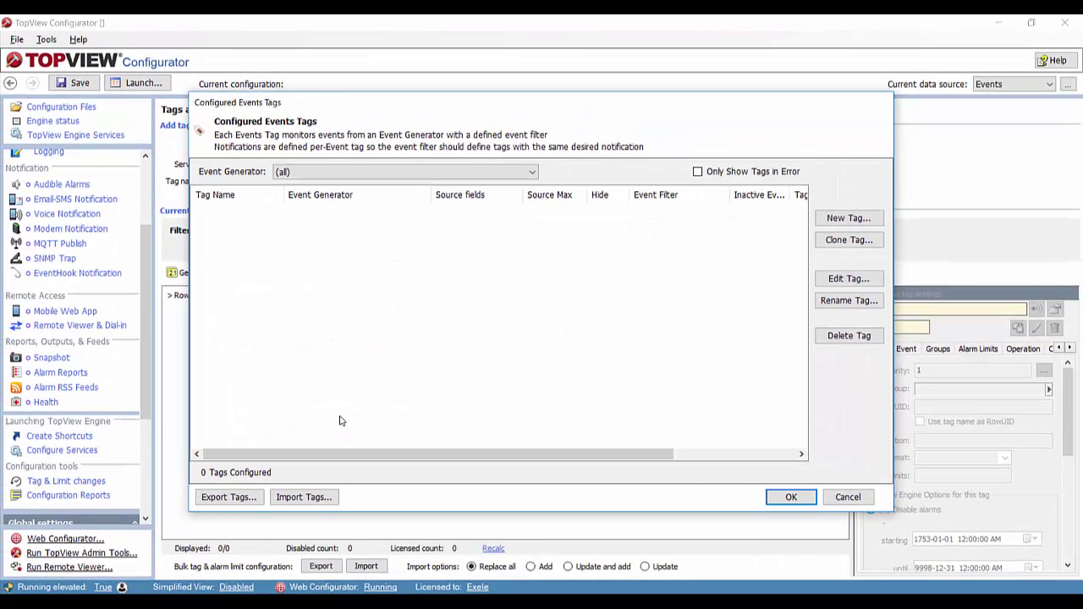
- Create a Humidity events tag fed by the MQTT:LocalBroker:Humidity Values generator
{"action": "left_click", "coordinate": [841, 222]}
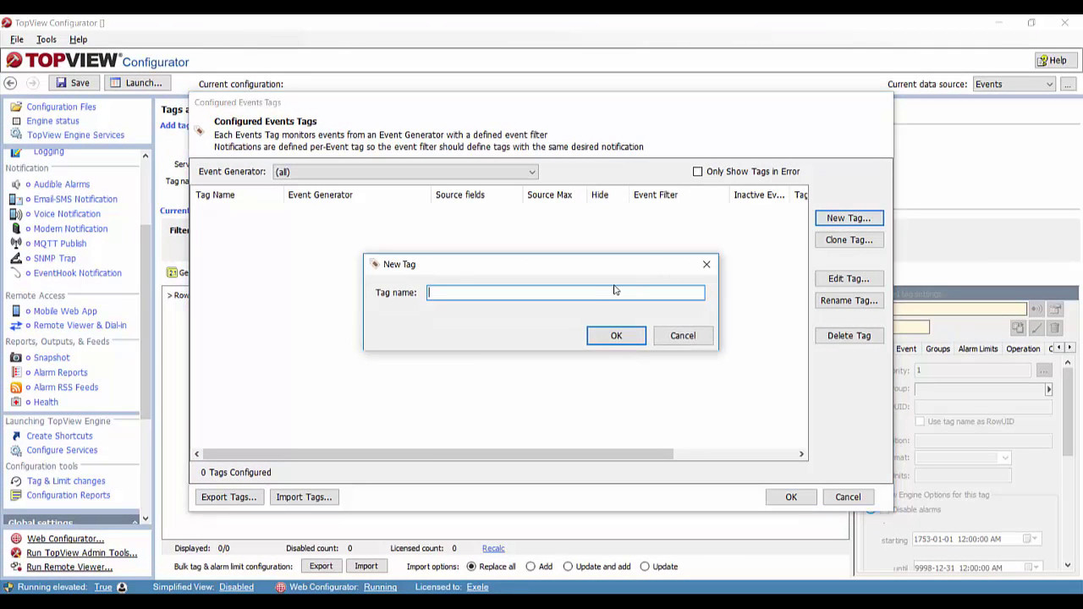
{"action": "type", "text": "Humidity"}
{"action": "left_click", "coordinate": [621, 336]}
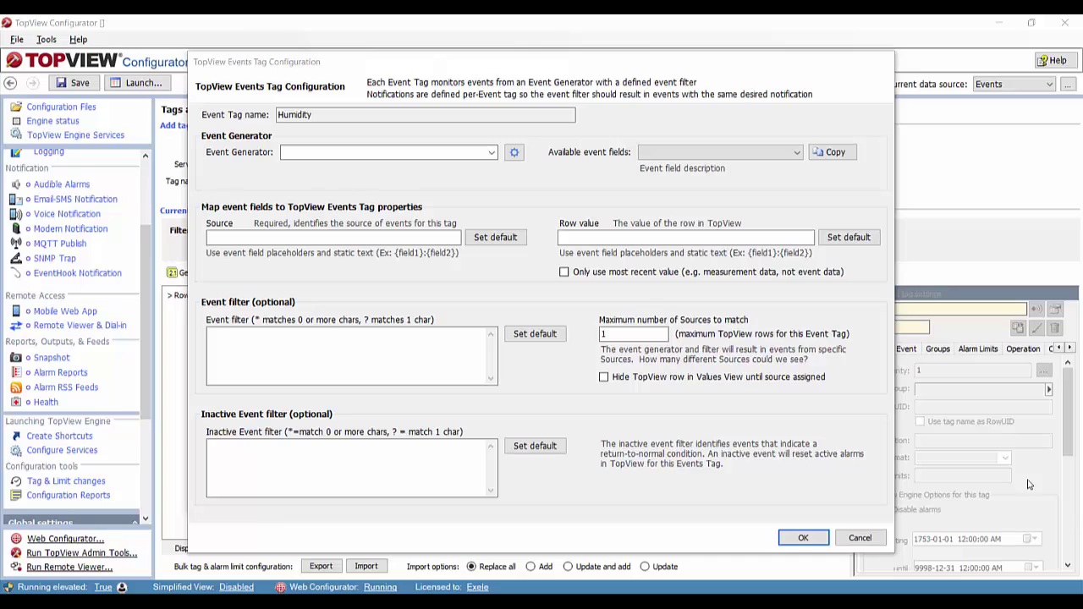
{"action": "left_click", "coordinate": [491, 153]}
{"action": "left_click", "coordinate": [451, 167]}
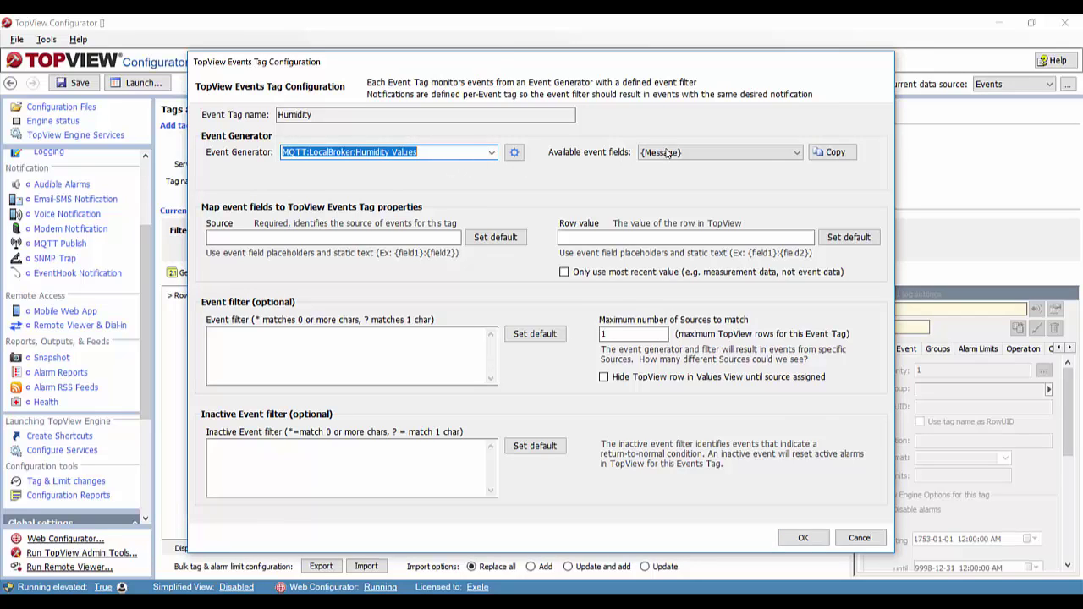
- Set the Humidity tag's Source to 'Device {TopicLevel:2}'
{"action": "left_click", "coordinate": [700, 158]}
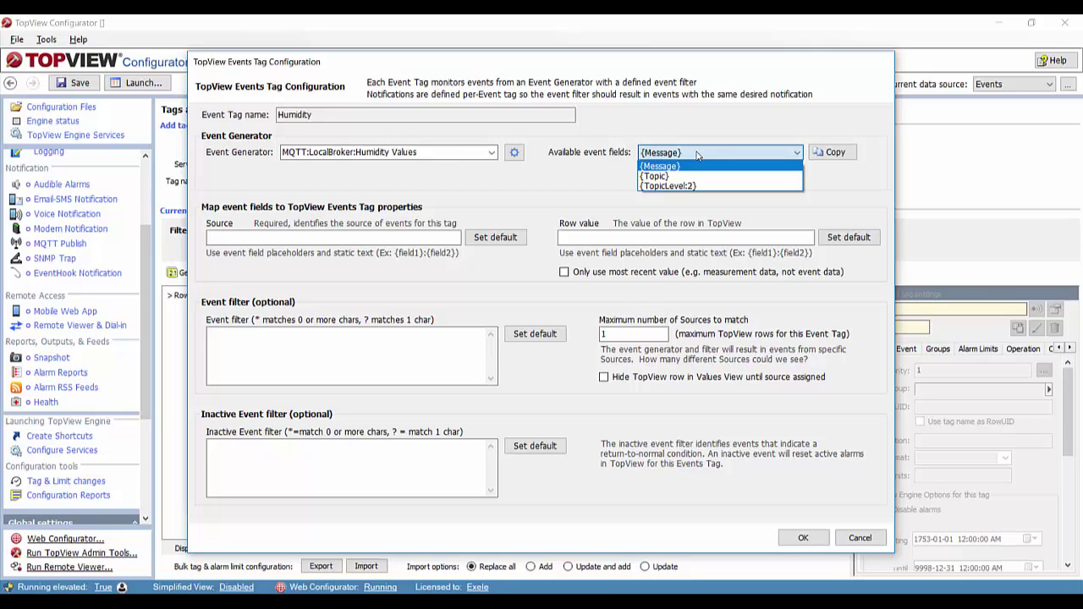
{"action": "left_click", "coordinate": [697, 154]}
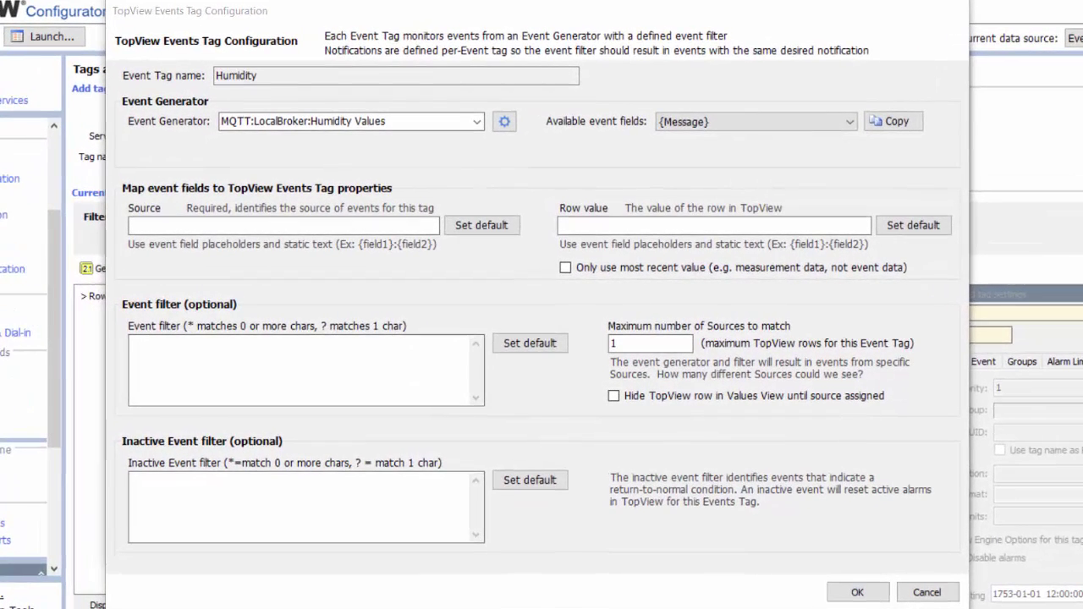
{"action": "left_click", "coordinate": [151, 226]}
{"action": "type", "text": "Device"}
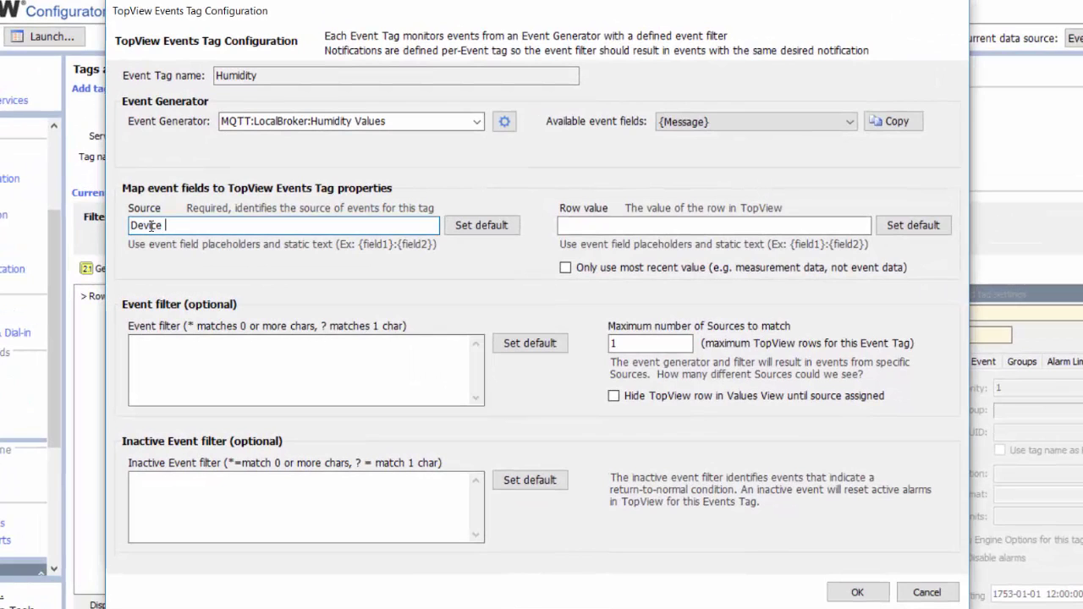
{"action": "left_click", "coordinate": [718, 123]}
{"action": "left_click", "coordinate": [707, 161]}
{"action": "left_click", "coordinate": [889, 121]}
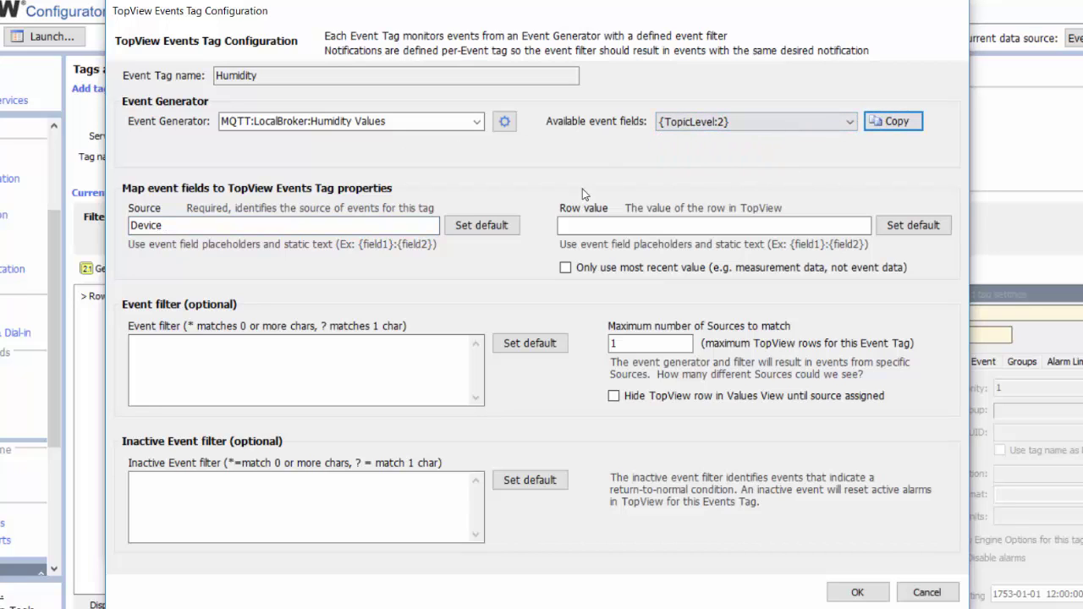
{"action": "left_click", "coordinate": [245, 225]}
{"action": "right_click", "coordinate": [244, 225]}
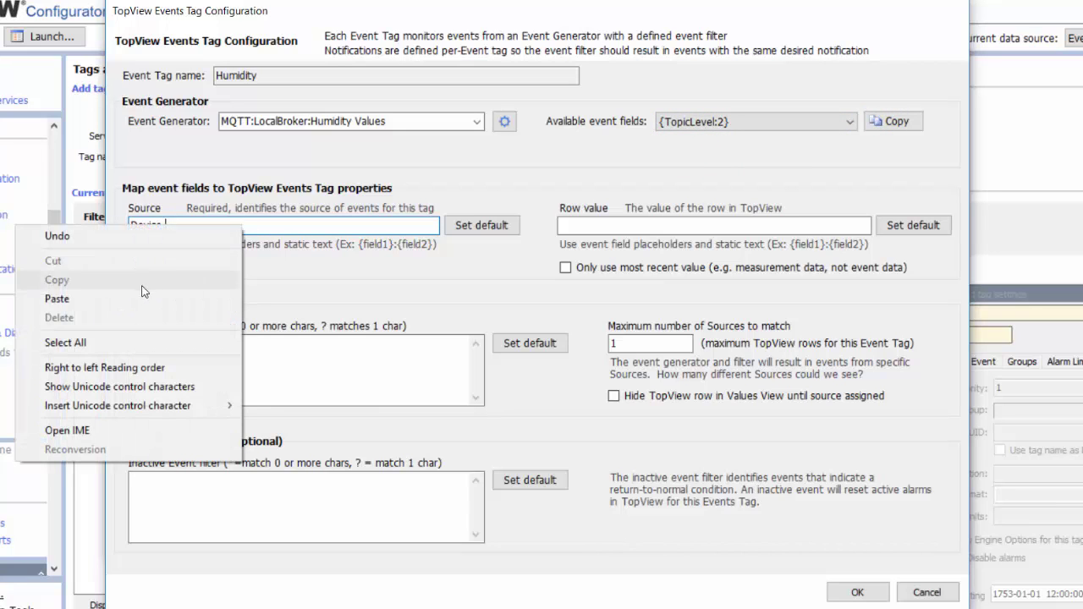
{"action": "left_click", "coordinate": [137, 297]}
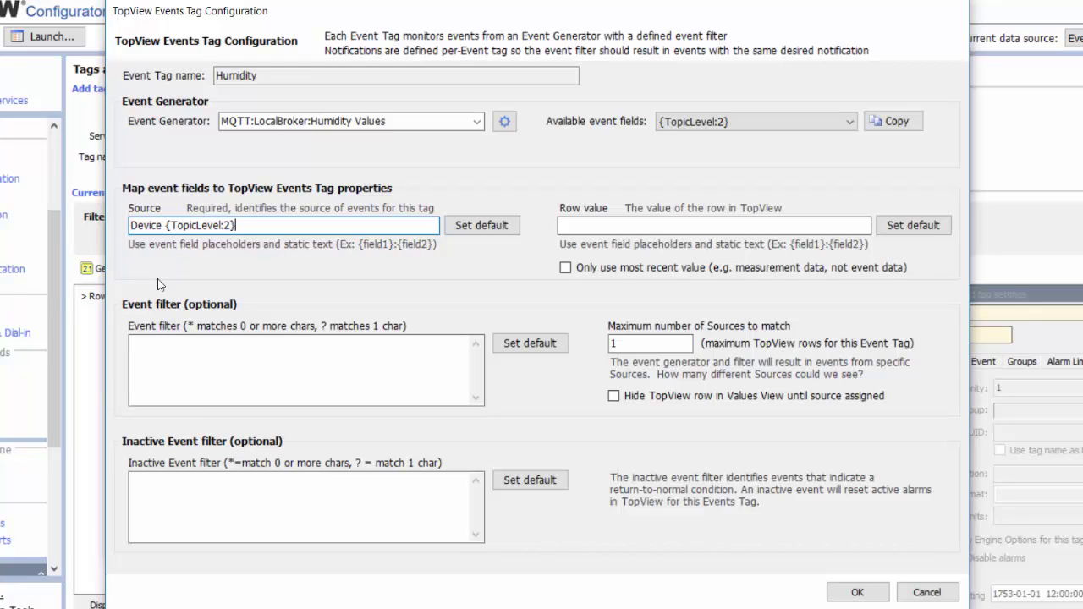
- Set the Humidity tag's Row value to the {Message} event field
{"action": "left_click", "coordinate": [717, 126]}
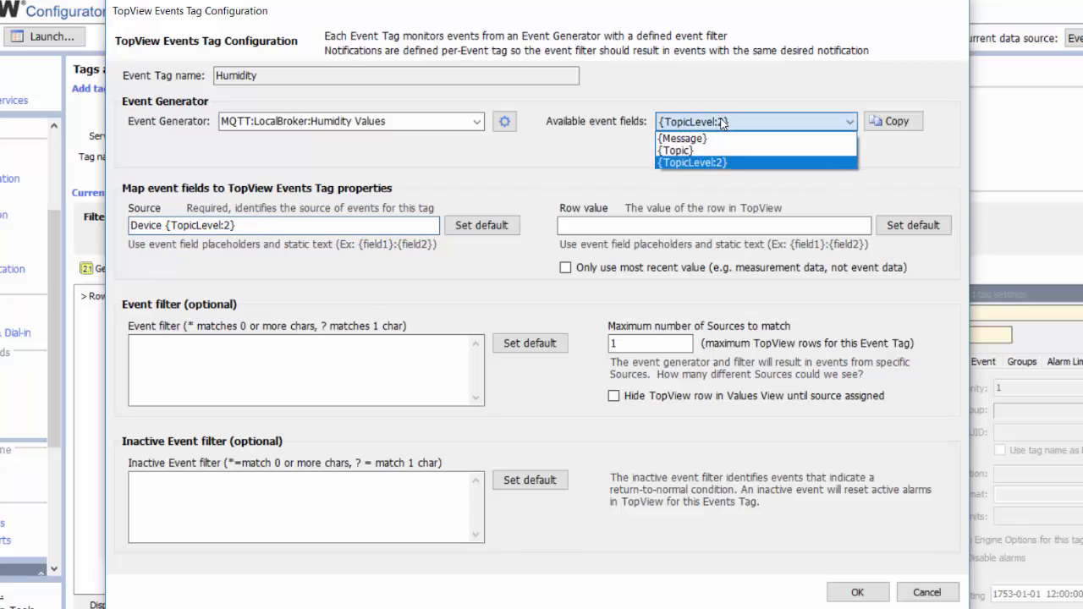
{"action": "left_click", "coordinate": [705, 138]}
{"action": "left_click", "coordinate": [886, 124]}
{"action": "right_click", "coordinate": [615, 225]}
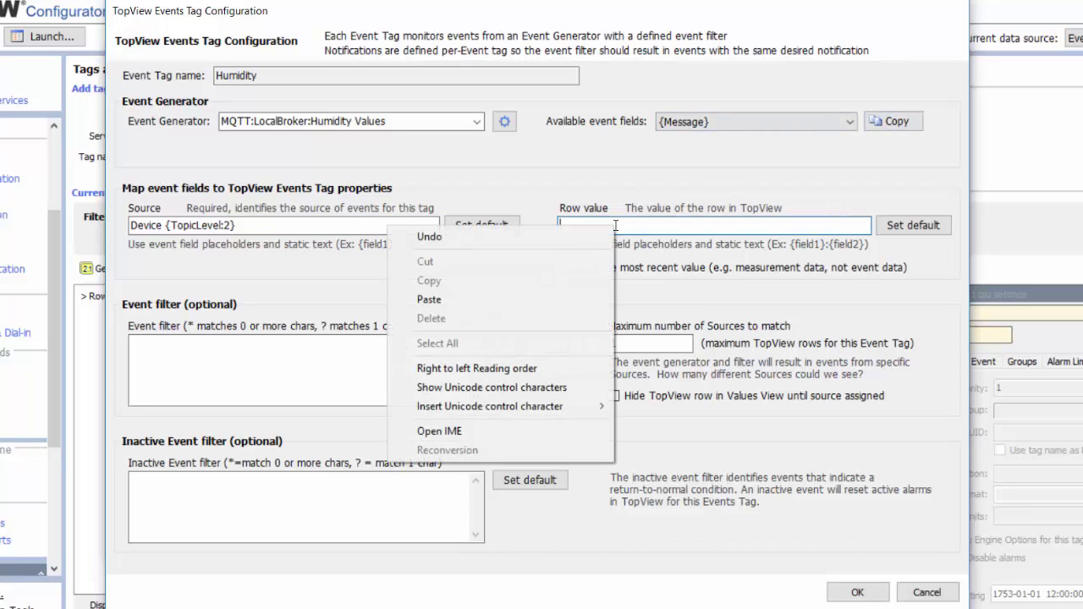
{"action": "left_click", "coordinate": [550, 298]}
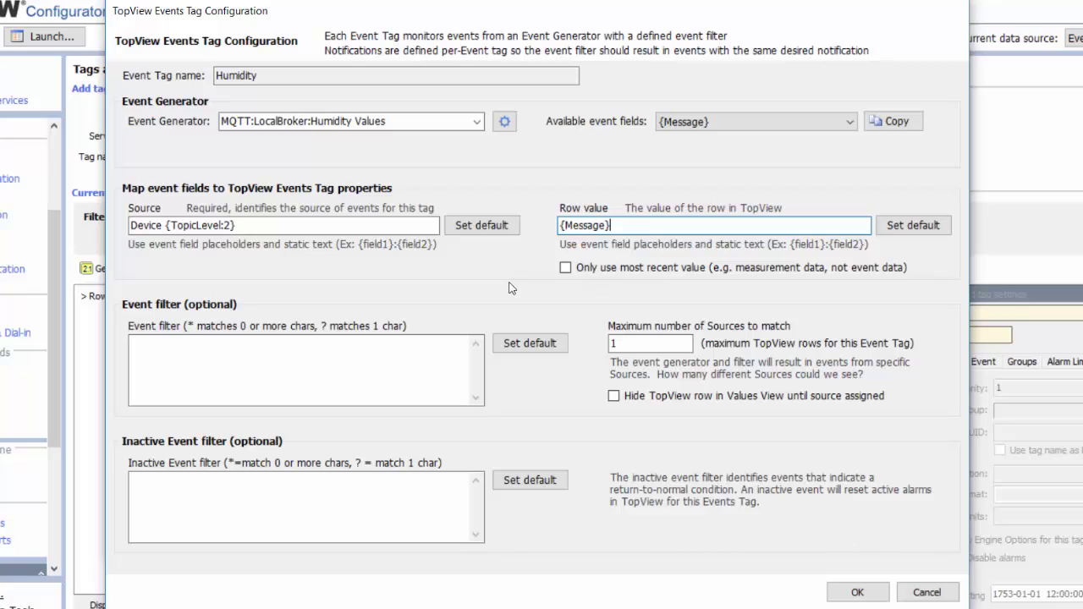
- Enable 'Only use most recent value' on the Humidity tag
{"action": "left_click", "coordinate": [566, 268]}
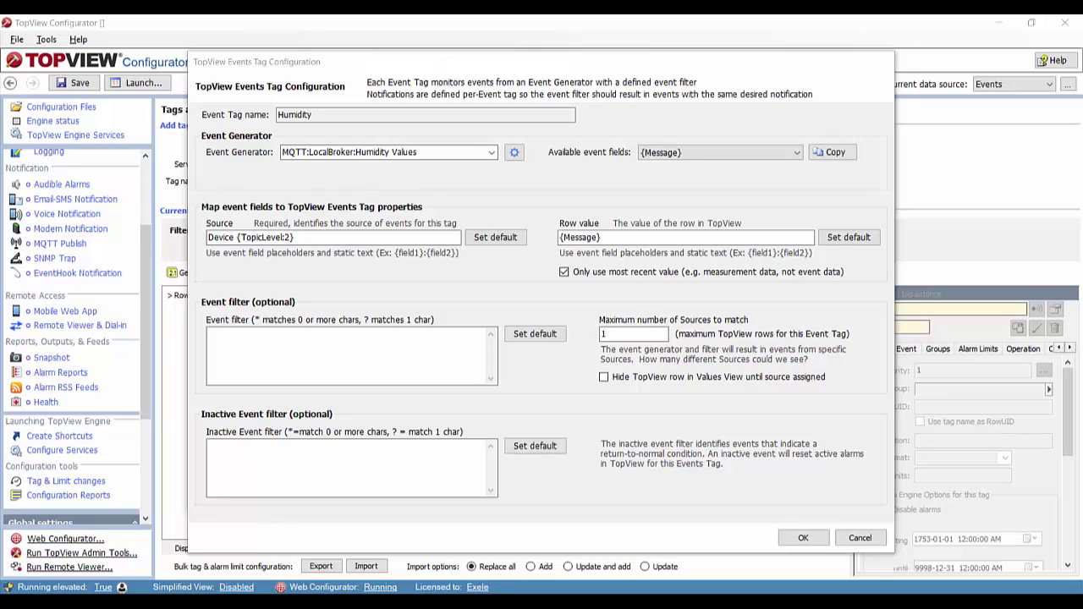
- Set the Humidity events tag's maximum number of sources to 15 and close the events dialogs
{"action": "left_click", "coordinate": [628, 333]}
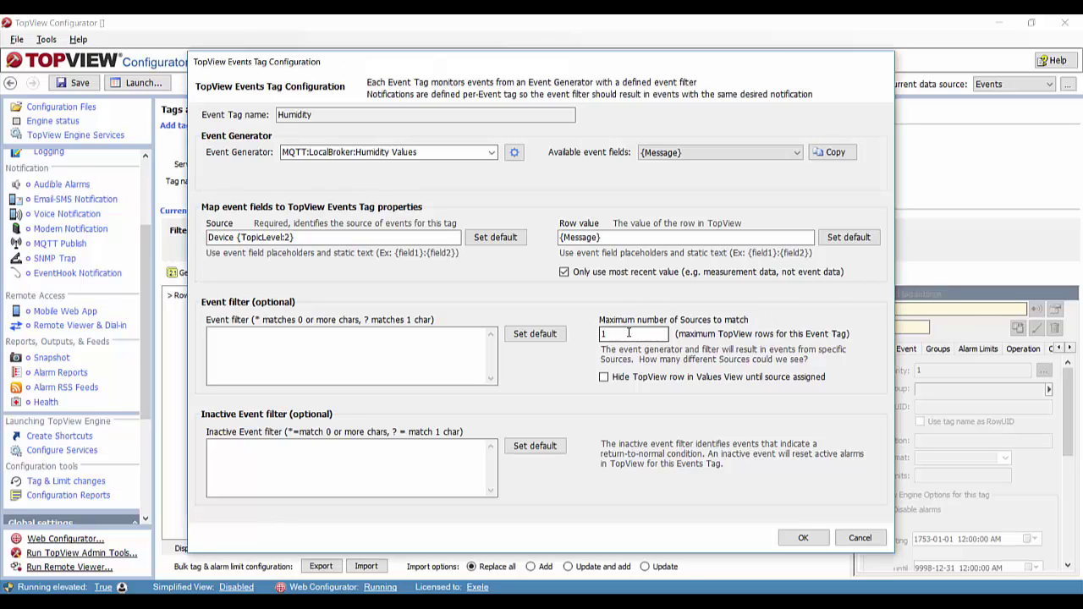
{"action": "type", "text": "5"}
{"action": "left_click", "coordinate": [803, 540]}
{"action": "left_click", "coordinate": [790, 498]}
{"action": "left_click", "coordinate": [762, 471]}
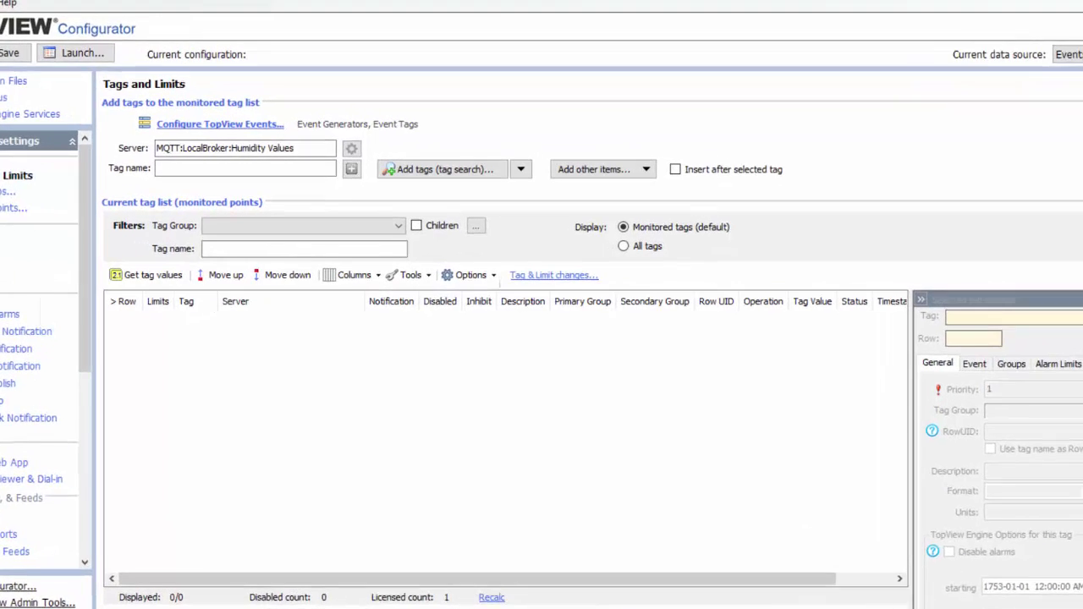
- Add the Humidity events tag to the monitored tag list
{"action": "left_click", "coordinate": [437, 152]}
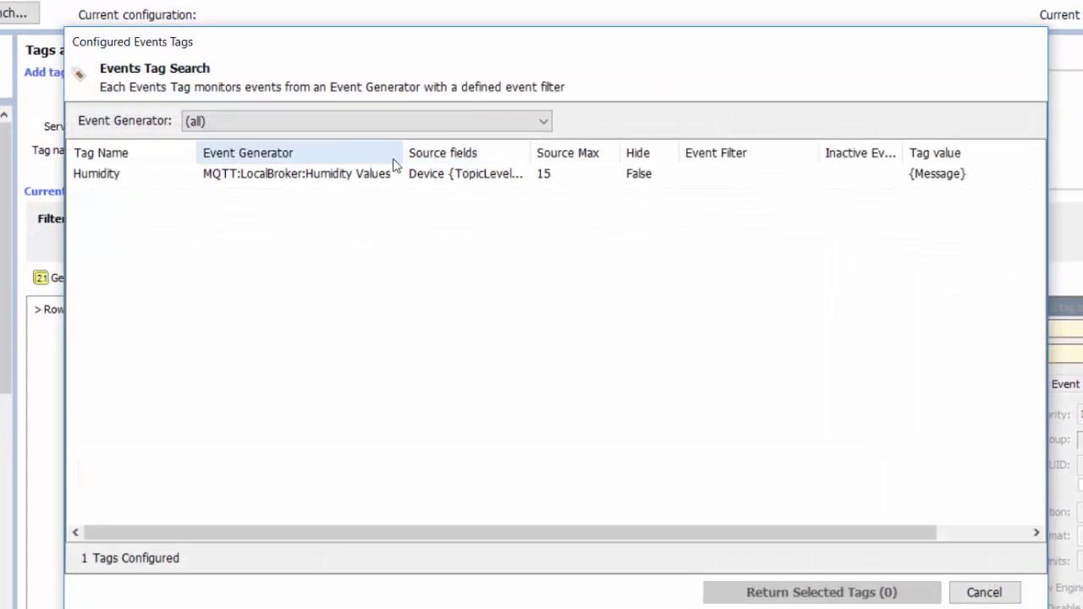
{"action": "left_click", "coordinate": [365, 173]}
{"action": "left_click", "coordinate": [810, 591]}
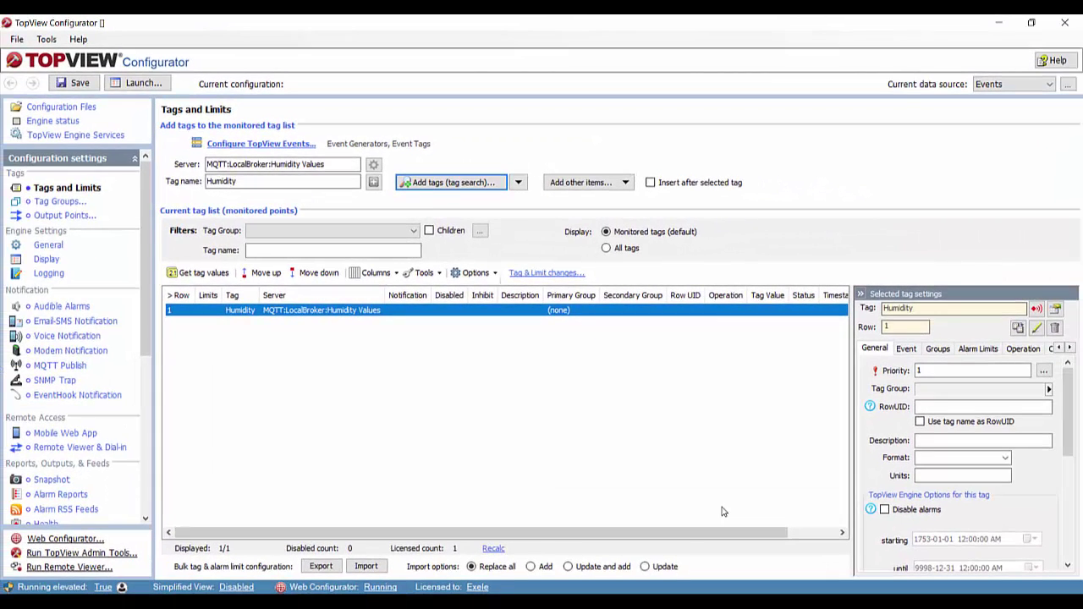
- Save the configuration as MyMQTT and launch the TopView engine with it
{"action": "left_click", "coordinate": [74, 85]}
{"action": "type", "text": "MyMQTT"}
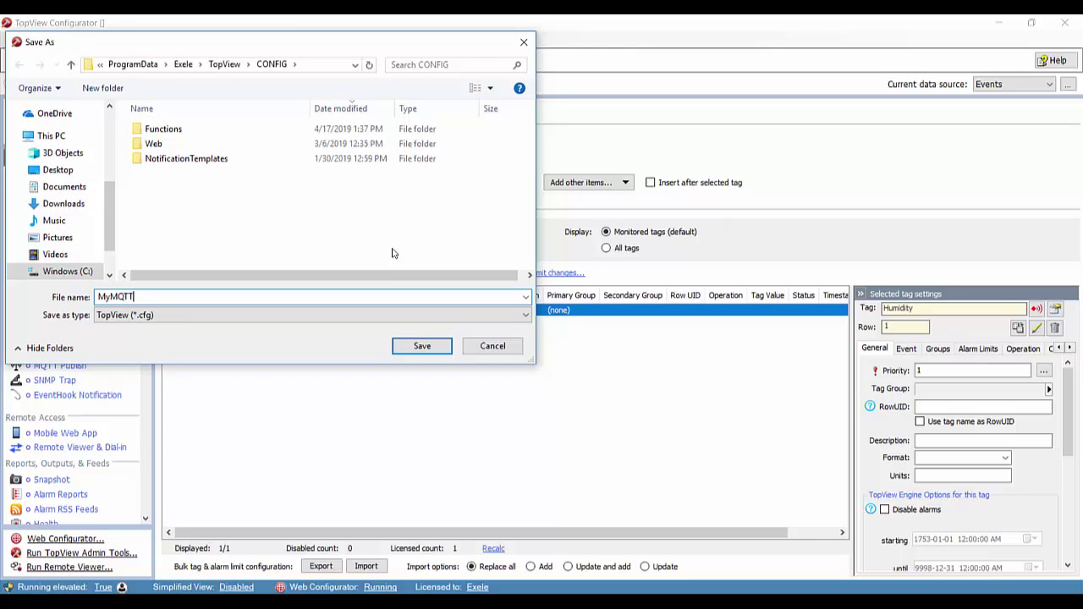
{"action": "key", "text": "Return"}
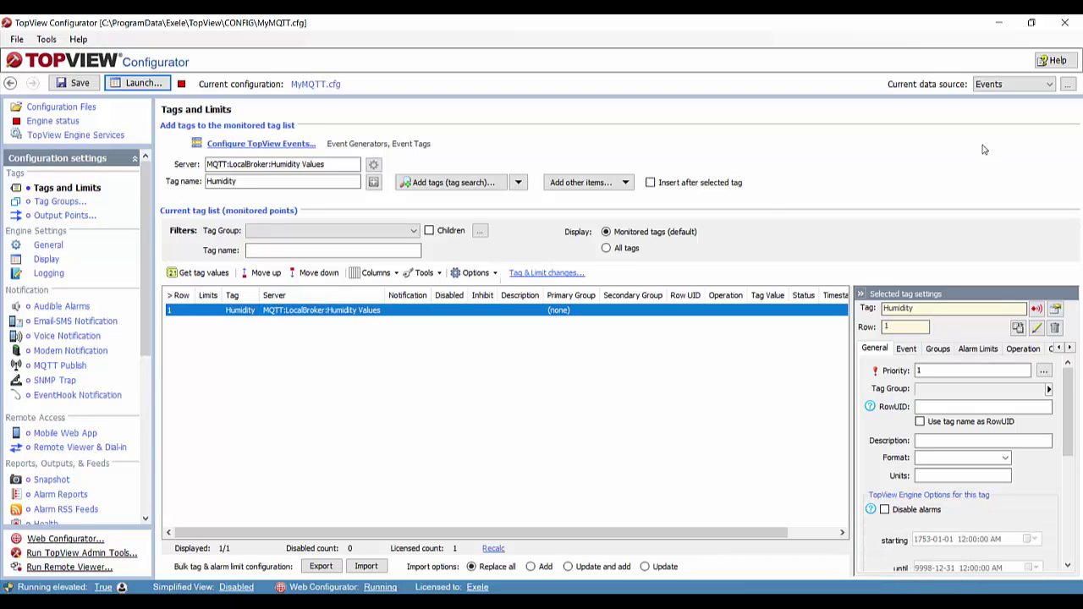
{"action": "left_click", "coordinate": [141, 83]}
- Set the Humidity tag's Limit #1 to alarm when greater than 85
{"action": "double_click", "coordinate": [401, 311]}
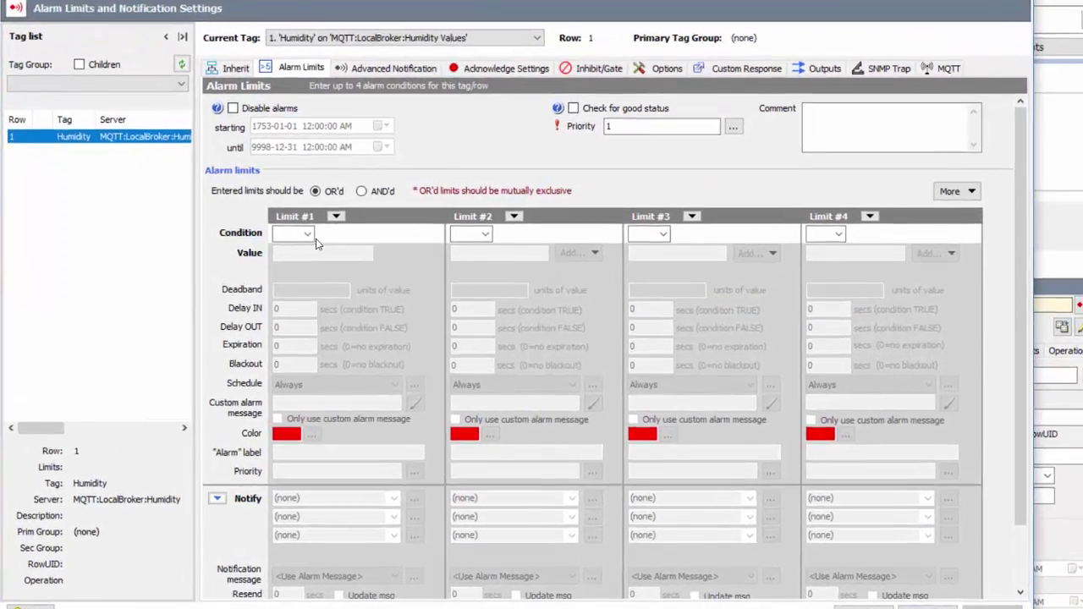
{"action": "left_click", "coordinate": [308, 235]}
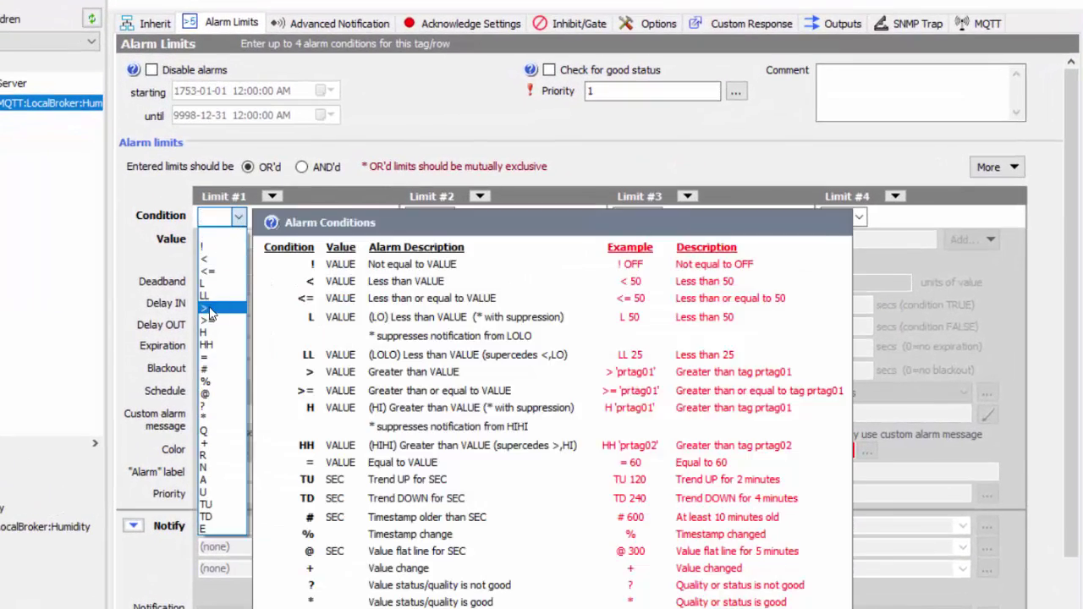
{"action": "left_click", "coordinate": [289, 314]}
{"action": "left_click", "coordinate": [225, 239]}
{"action": "type", "text": "85"}
- Enable 'Only use custom alarm message' and start the message with 'The device'
{"action": "left_click", "coordinate": [224, 415]}
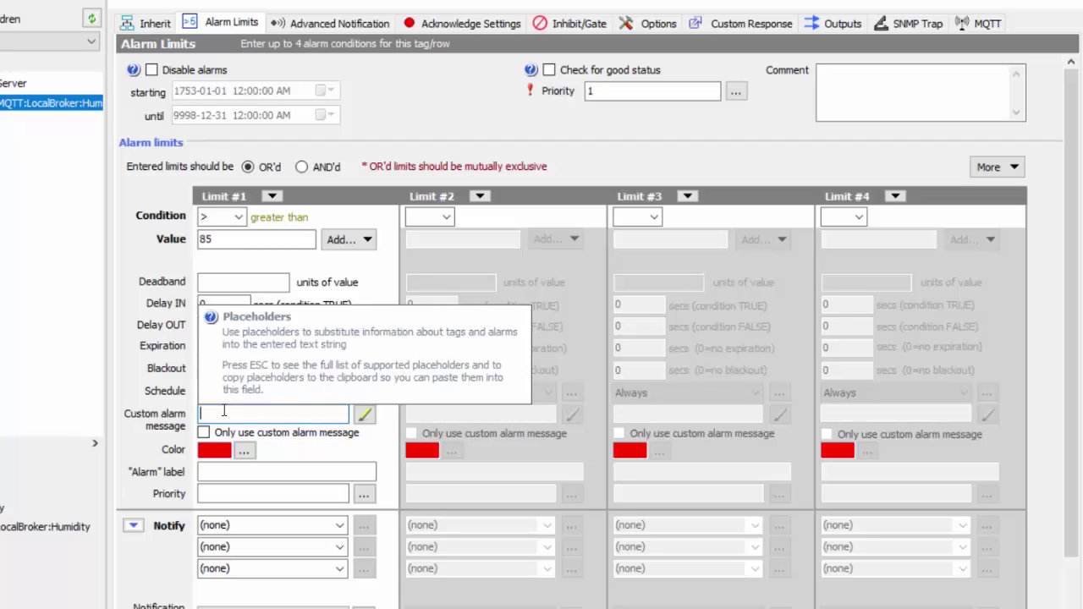
{"action": "left_click", "coordinate": [215, 433]}
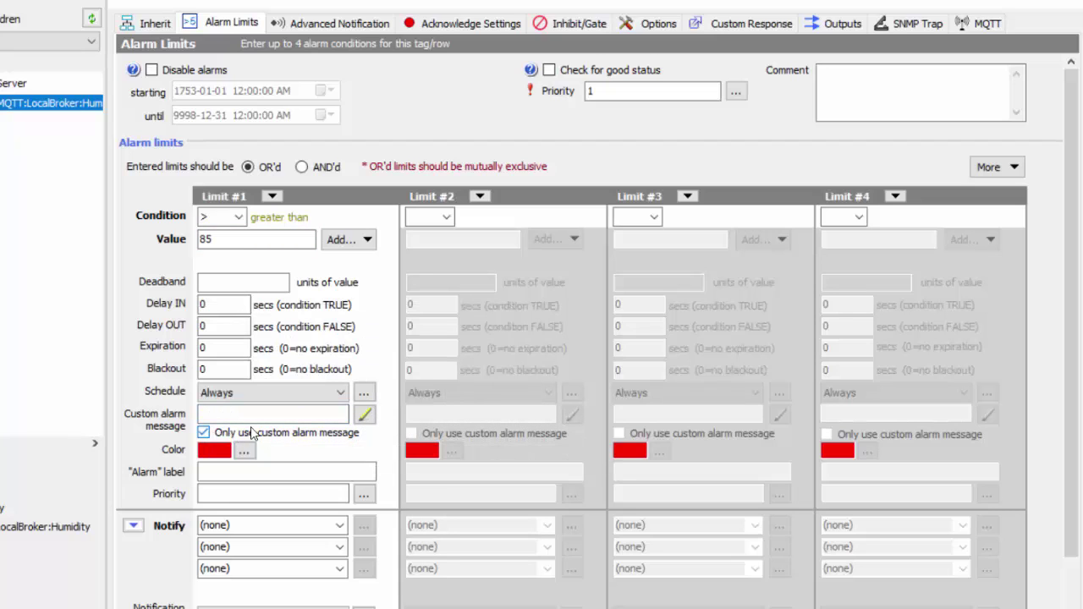
{"action": "left_click", "coordinate": [364, 414]}
{"action": "type", "text": "The devi"}
{"action": "type", "text": "ce"}
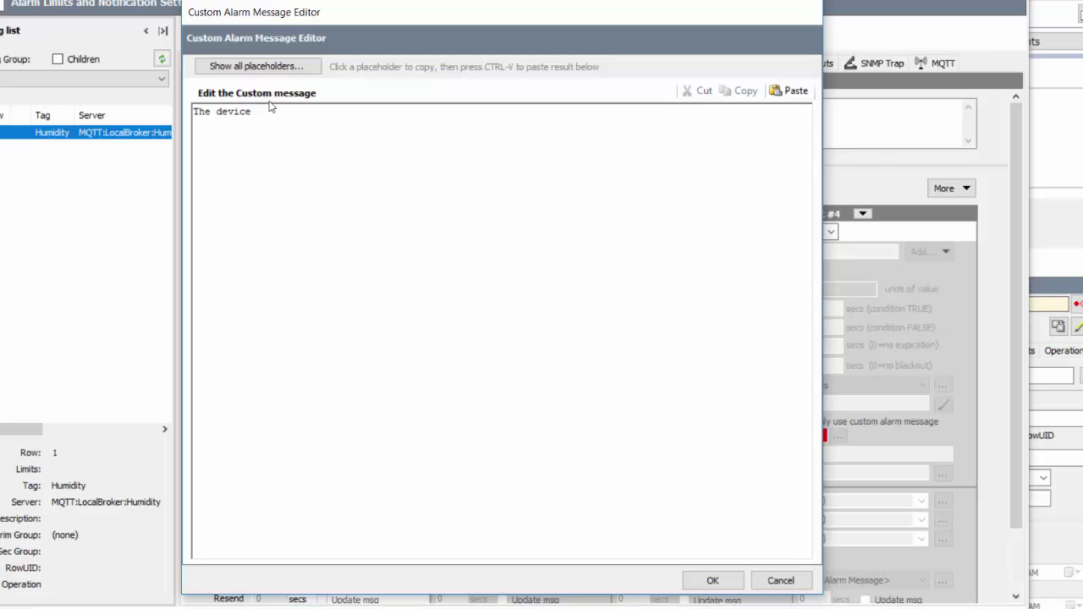
- Insert the {TopicLevel:2} placeholder after 'The device', followed by 'humidity value'
{"action": "left_click", "coordinate": [263, 70]}
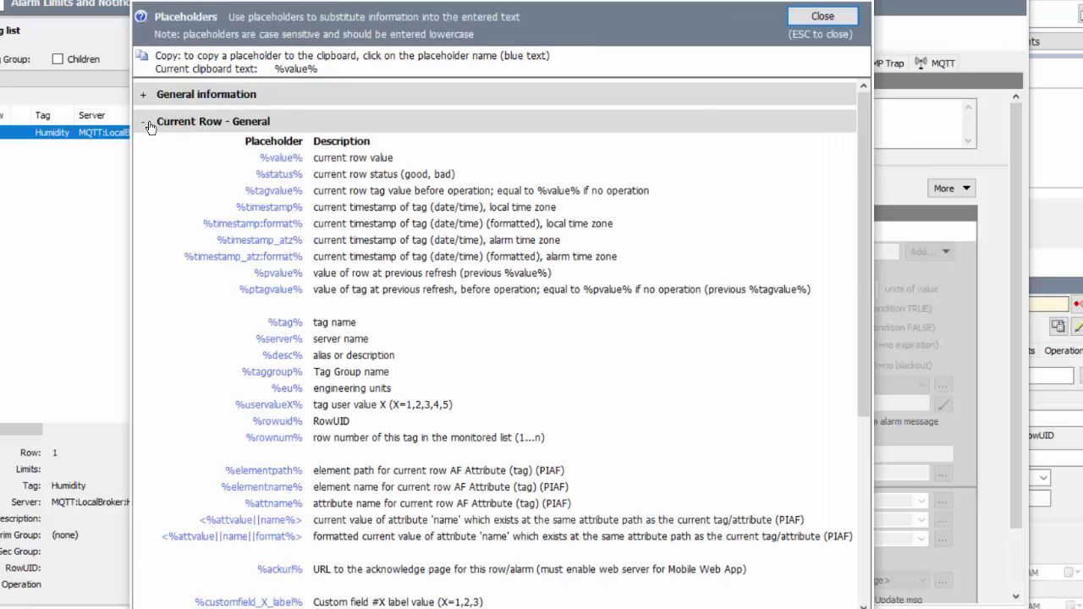
{"action": "left_click", "coordinate": [152, 127]}
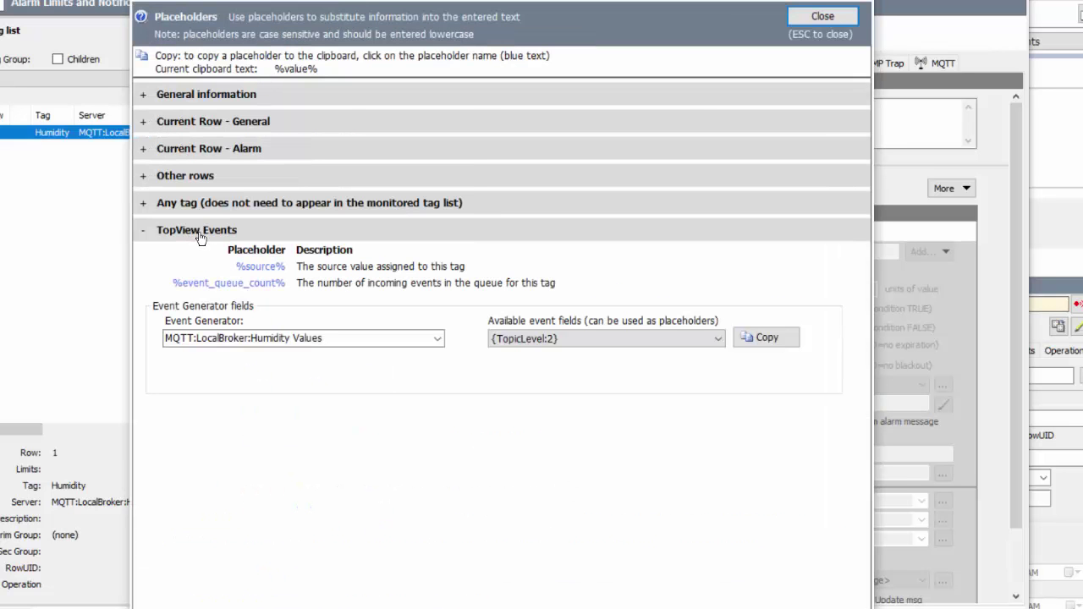
{"action": "left_click", "coordinate": [541, 352]}
{"action": "left_click", "coordinate": [525, 379]}
{"action": "left_click", "coordinate": [761, 341]}
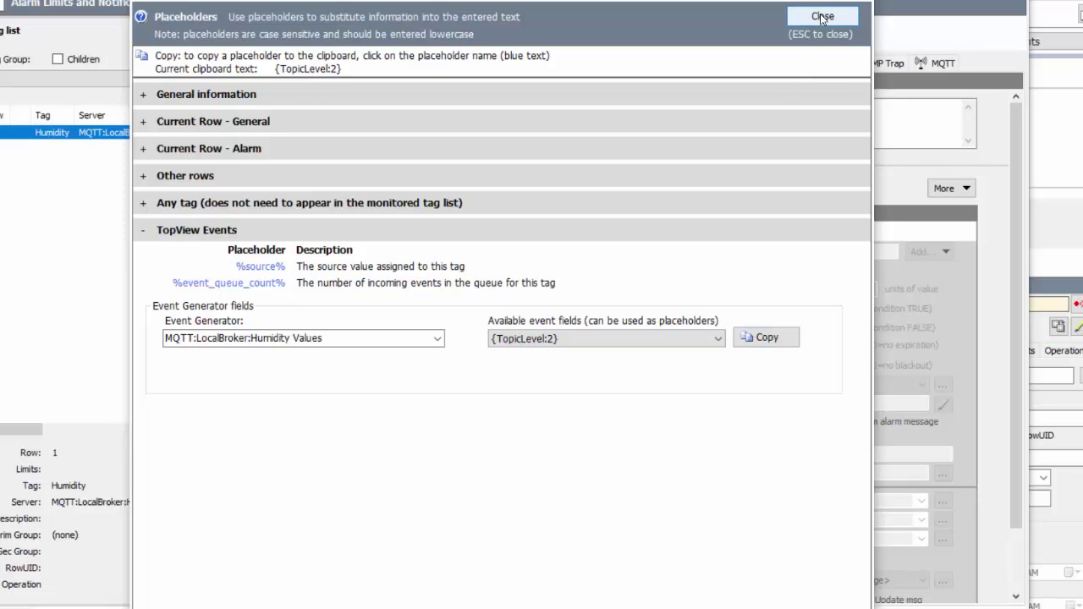
{"action": "left_click", "coordinate": [822, 17]}
{"action": "right_click", "coordinate": [282, 114]}
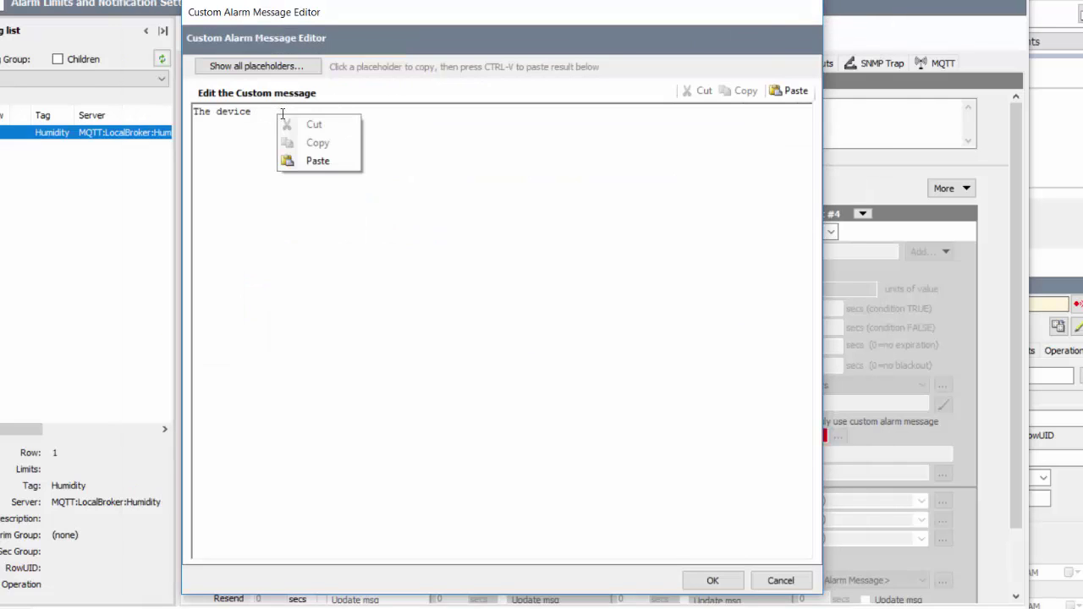
{"action": "left_click", "coordinate": [309, 161]}
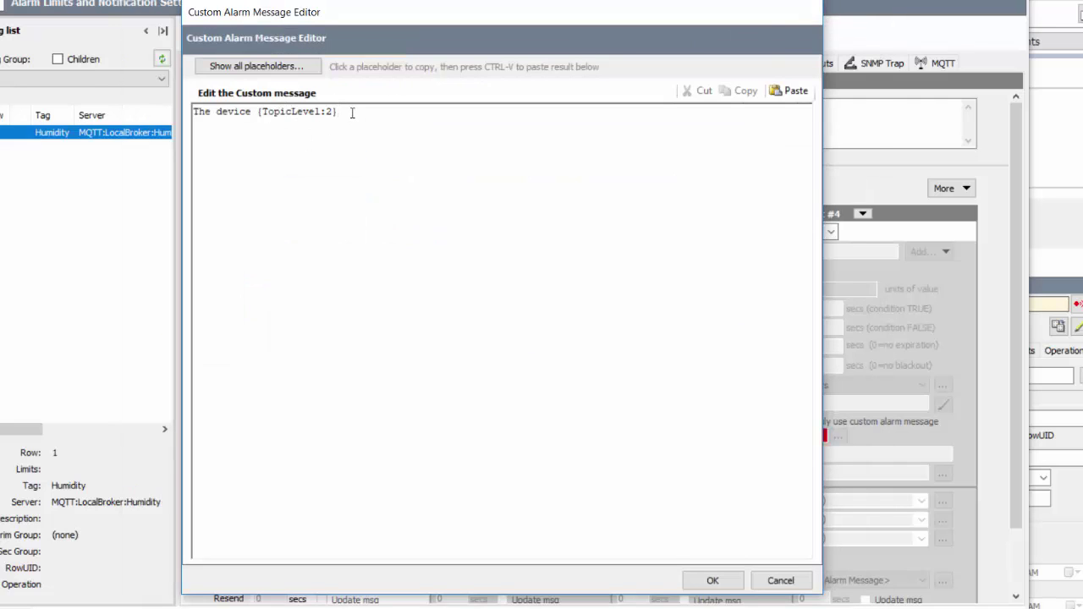
{"action": "type", "text": "humidity value"}
- Append %value% and 'is too high' to the message, then apply the Humidity limit settings
{"action": "left_click", "coordinate": [262, 66]}
{"action": "left_click", "coordinate": [144, 122]}
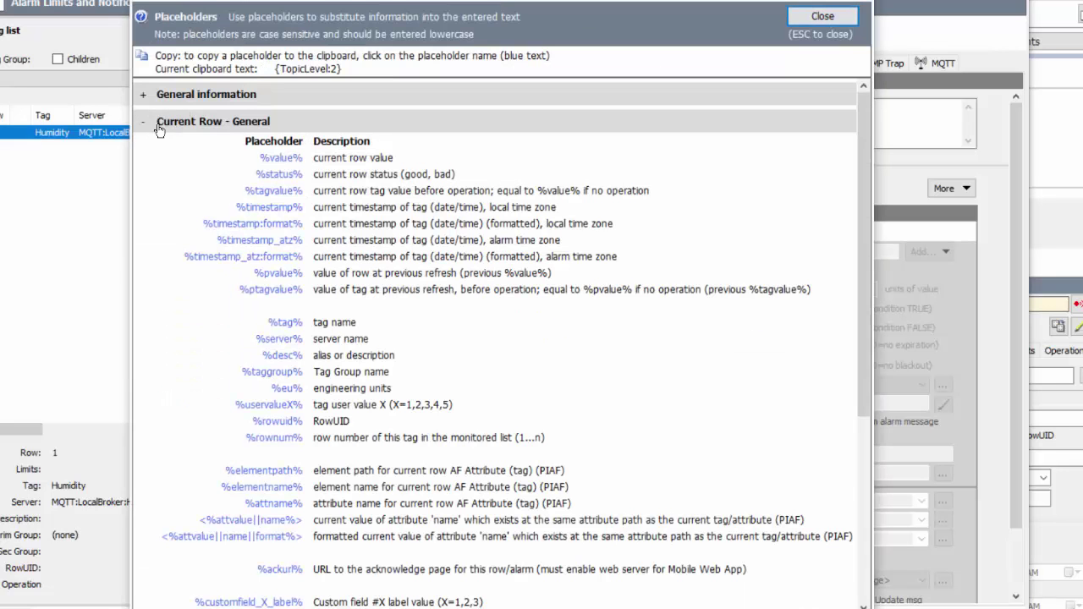
{"action": "left_click", "coordinate": [280, 158]}
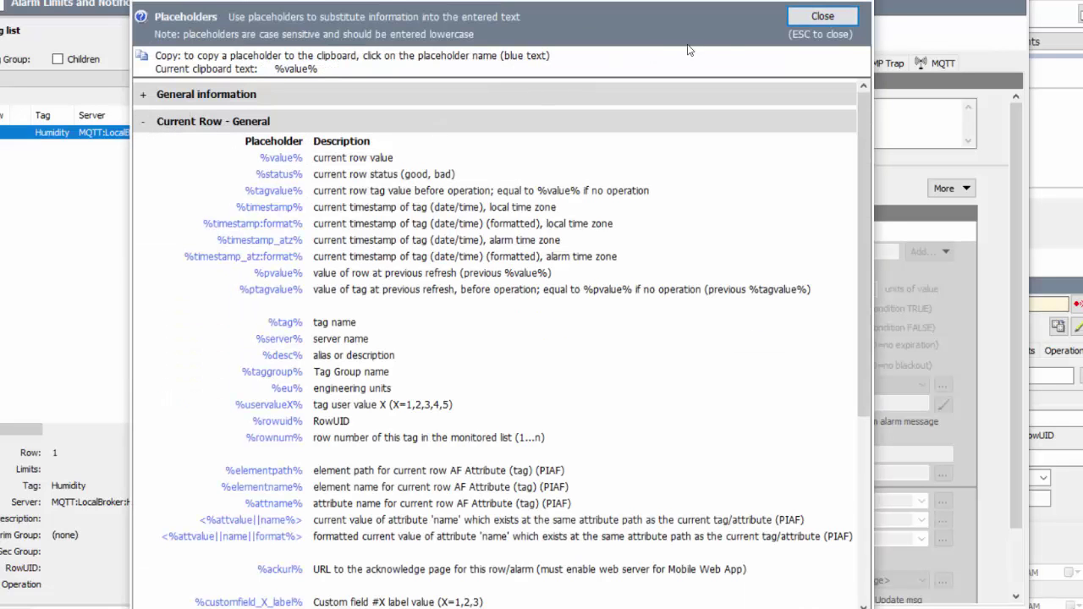
{"action": "left_click", "coordinate": [823, 17]}
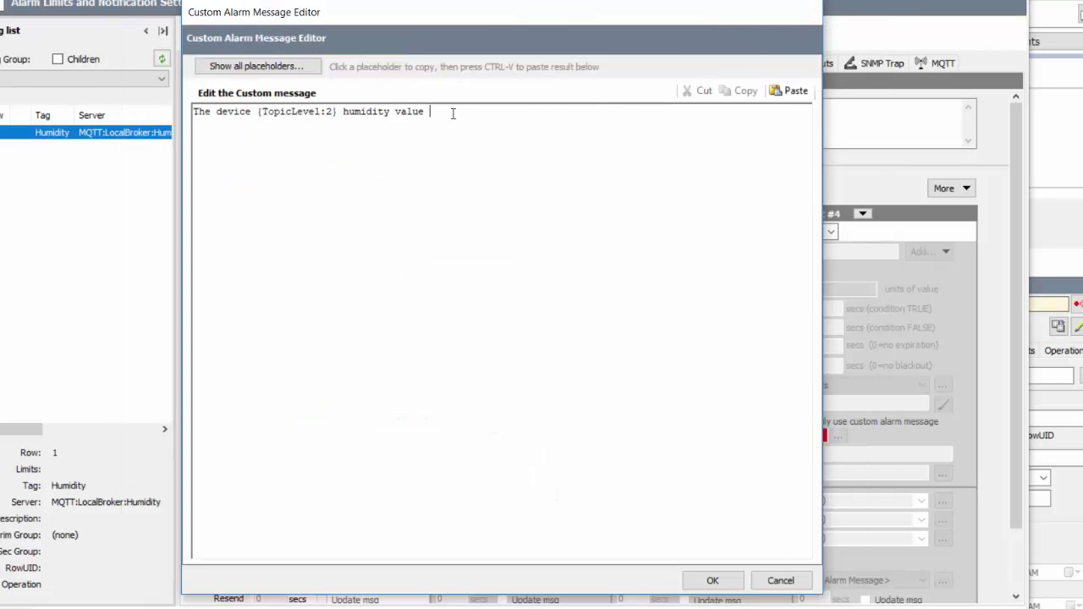
{"action": "left_click", "coordinate": [491, 157]}
{"action": "type", "text": "is too high"}
{"action": "left_click", "coordinate": [711, 580]}
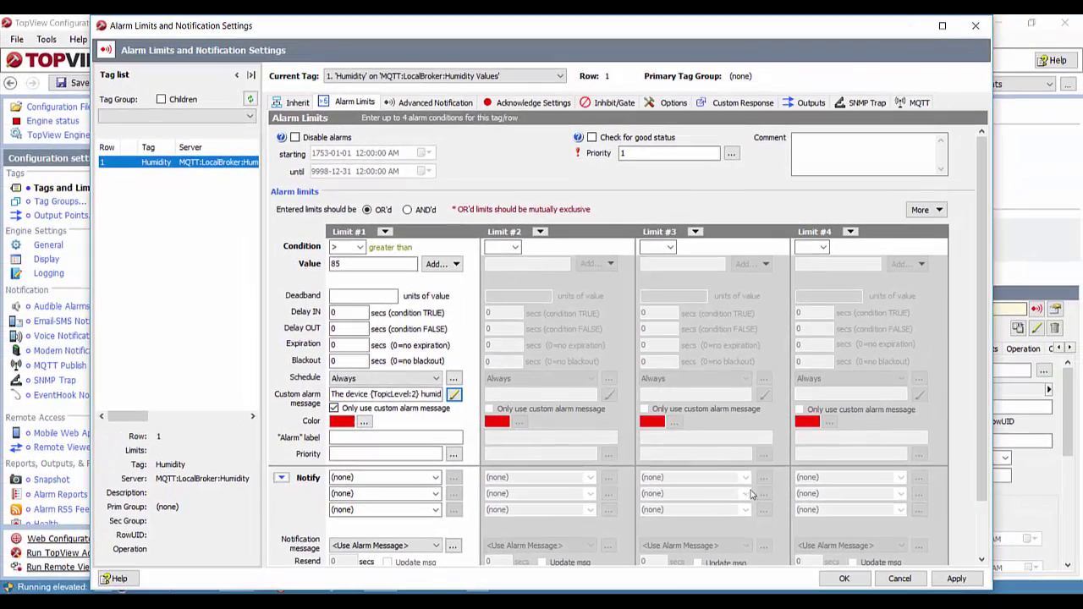
{"action": "left_click", "coordinate": [844, 579]}
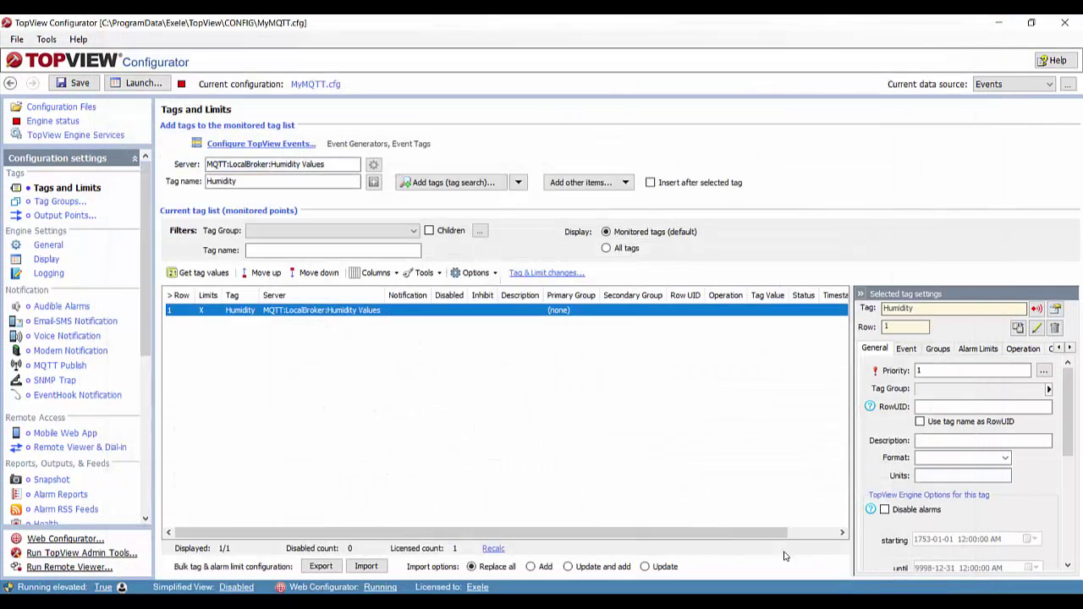
- Save the MyMQTT configuration and launch the alarm engine with it
{"action": "left_click", "coordinate": [79, 84]}
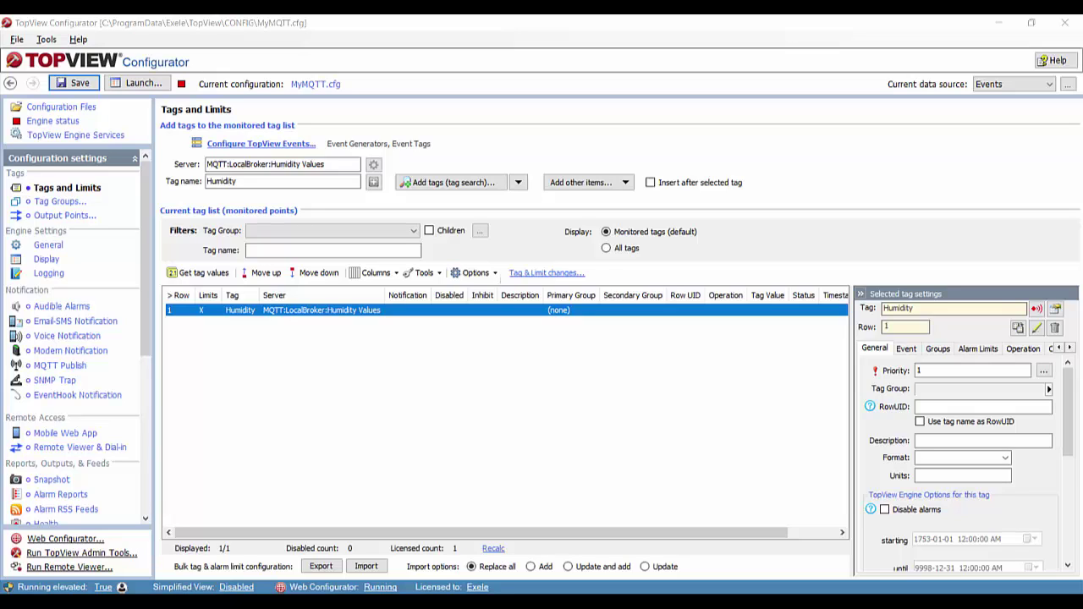
{"action": "left_click", "coordinate": [82, 85]}
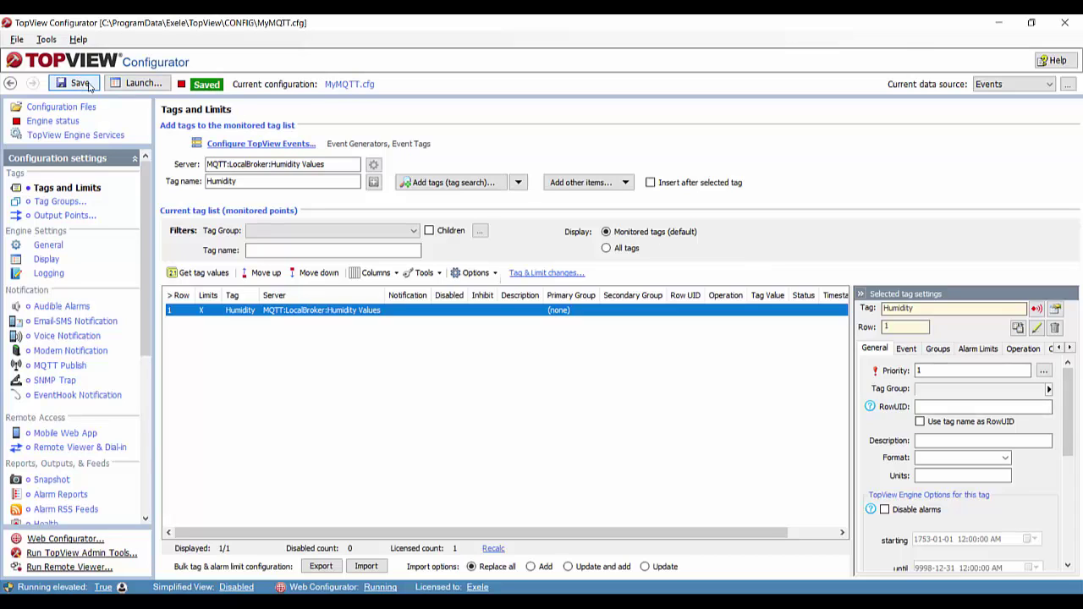
{"action": "left_click", "coordinate": [144, 83]}
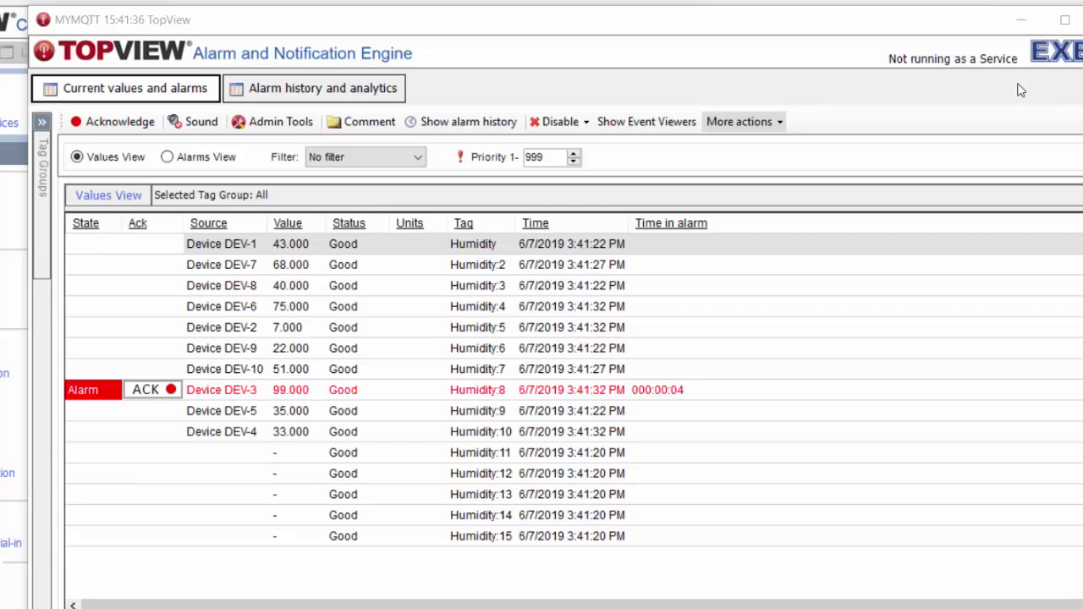
- Switch the engine to Alarms View to list the current humidity alarms
{"action": "left_click", "coordinate": [200, 162]}
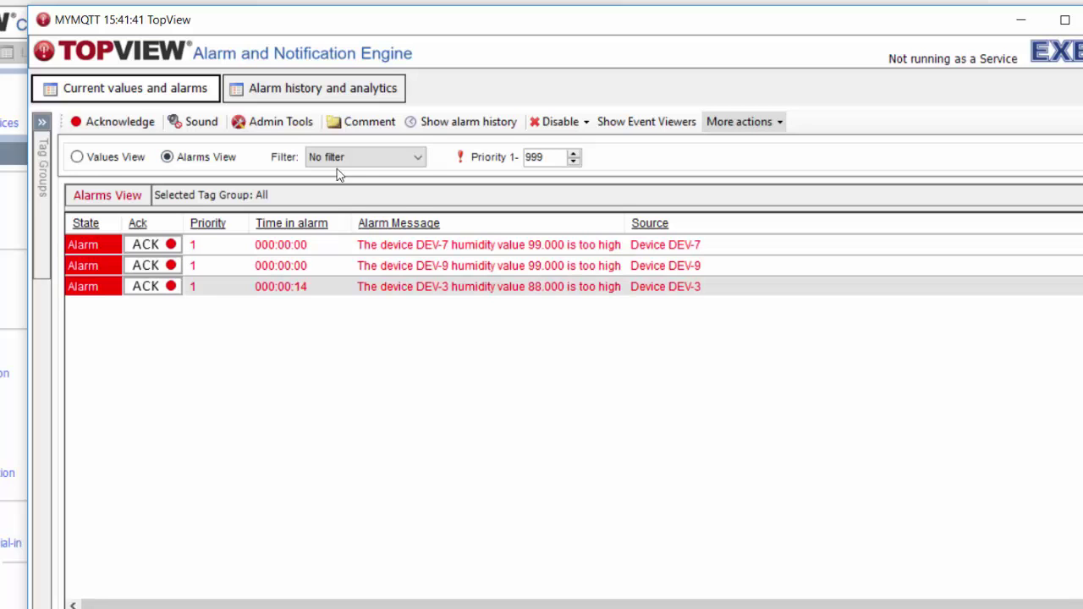
{"action": "mouse_move", "coordinate": [449, 258]}
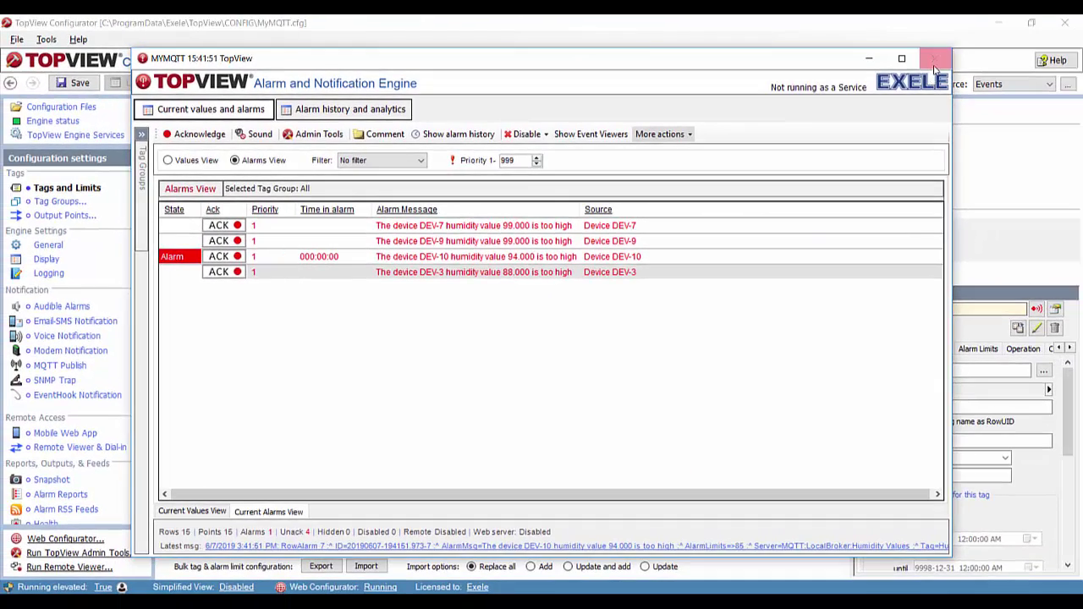
- Close the alarm engine window and confirm stopping monitoring
{"action": "left_click", "coordinate": [935, 61]}
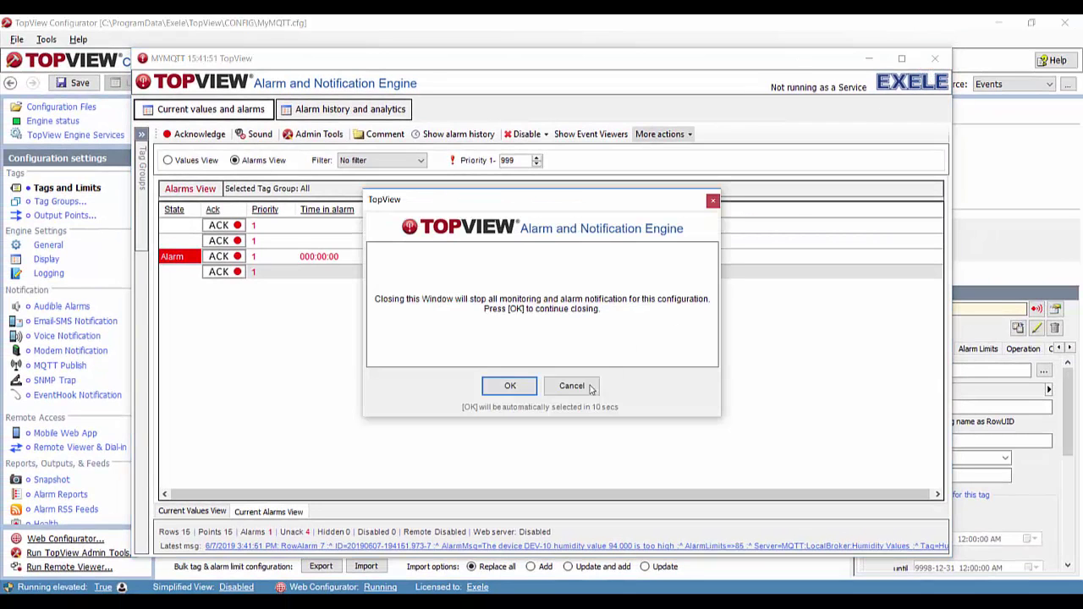
{"action": "left_click", "coordinate": [518, 391]}
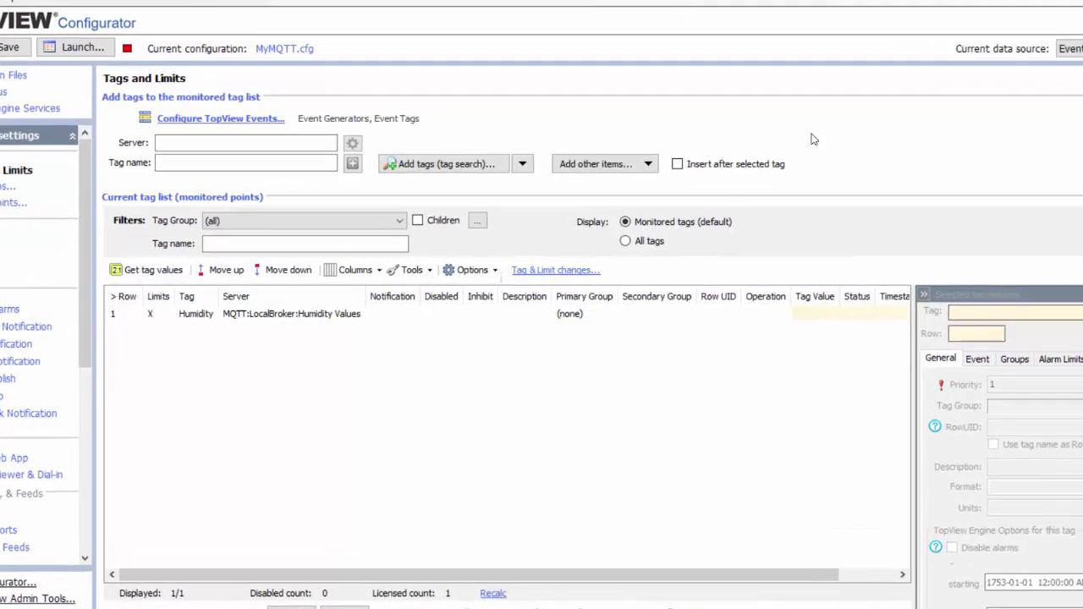
- Create a new MQTT Subscriber event generator in TopView Events configuration
{"action": "left_click", "coordinate": [204, 85]}
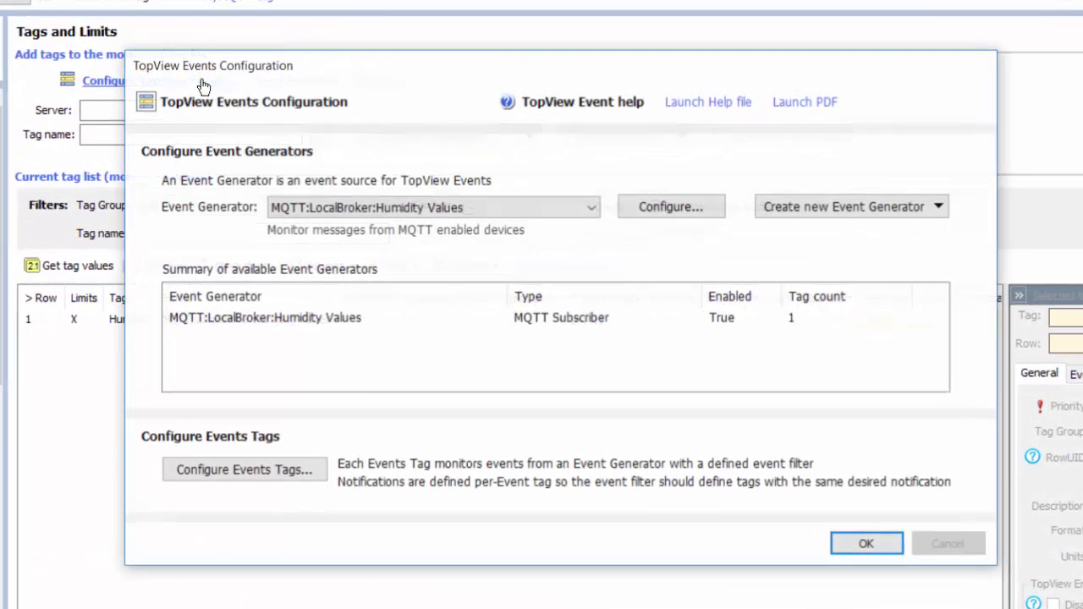
{"action": "left_click", "coordinate": [820, 211]}
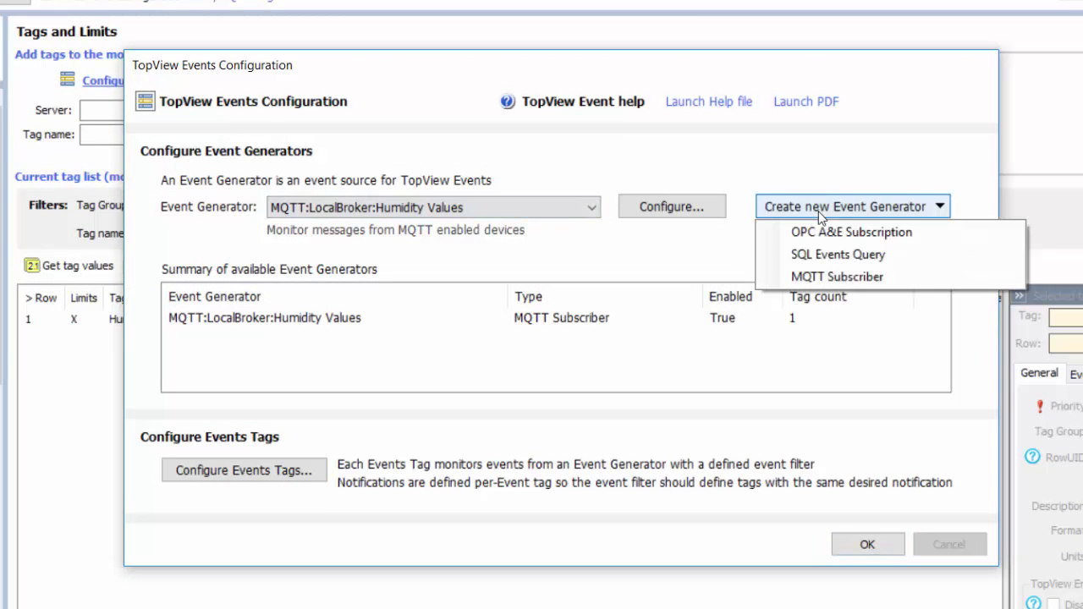
{"action": "left_click", "coordinate": [826, 278]}
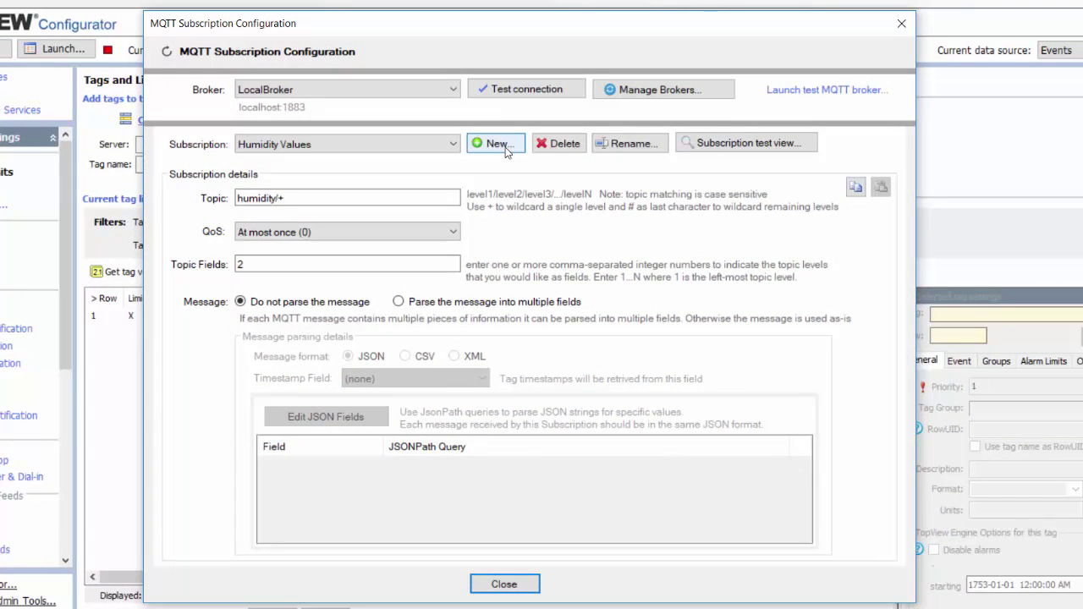
- Add a 'Temperature Values' subscription on topic sensors_json/+ that parses messages into multiple fields
{"action": "left_click", "coordinate": [501, 144]}
{"action": "type", "text": "Tempera"}
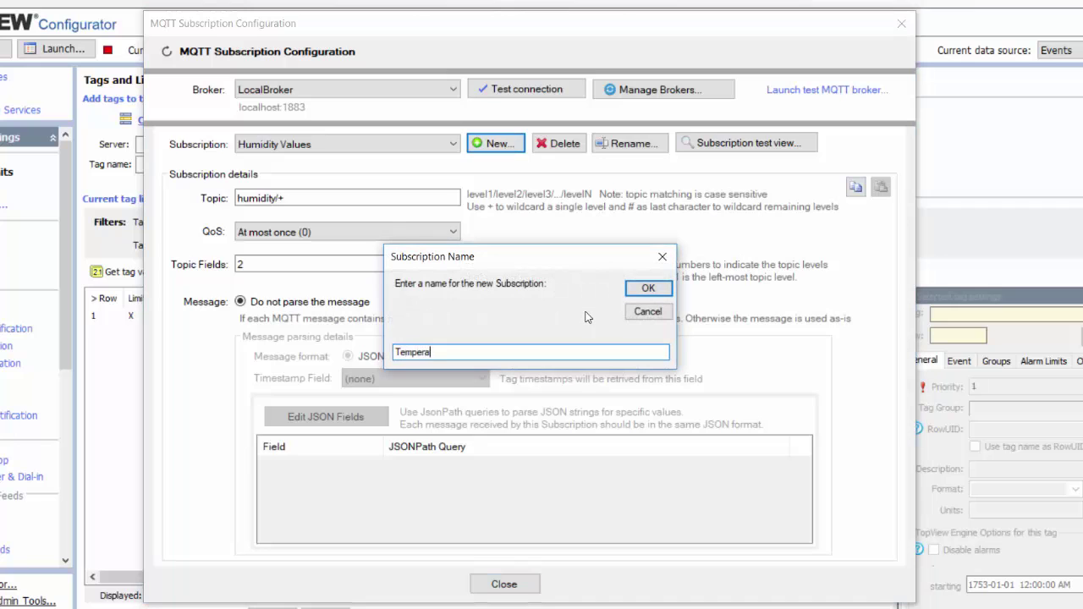
{"action": "type", "text": "ture Values"}
{"action": "left_click", "coordinate": [649, 289]}
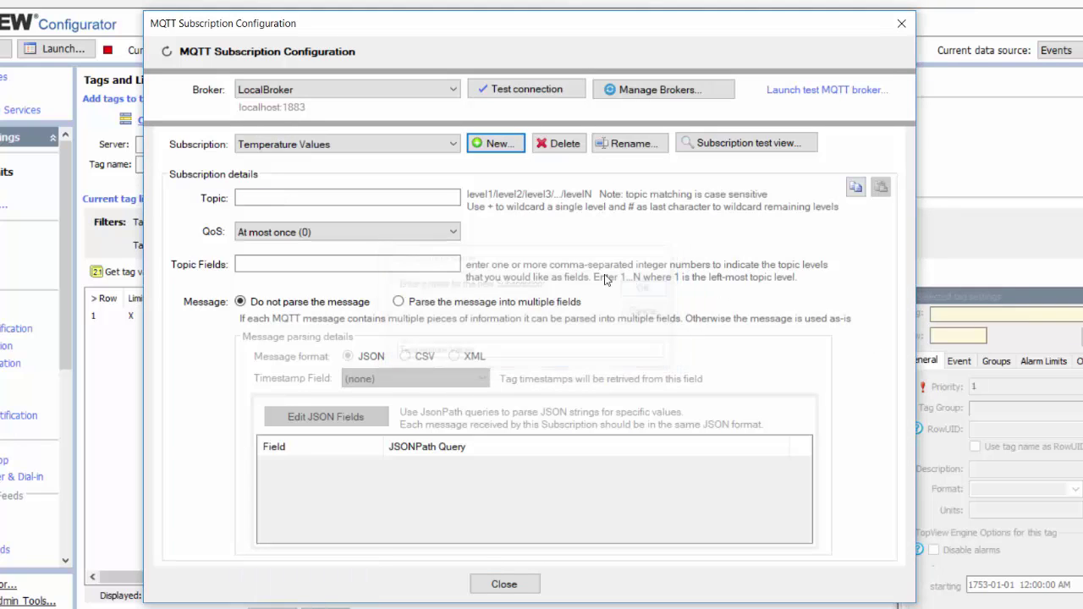
{"action": "left_click", "coordinate": [298, 199]}
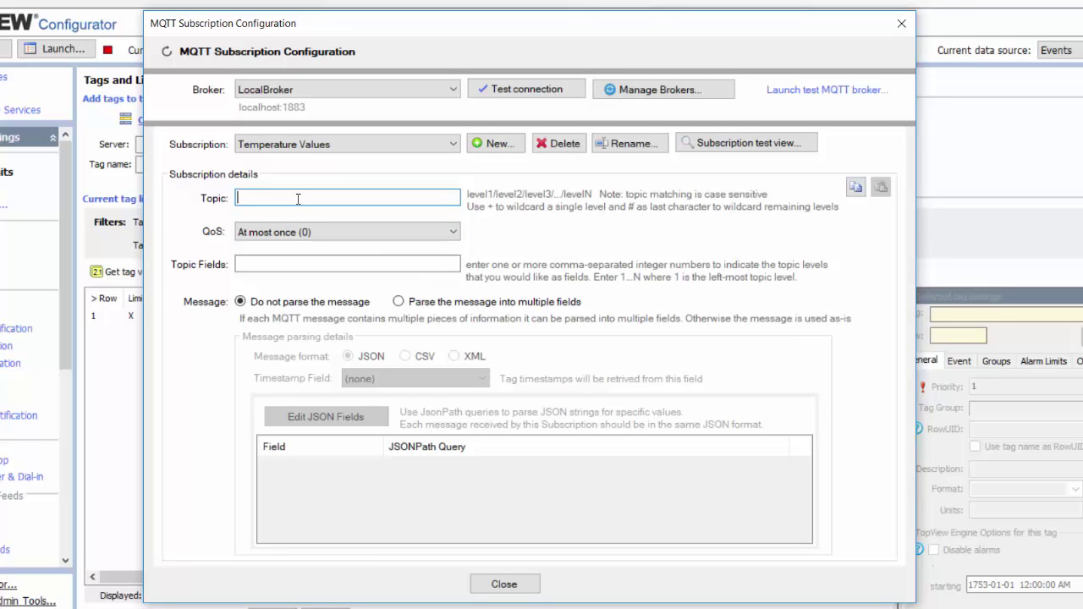
{"action": "type", "text": "sensors"}
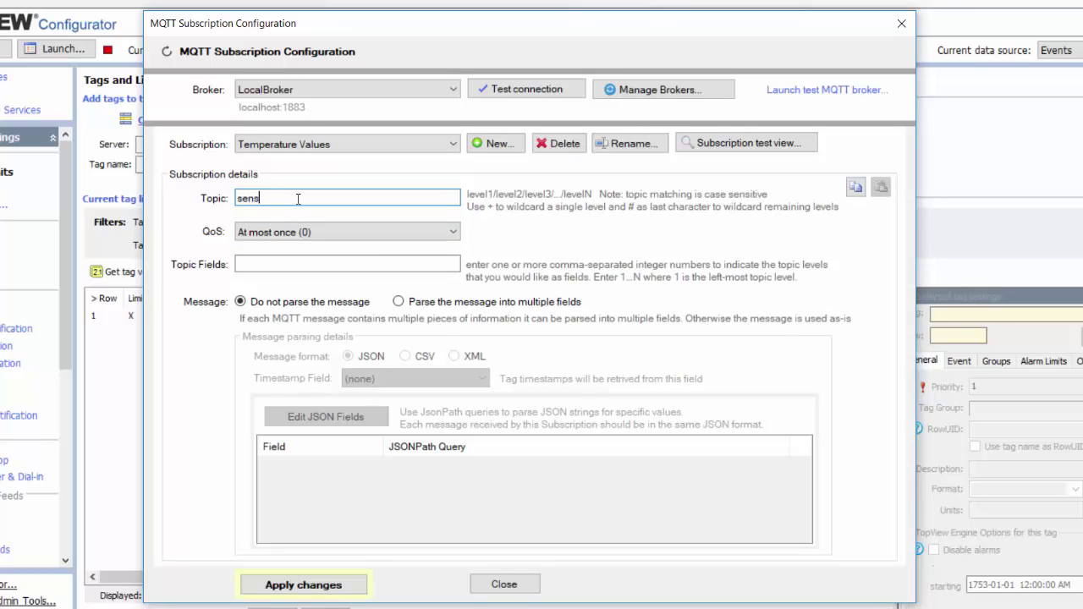
{"action": "type", "text": "_json/+/"}
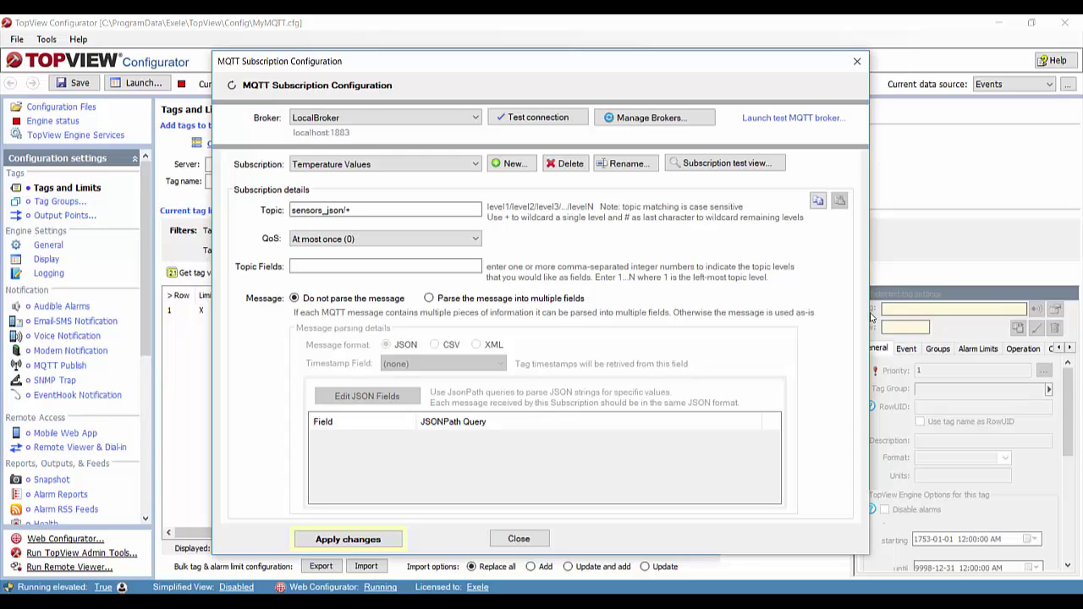
{"action": "left_click", "coordinate": [429, 299]}
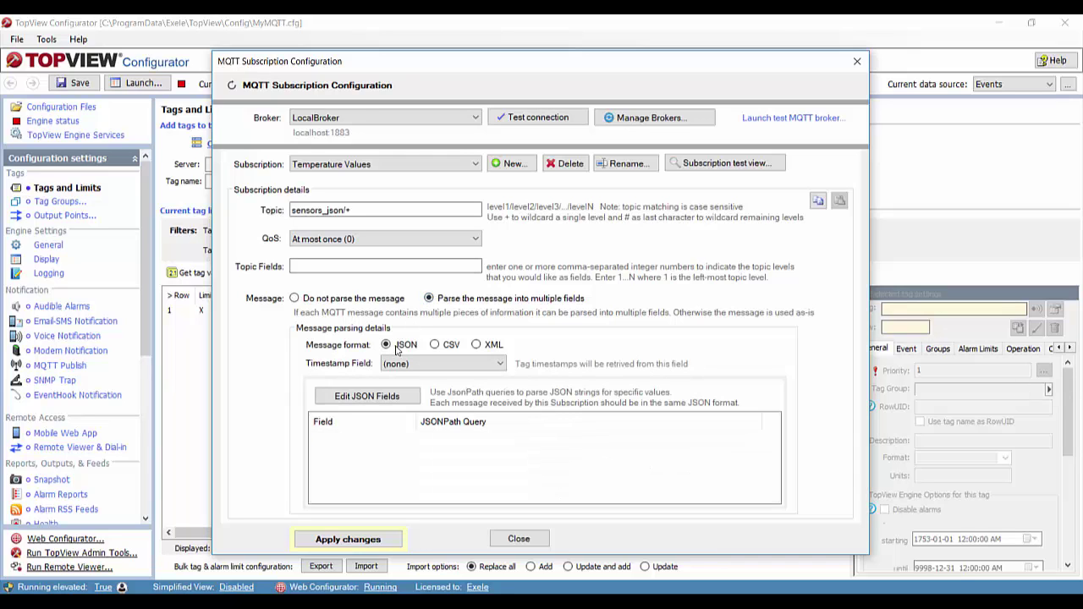
- Apply the Temperature Values subscription changes and open the JSON Fields dialog
{"action": "left_click", "coordinate": [334, 542]}
{"action": "left_click", "coordinate": [360, 400]}
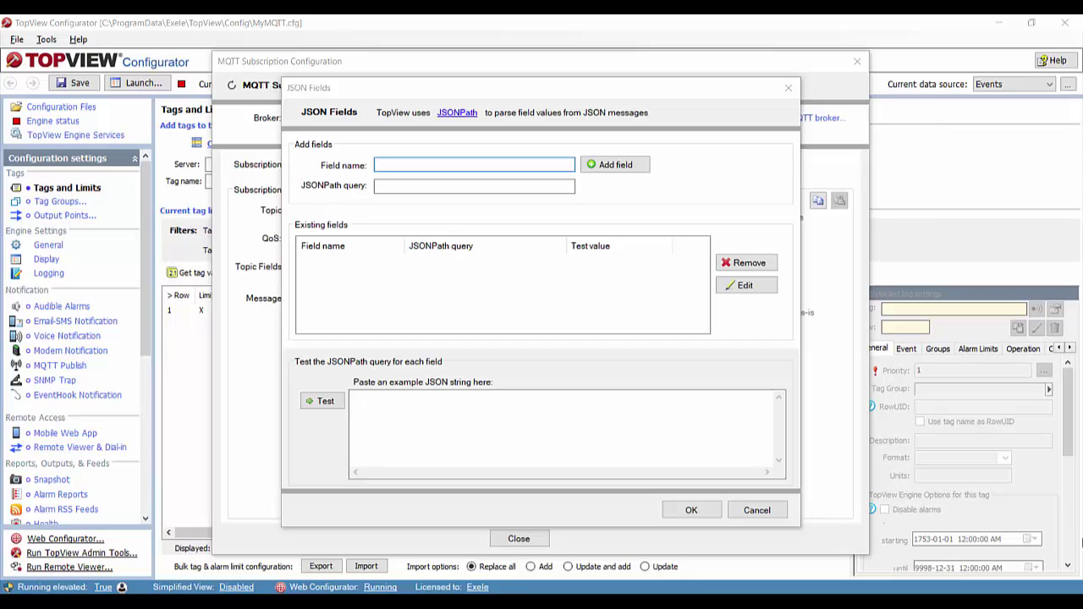
- Paste the sample JSON and add fields Name of Device (.DeviceID) and Temperature (.Temp)
{"action": "left_click", "coordinate": [387, 399]}
{"action": "type", "text": "{\"DeviceID\":\"DEV-5\", \"Temp\":30, \"Humidity\":47, \"Location\":\"NorthWest\", \"TimeOfReading\":\"2019-06-03T13:53:23.0492654-04:00\"}"}
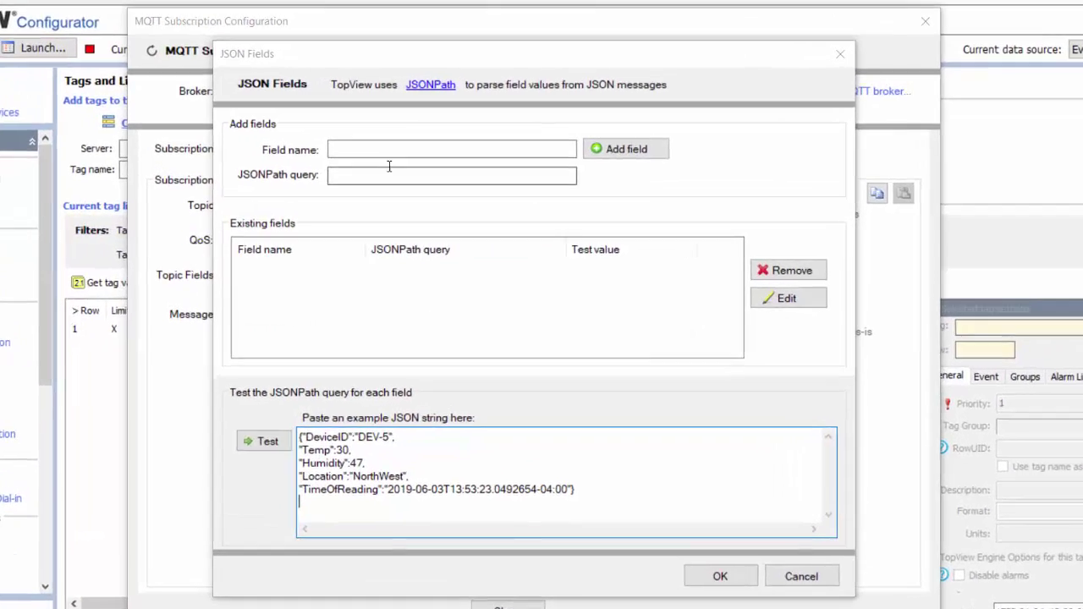
{"action": "left_click", "coordinate": [410, 166]}
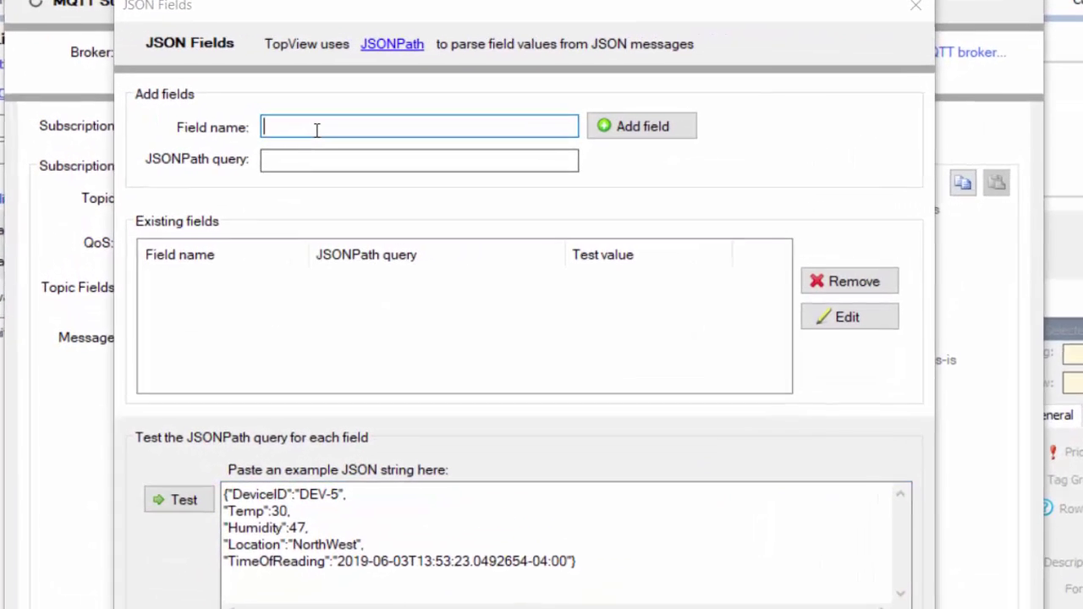
{"action": "type", "text": "Name of "}
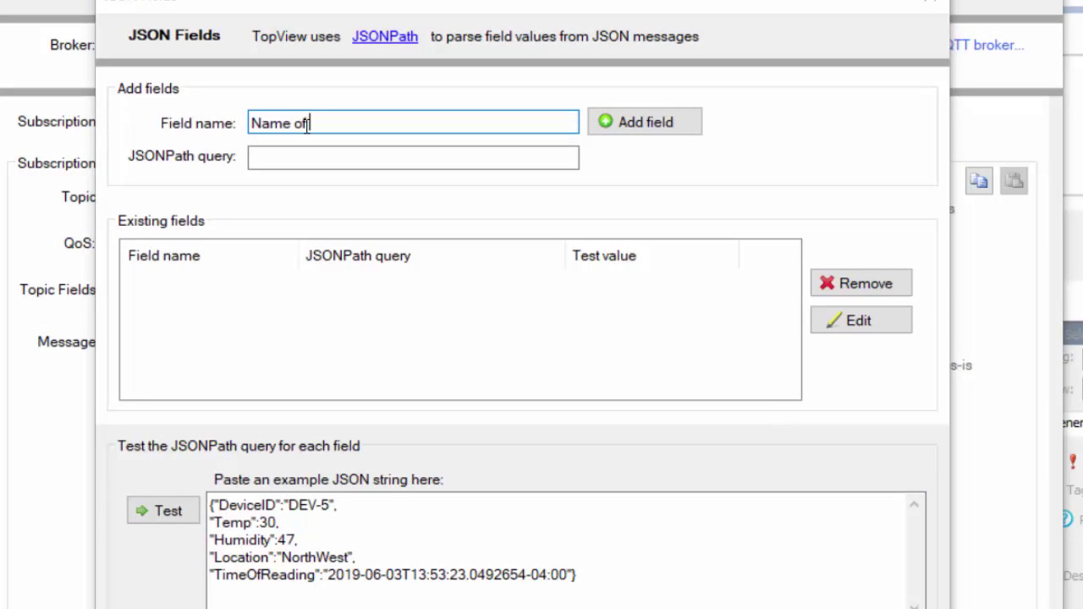
{"action": "type", "text": "Device"}
{"action": "left_click", "coordinate": [314, 160]}
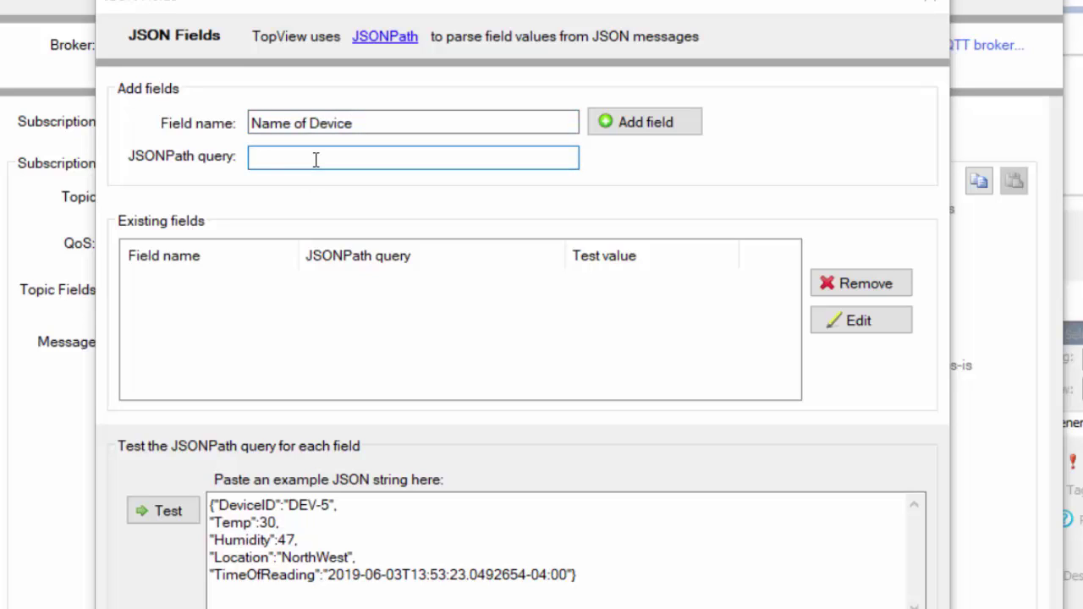
{"action": "type", "text": ".DeviceID"}
{"action": "left_click", "coordinate": [628, 127]}
{"action": "left_click", "coordinate": [496, 118]}
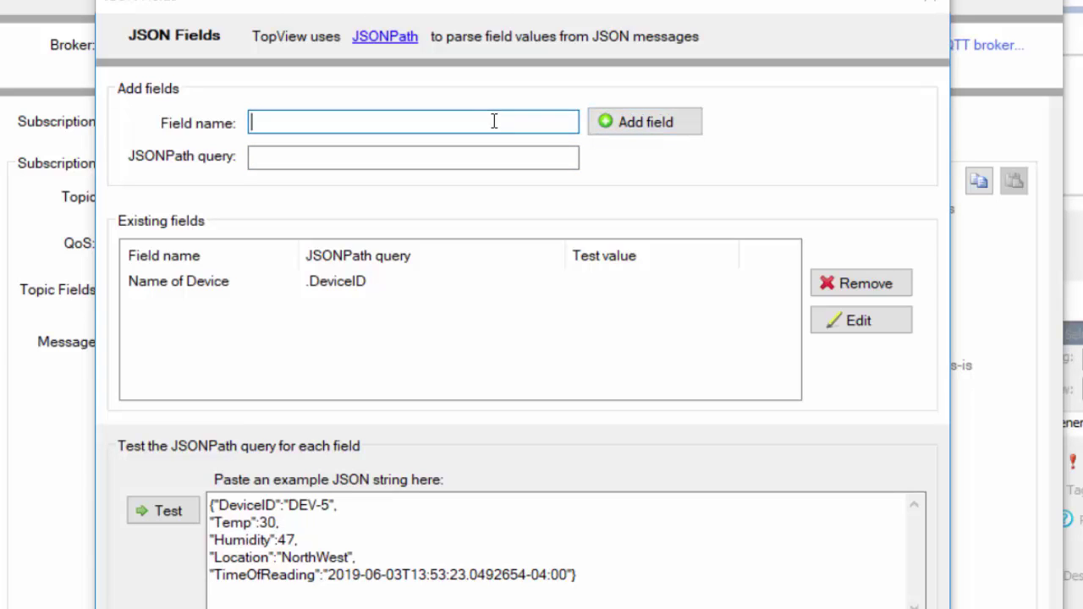
{"action": "type", "text": "Temperature"}
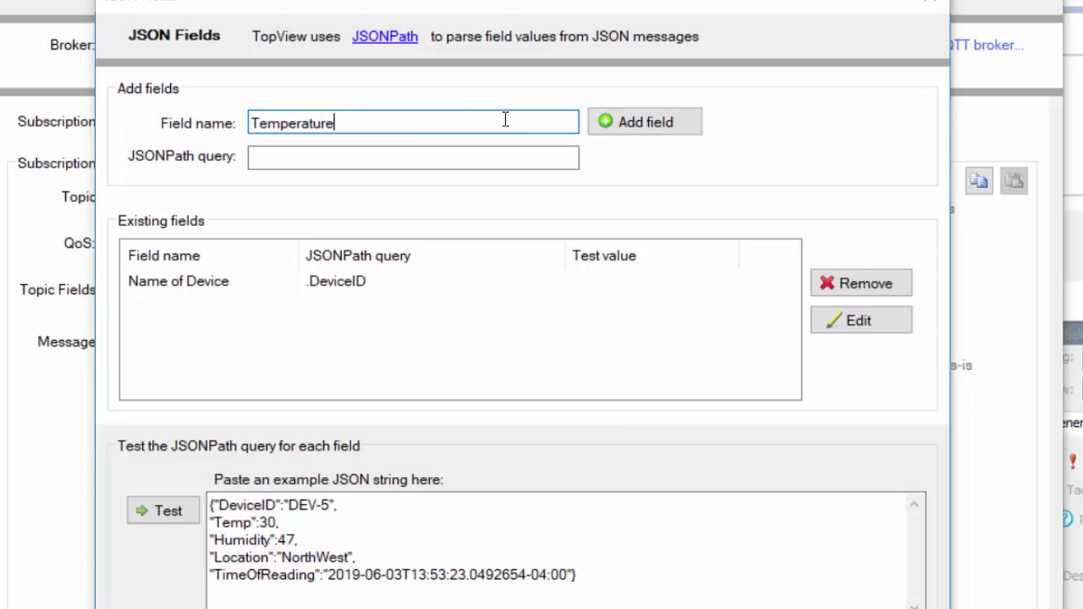
{"action": "key", "text": "Tab"}
{"action": "type", "text": ".Temp"}
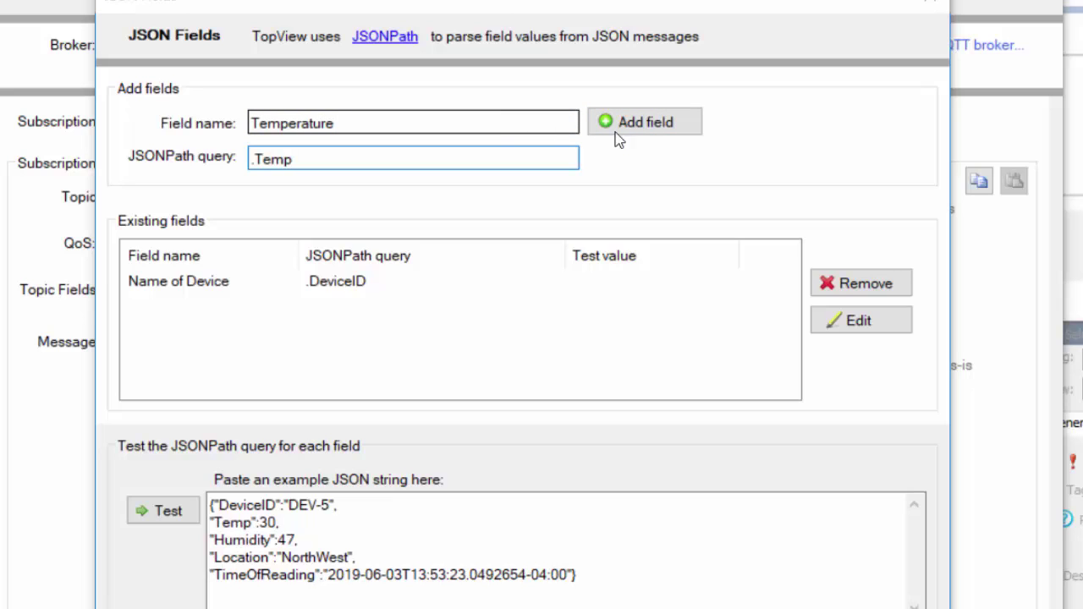
{"action": "left_click", "coordinate": [643, 123]}
- Add fields Area (.Location) and AtTime (.TimeOfReading), test them, and accept the definitions
{"action": "left_click", "coordinate": [467, 114]}
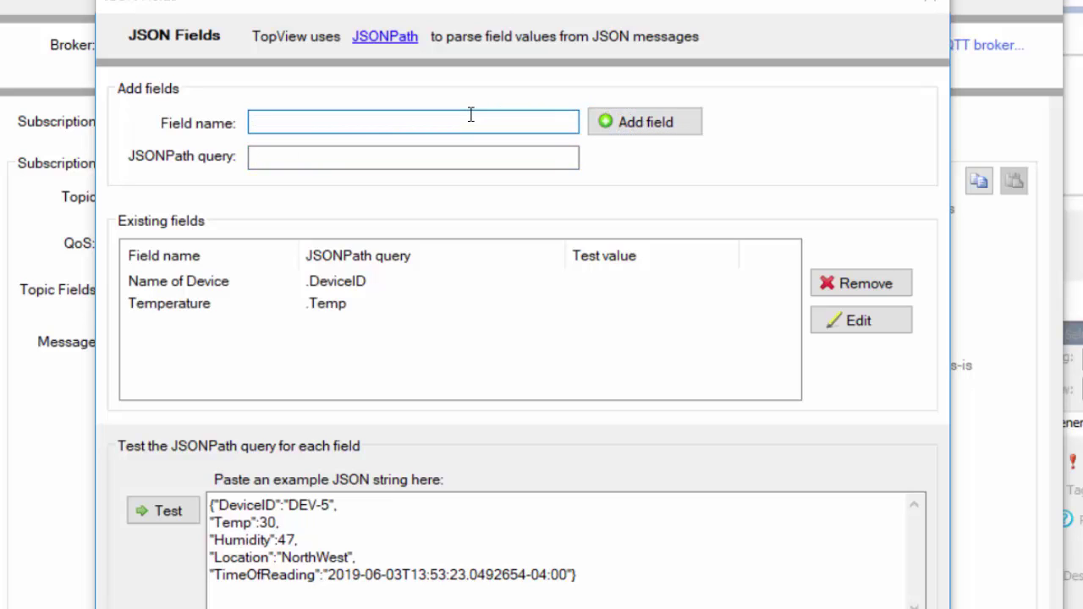
{"action": "type", "text": "Area"}
{"action": "left_click", "coordinate": [434, 160]}
{"action": "type", "text": ".Location"}
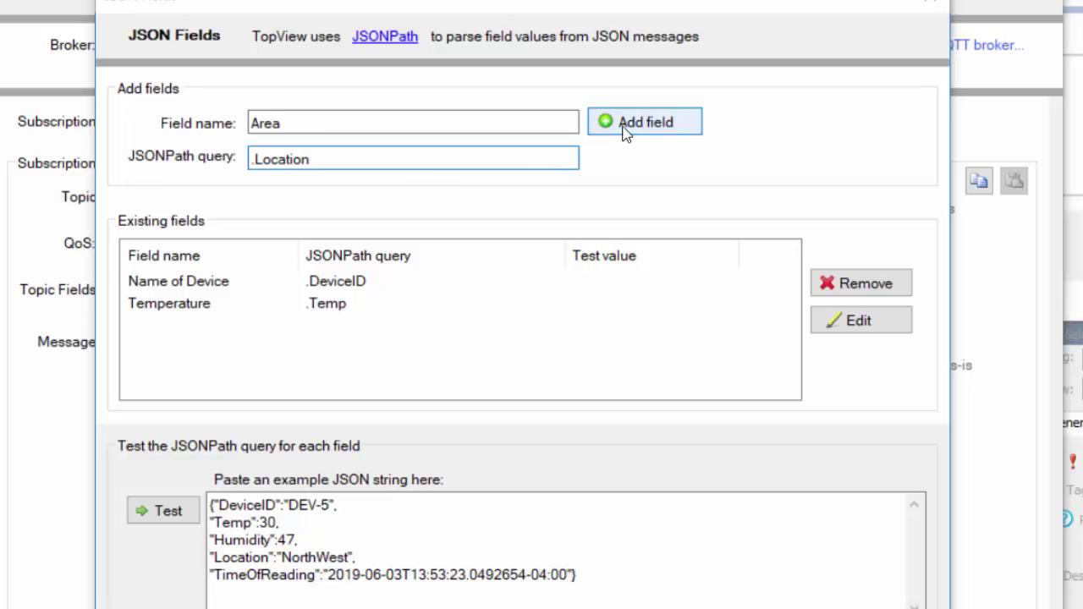
{"action": "left_click", "coordinate": [624, 127]}
{"action": "left_click", "coordinate": [445, 122]}
{"action": "type", "text": "AtTime"}
{"action": "key", "text": "Tab"}
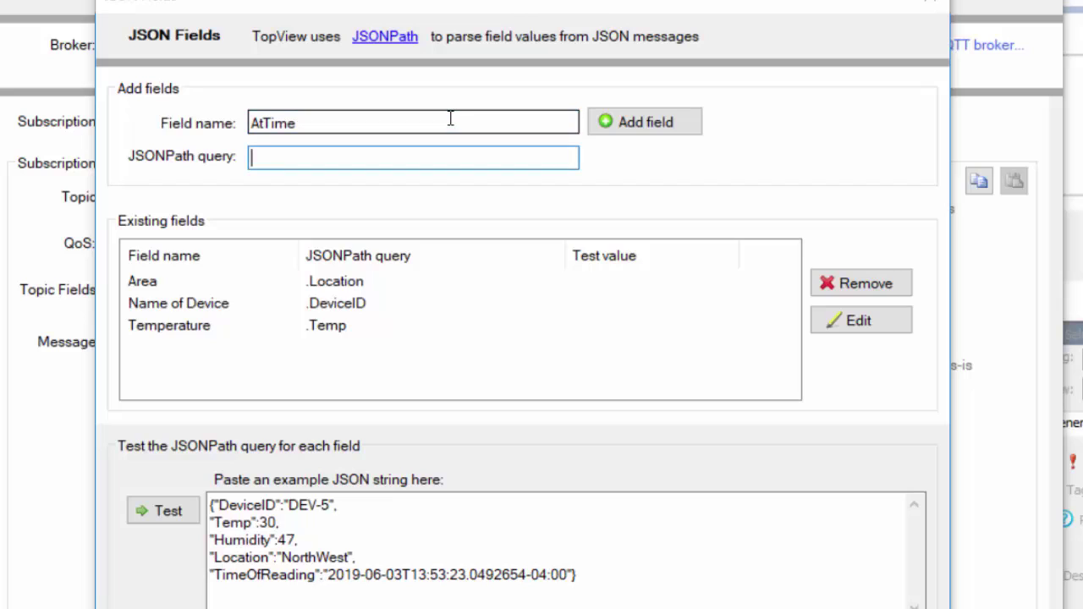
{"action": "type", "text": ".TimeOfReading"}
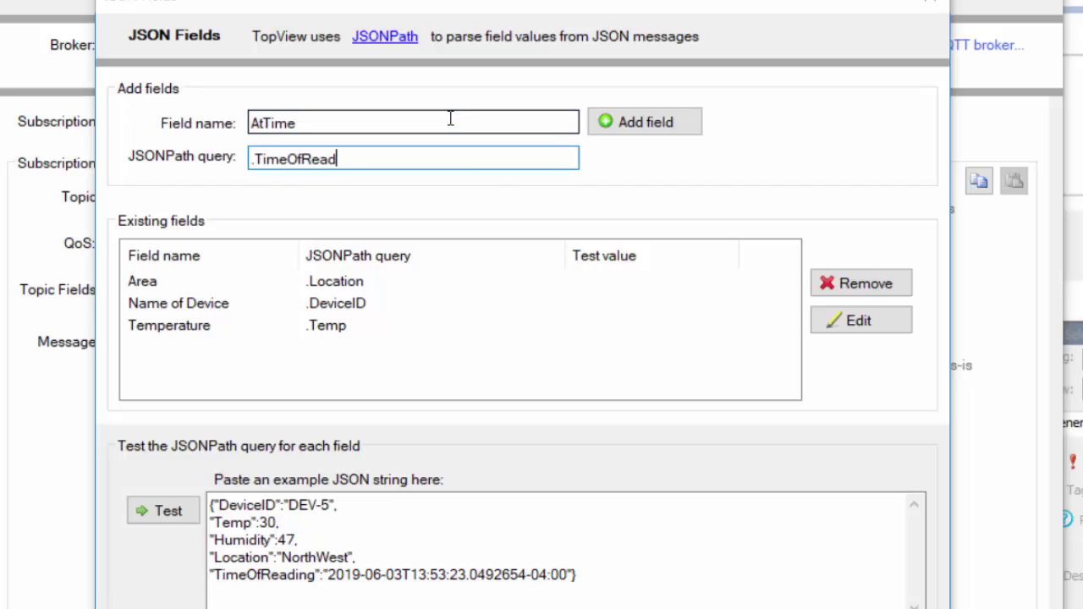
{"action": "left_click", "coordinate": [649, 121]}
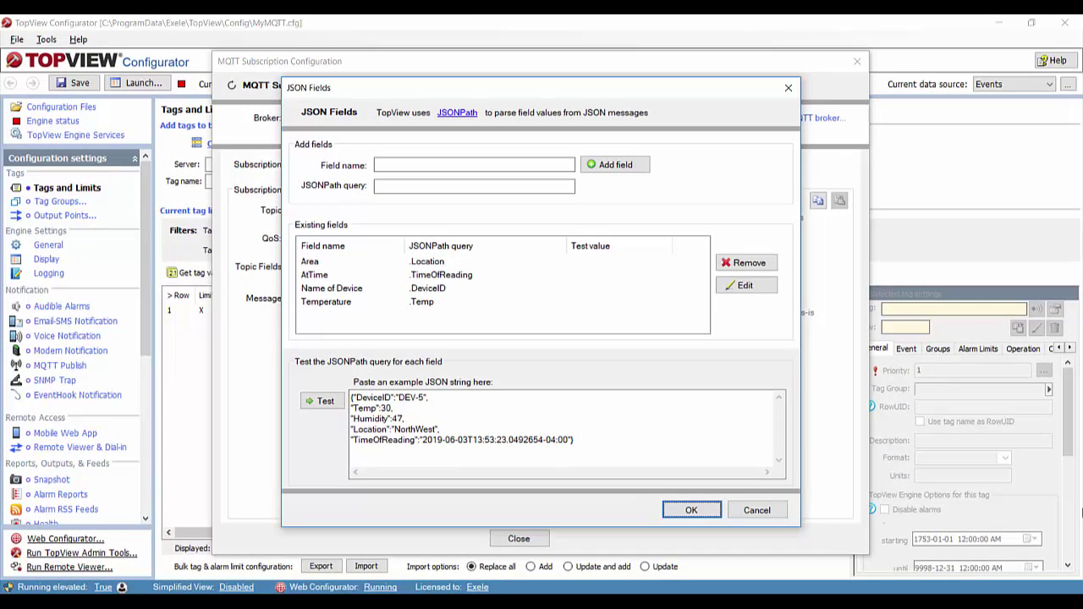
{"action": "left_click", "coordinate": [330, 403]}
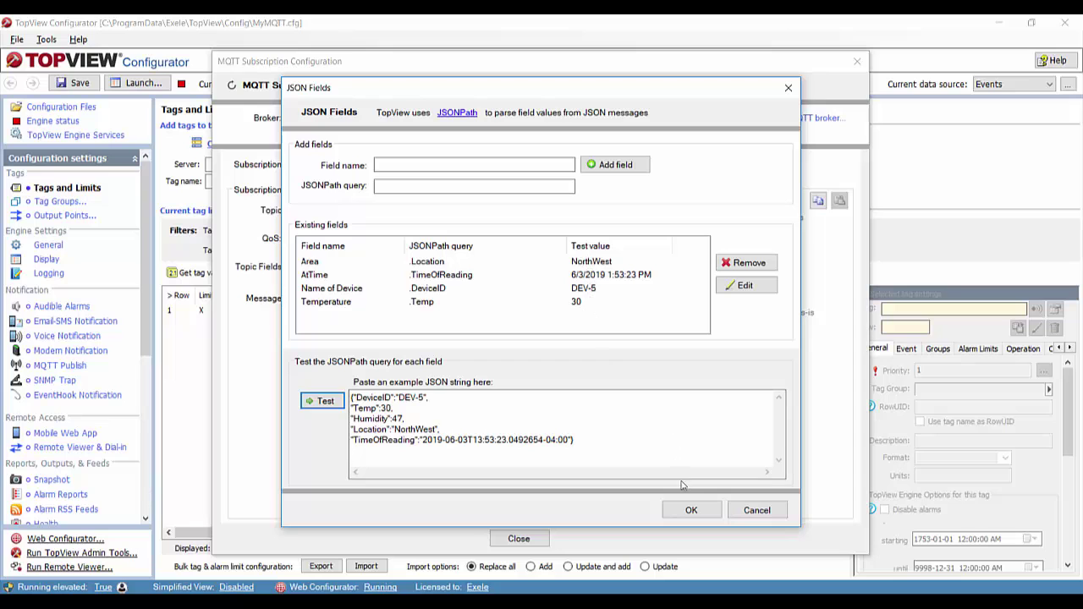
{"action": "left_click", "coordinate": [692, 513]}
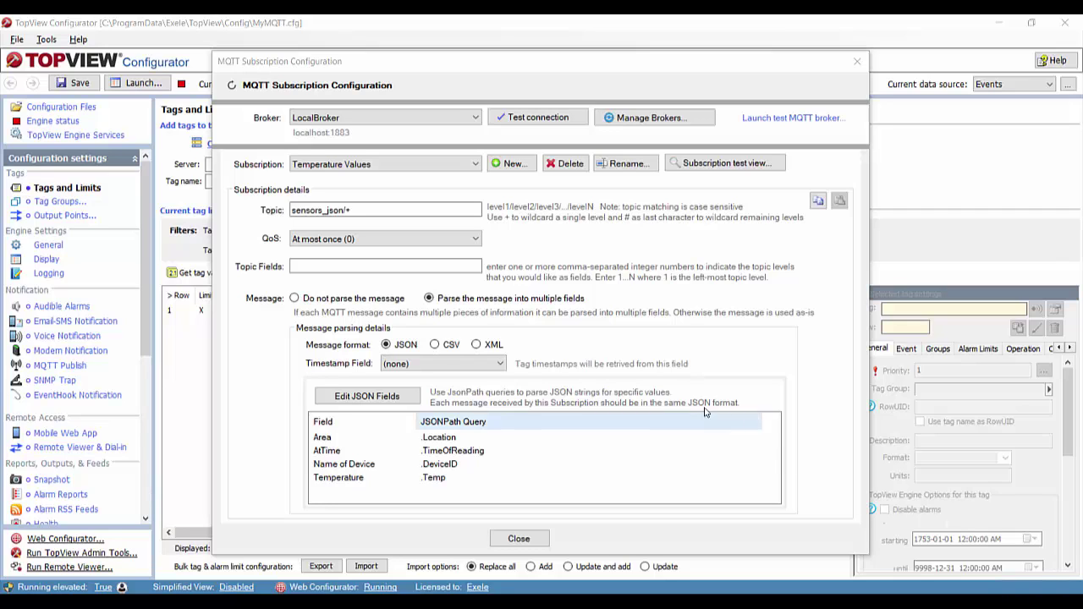
- Set the Temperature Values timestamp field to AtTime and apply the change
{"action": "left_click", "coordinate": [458, 365]}
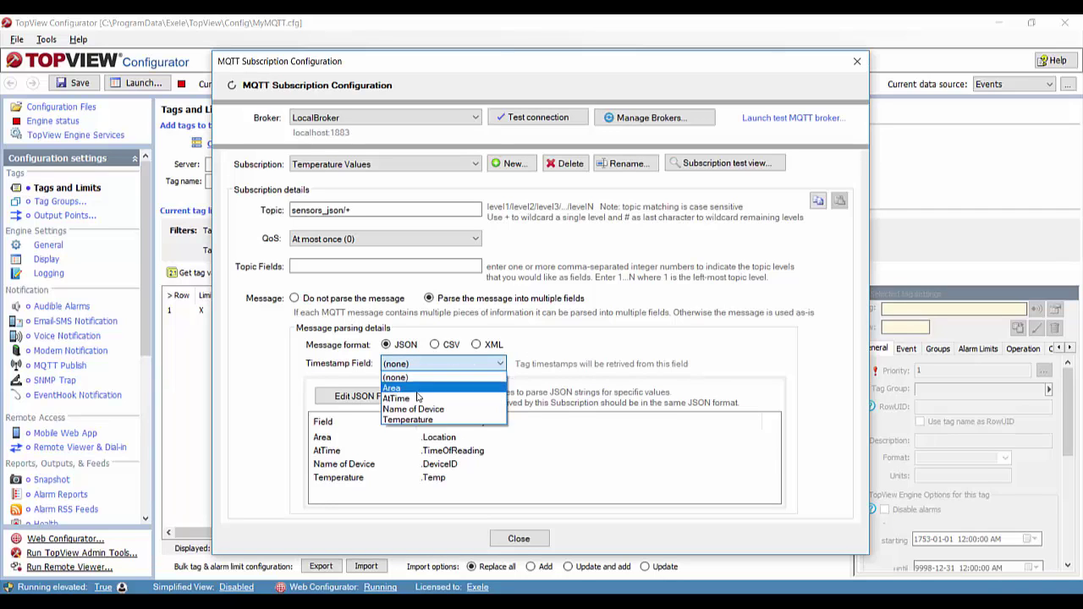
{"action": "left_click", "coordinate": [414, 400]}
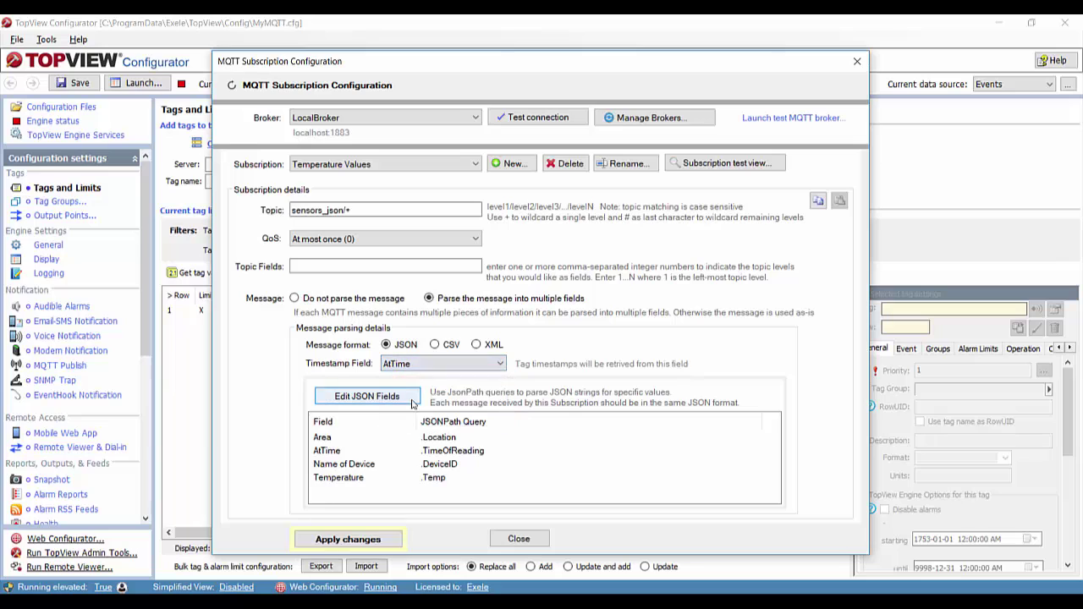
{"action": "left_click", "coordinate": [354, 540]}
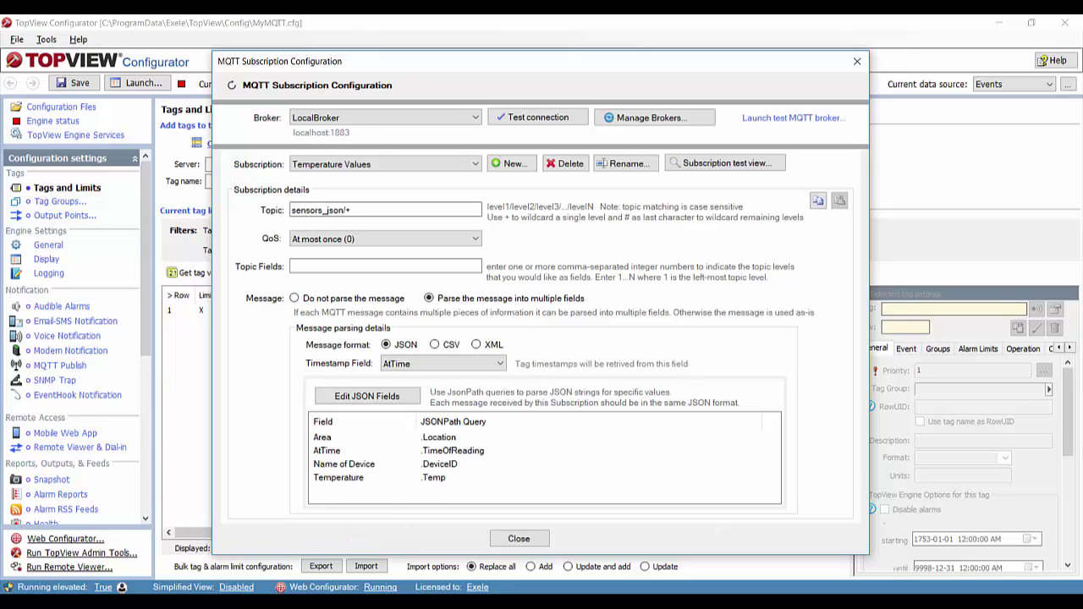
- Run the Temperature Values test feed, check the Area, Name of Device and Temperature columns, then stop it
{"action": "left_click", "coordinate": [736, 167]}
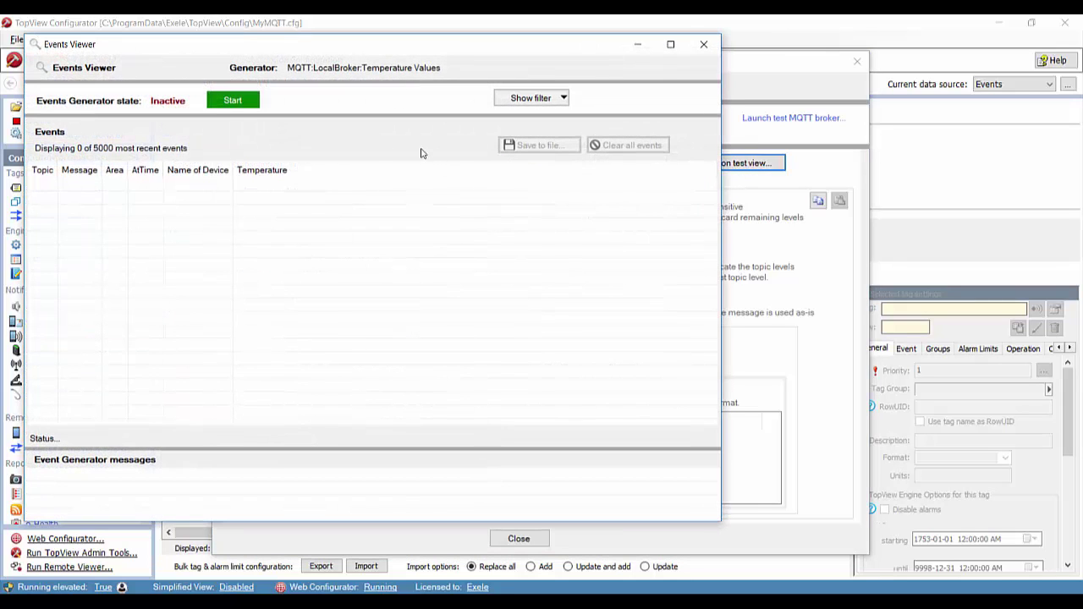
{"action": "left_click", "coordinate": [237, 100]}
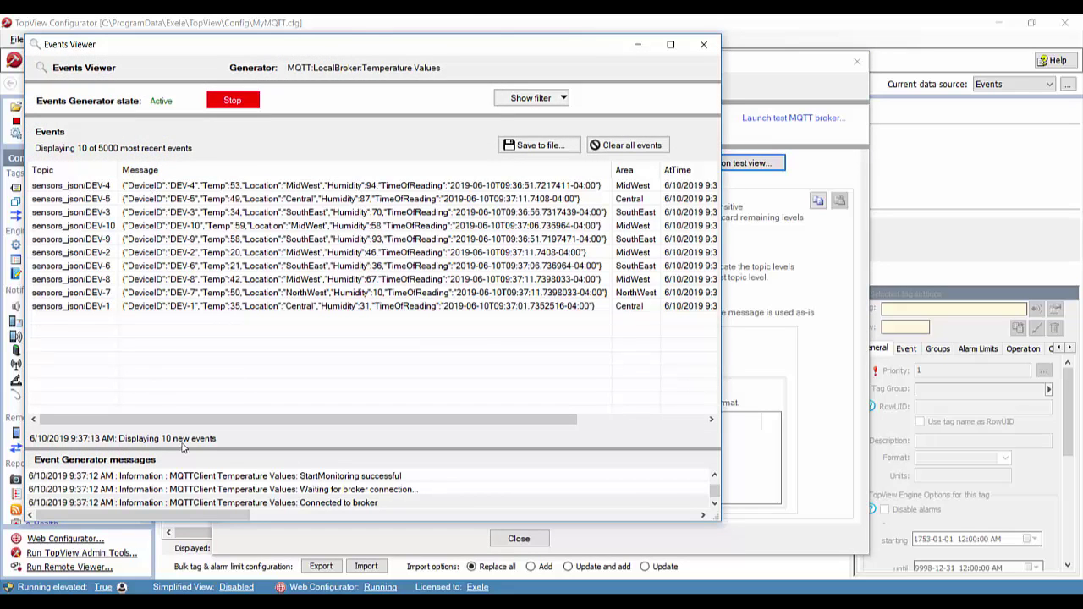
{"action": "left_click_drag", "start_coordinate": [215, 423], "coordinate": [343, 424]}
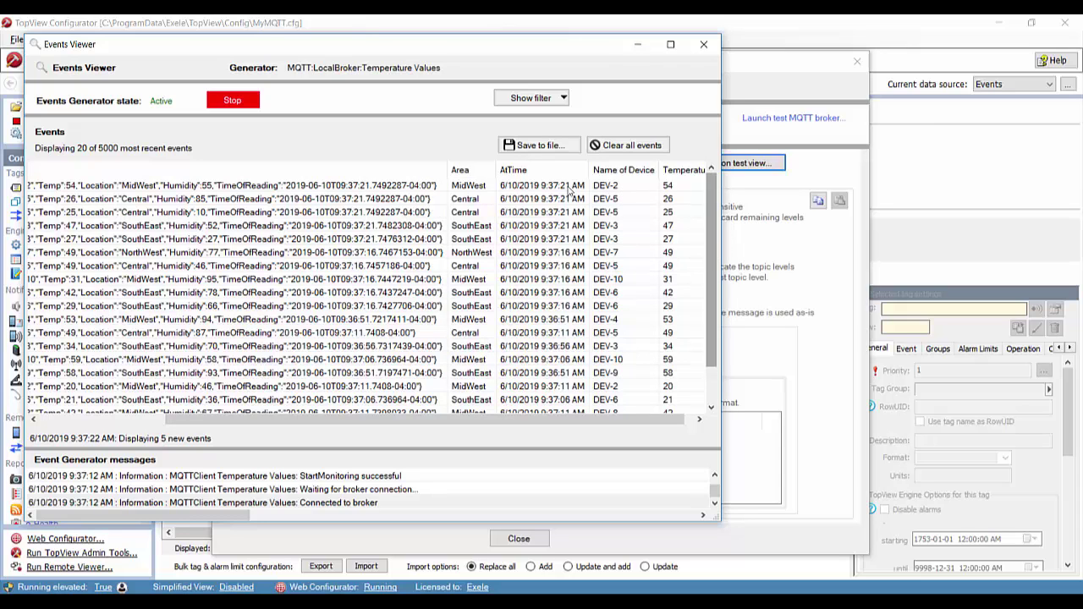
{"action": "left_click", "coordinate": [243, 105]}
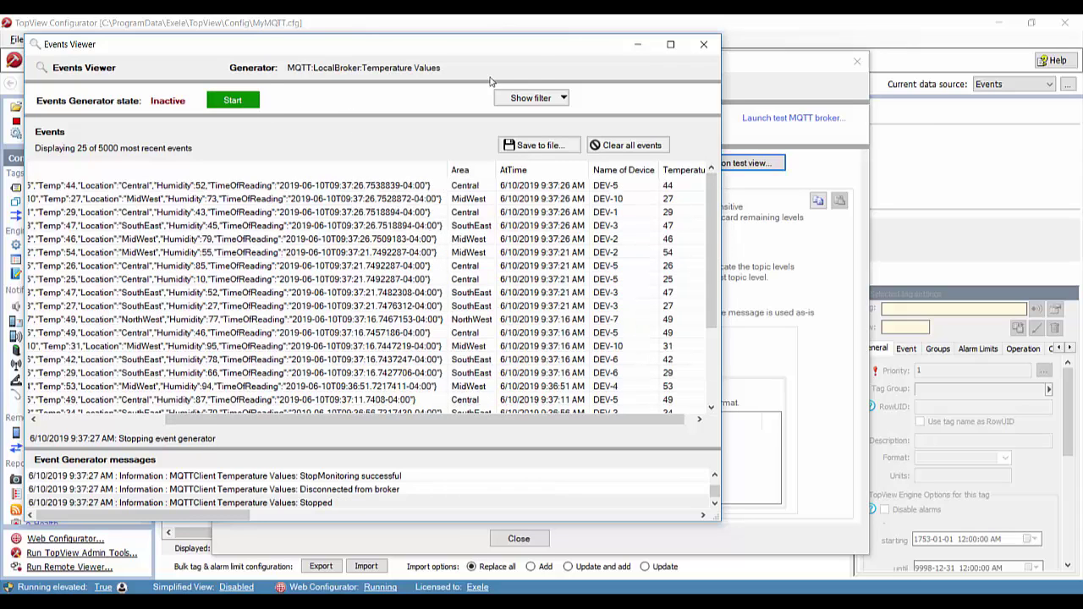
- Close the events viewer and the MQTT Subscription Configuration dialog
{"action": "left_click", "coordinate": [704, 47]}
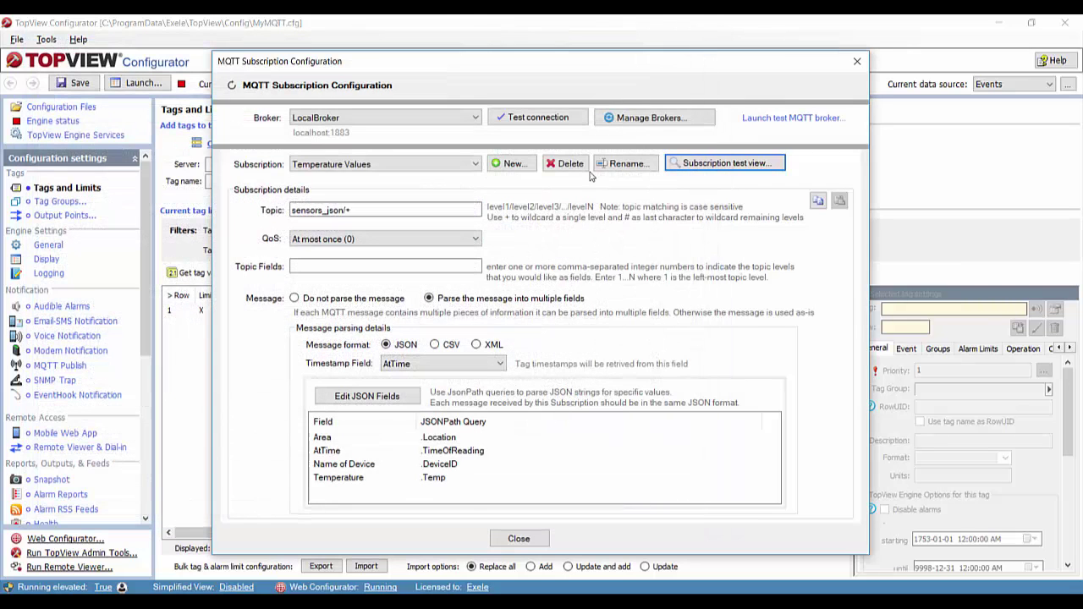
{"action": "left_click", "coordinate": [519, 539]}
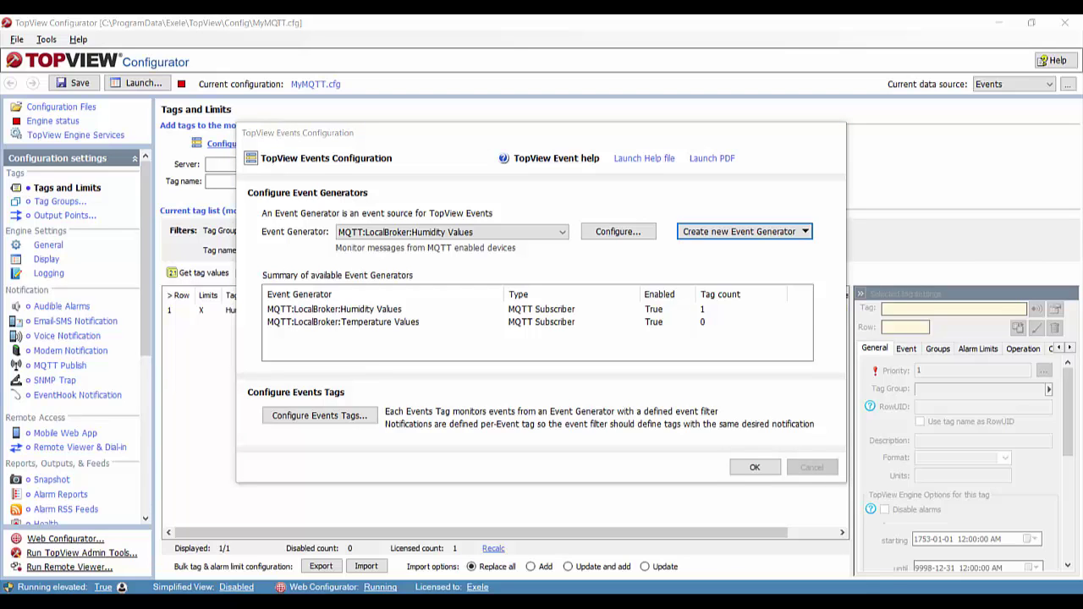
- Create a new events tag named 'Temperature'
{"action": "left_click", "coordinate": [345, 420]}
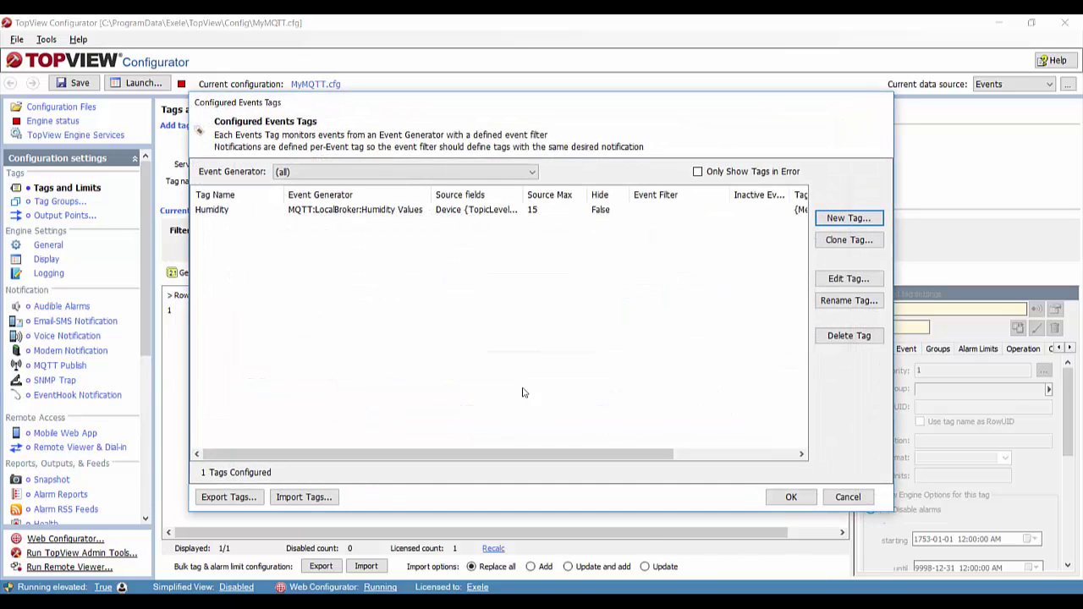
{"action": "left_click", "coordinate": [847, 217]}
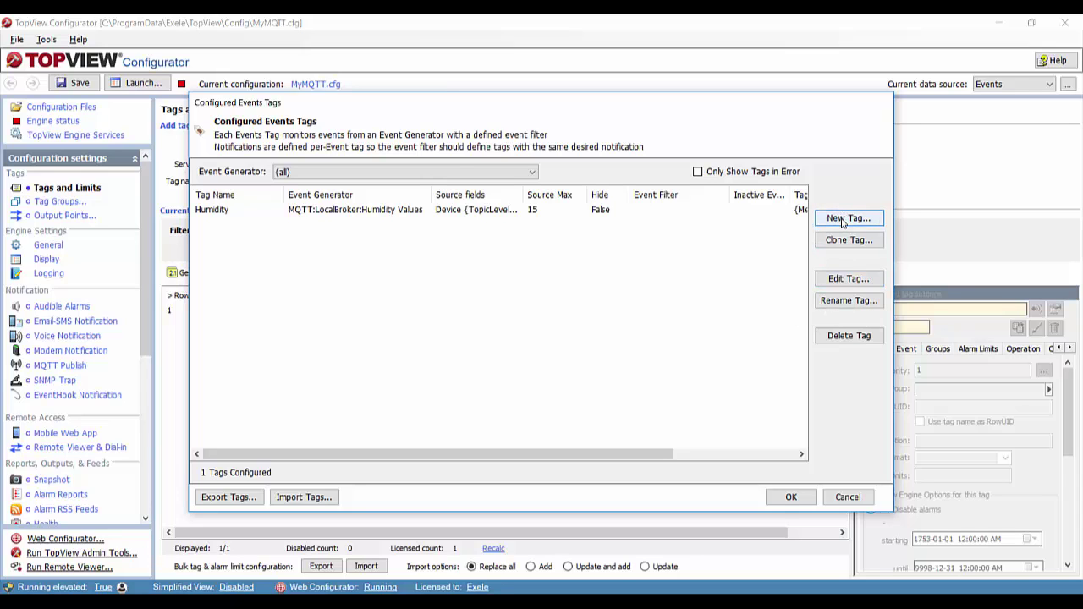
{"action": "type", "text": "T"}
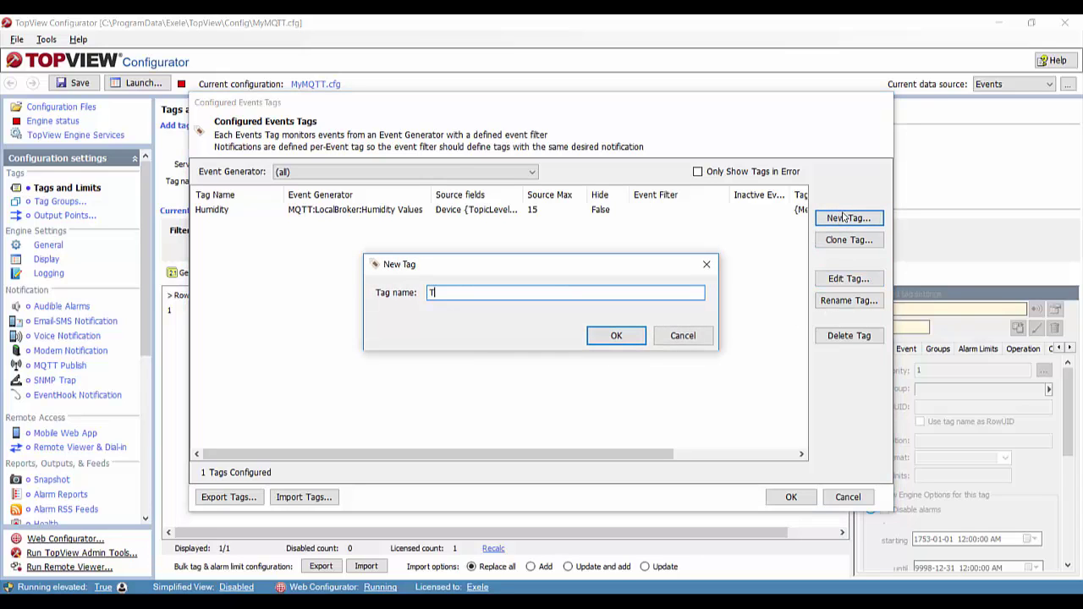
{"action": "type", "text": "emperature"}
{"action": "left_click", "coordinate": [617, 335]}
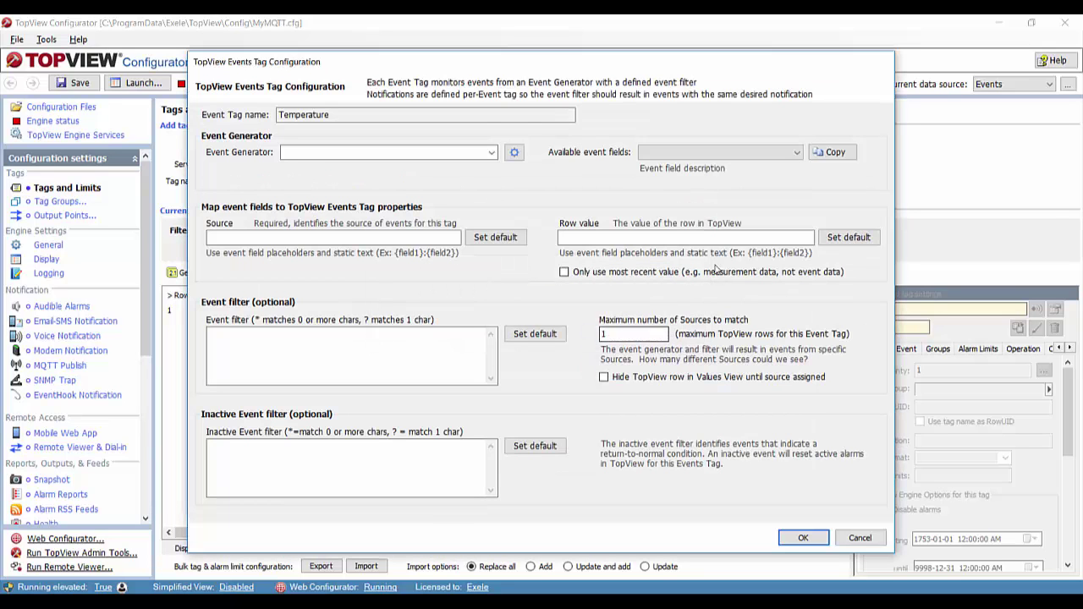
- Use the Temperature Values generator with {Name of Device} as the tag Source
{"action": "left_click", "coordinate": [491, 152]}
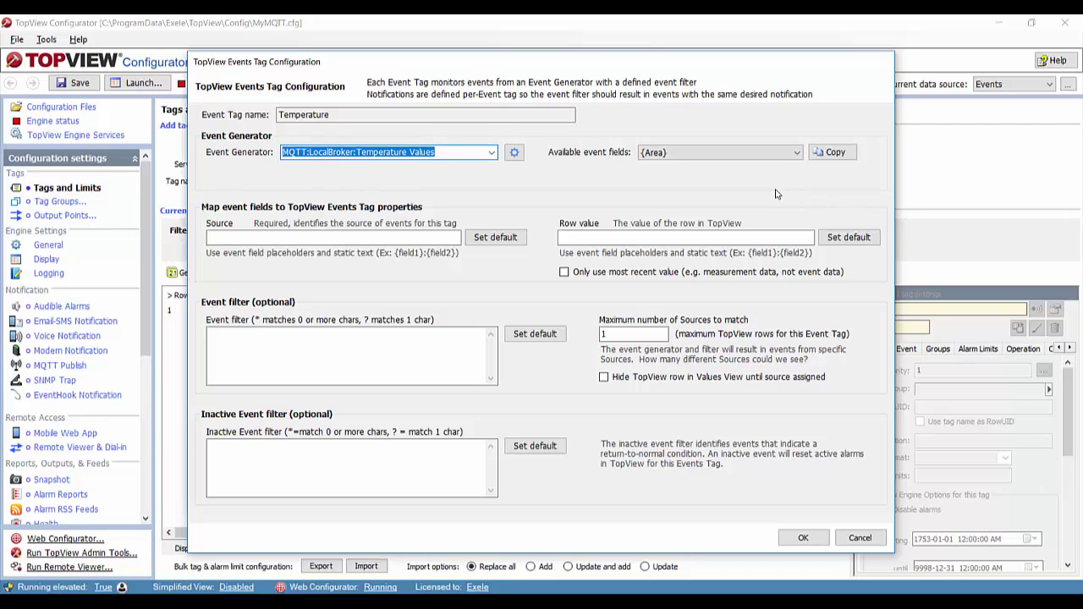
{"action": "left_click", "coordinate": [720, 154]}
{"action": "left_click", "coordinate": [687, 195]}
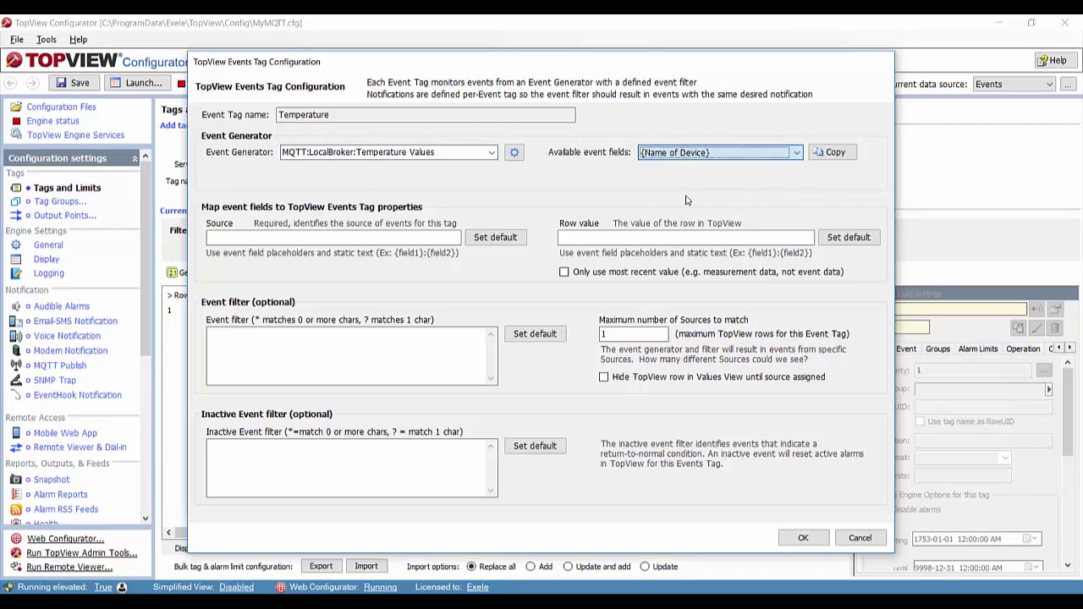
{"action": "left_click", "coordinate": [831, 152]}
{"action": "right_click", "coordinate": [341, 243]}
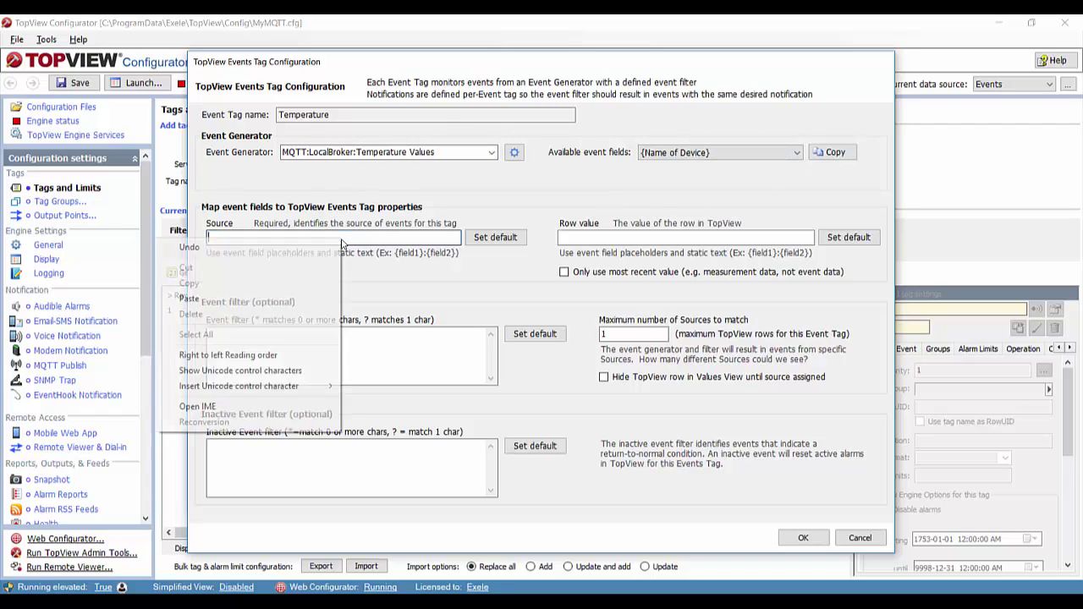
{"action": "left_click", "coordinate": [247, 308]}
- Set row value {Temperature}, keep only the most recent value, allow 15 sources, and save
{"action": "left_click", "coordinate": [694, 154]}
{"action": "left_click", "coordinate": [673, 206]}
{"action": "left_click", "coordinate": [831, 152]}
{"action": "left_click", "coordinate": [626, 236]}
{"action": "right_click", "coordinate": [621, 236]}
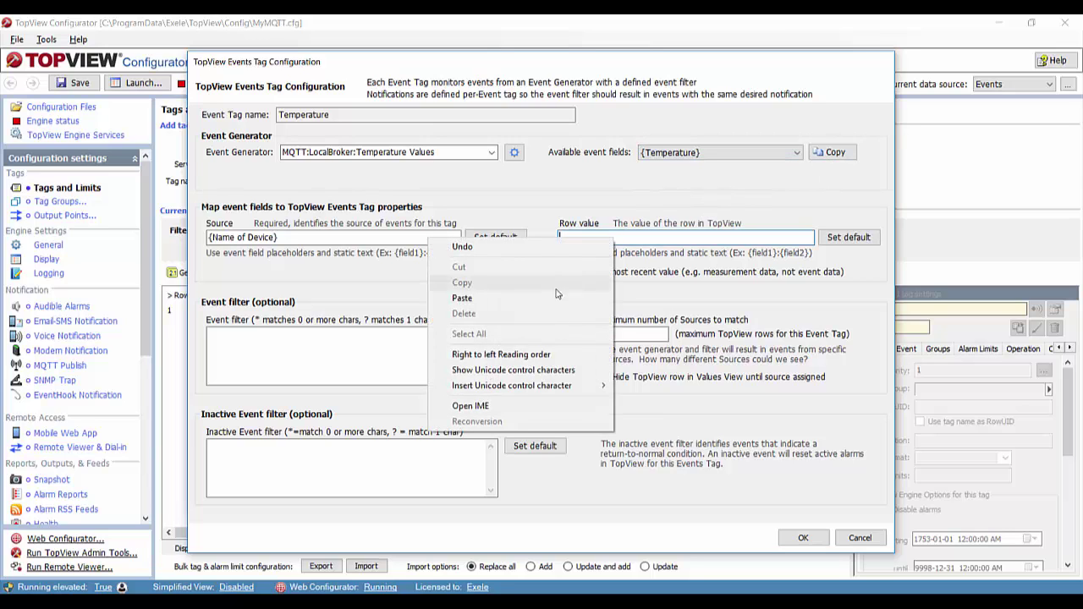
{"action": "left_click", "coordinate": [559, 298]}
{"action": "left_click", "coordinate": [564, 272]}
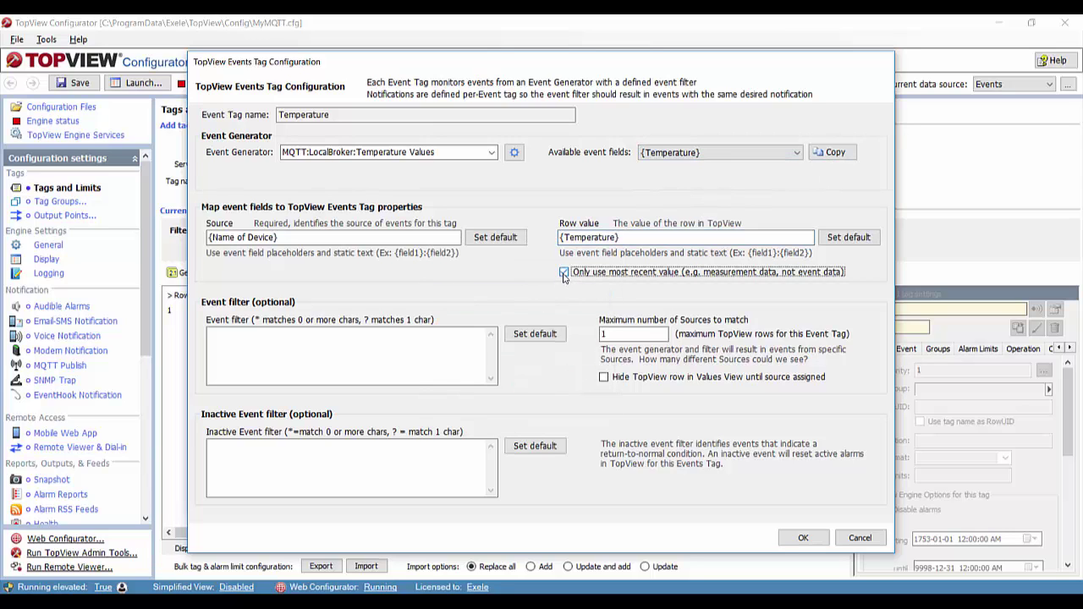
{"action": "left_click", "coordinate": [631, 332]}
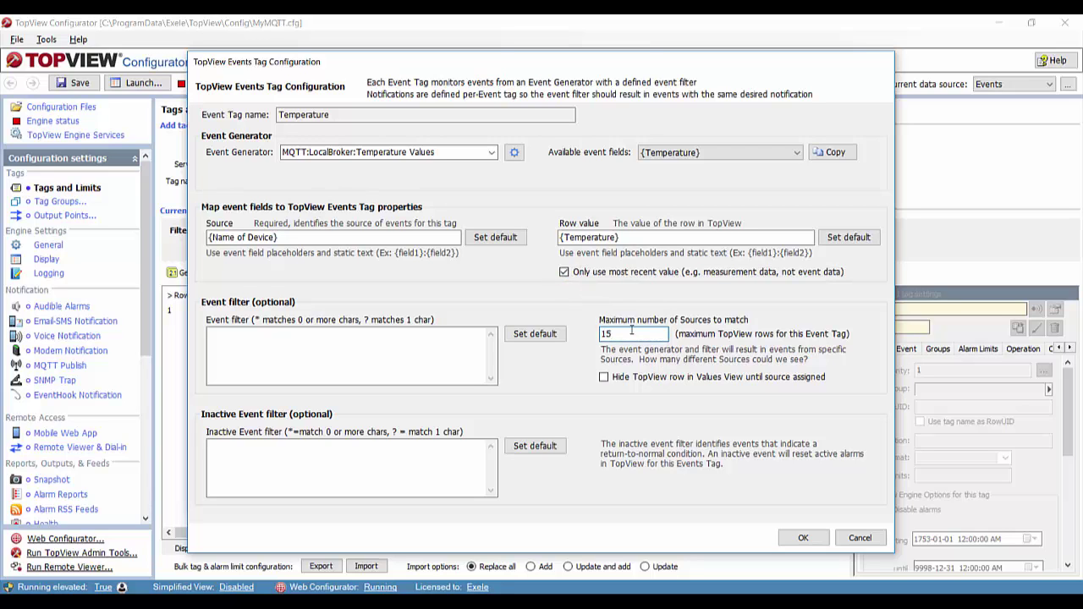
{"action": "type", "text": "5"}
{"action": "left_click", "coordinate": [799, 538]}
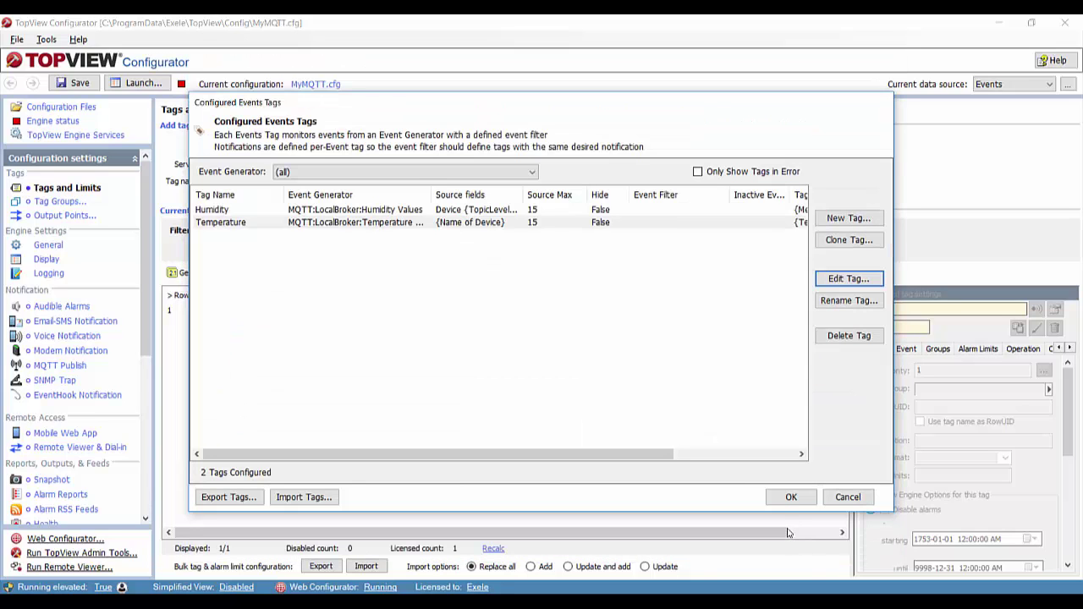
- Close the events dialogs and add the Temperature tag to the monitored list as row 2
{"action": "left_click", "coordinate": [787, 497]}
{"action": "left_click", "coordinate": [755, 468]}
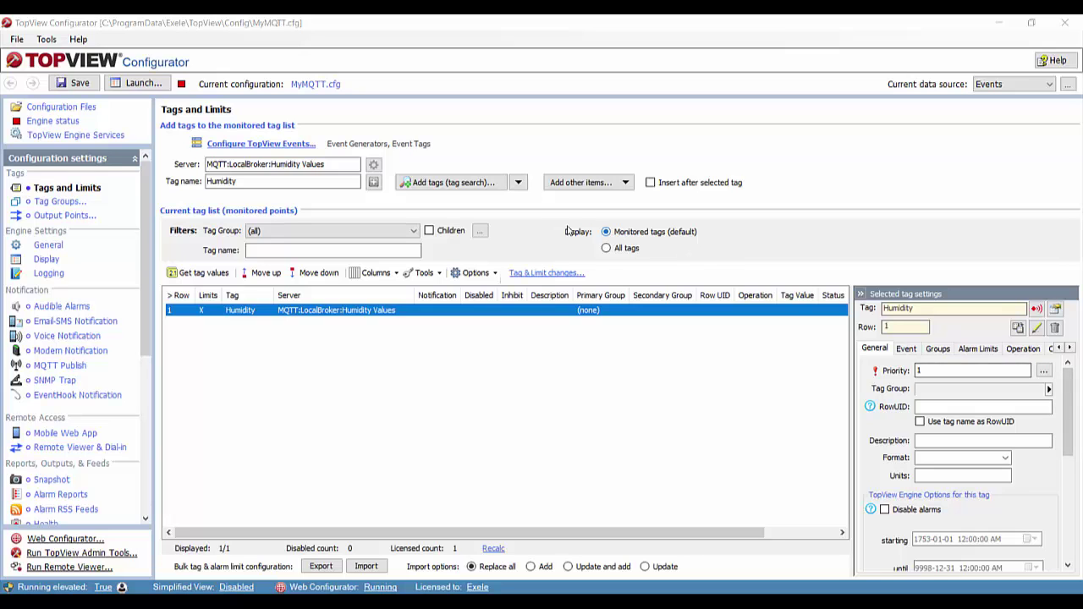
{"action": "left_click", "coordinate": [460, 185]}
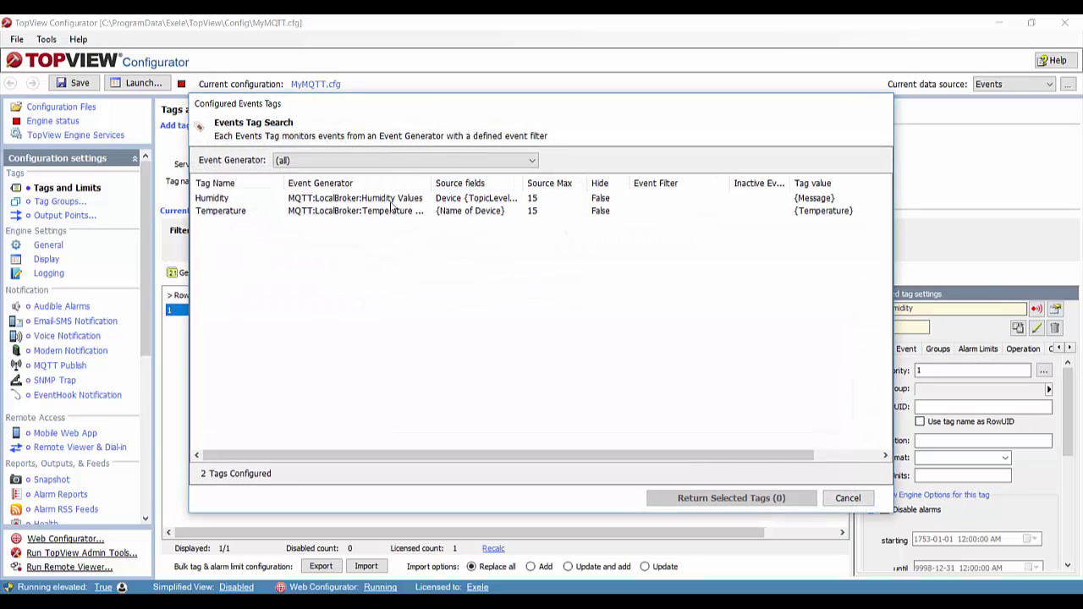
{"action": "left_click", "coordinate": [340, 211]}
{"action": "left_click", "coordinate": [722, 502]}
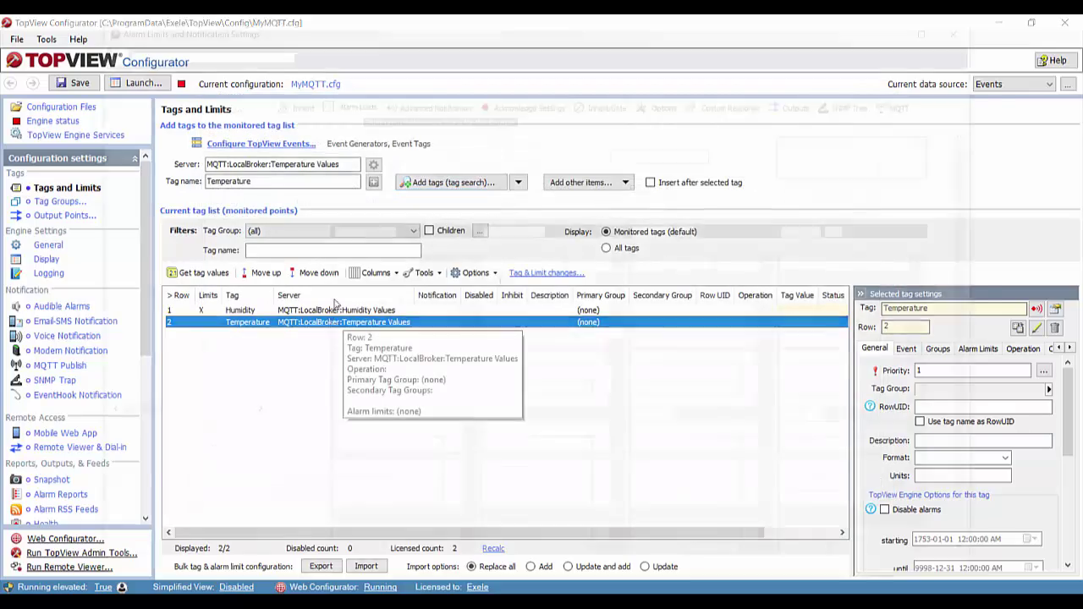
- Open the Temperature tag's alarm limits and make limit 1 greater than or equal
{"action": "double_click", "coordinate": [336, 322]}
{"action": "left_click", "coordinate": [360, 246]}
{"action": "left_click", "coordinate": [342, 326]}
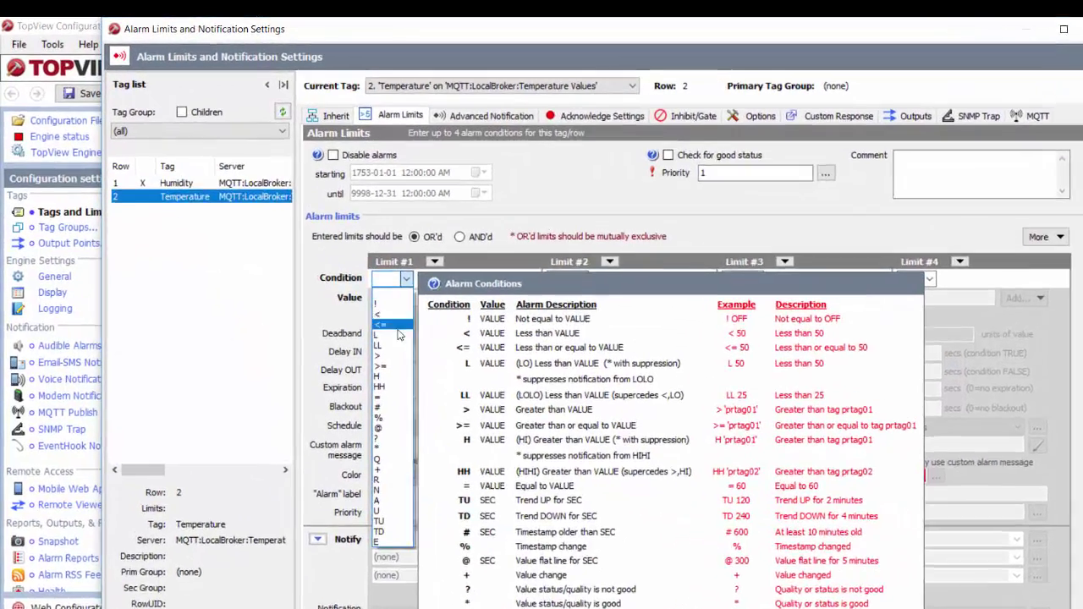
- Set the limit 1 threshold and start a custom message 'High temperature %value%'
{"action": "left_click", "coordinate": [443, 322]}
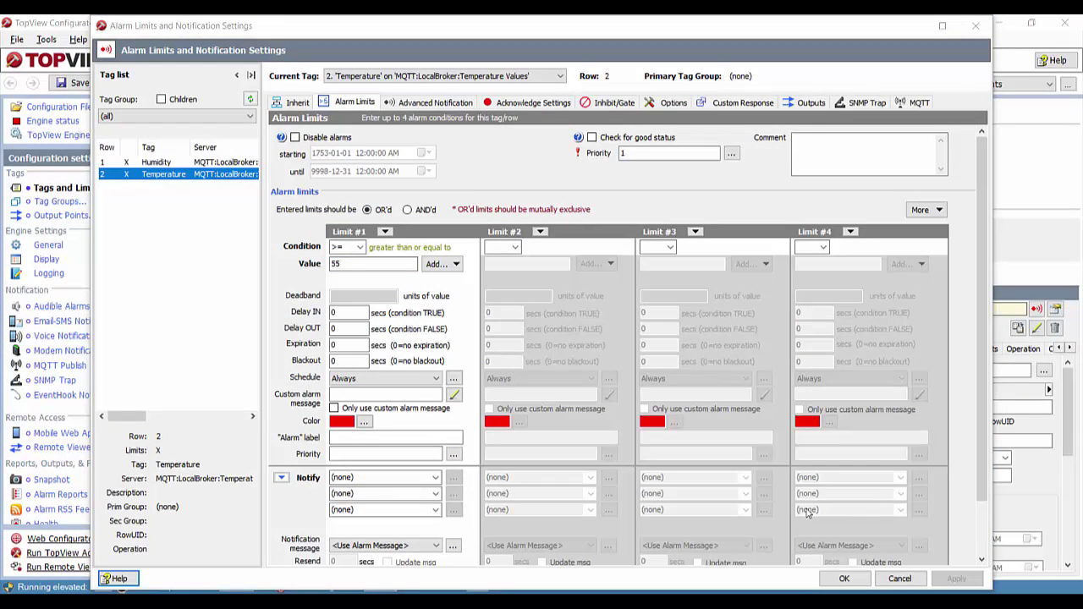
{"action": "left_click", "coordinate": [371, 410]}
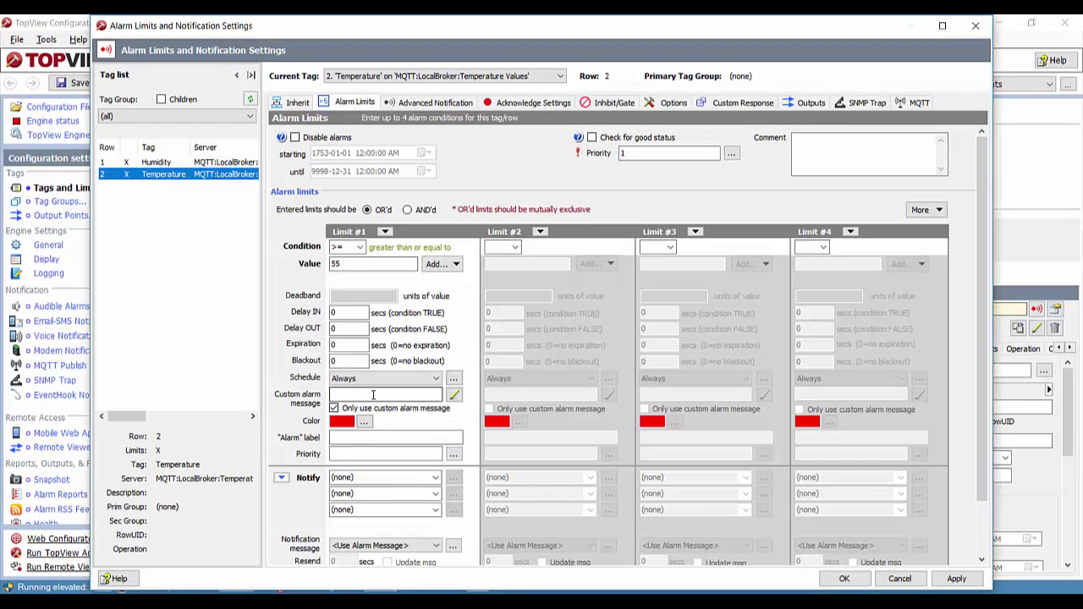
{"action": "left_click", "coordinate": [455, 396]}
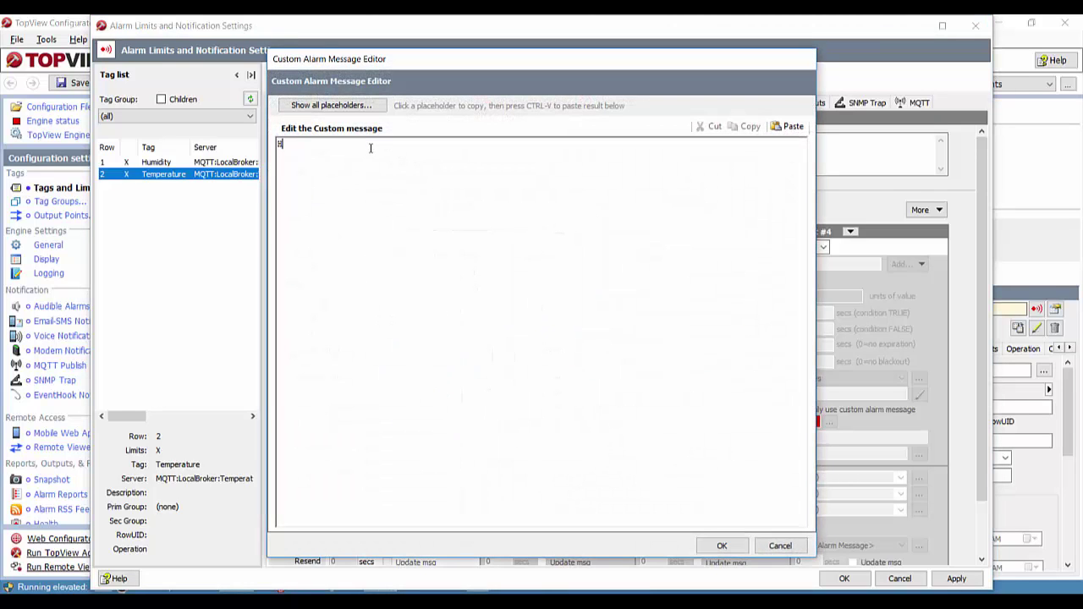
{"action": "type", "text": "High temperature"}
{"action": "left_click", "coordinate": [354, 107]}
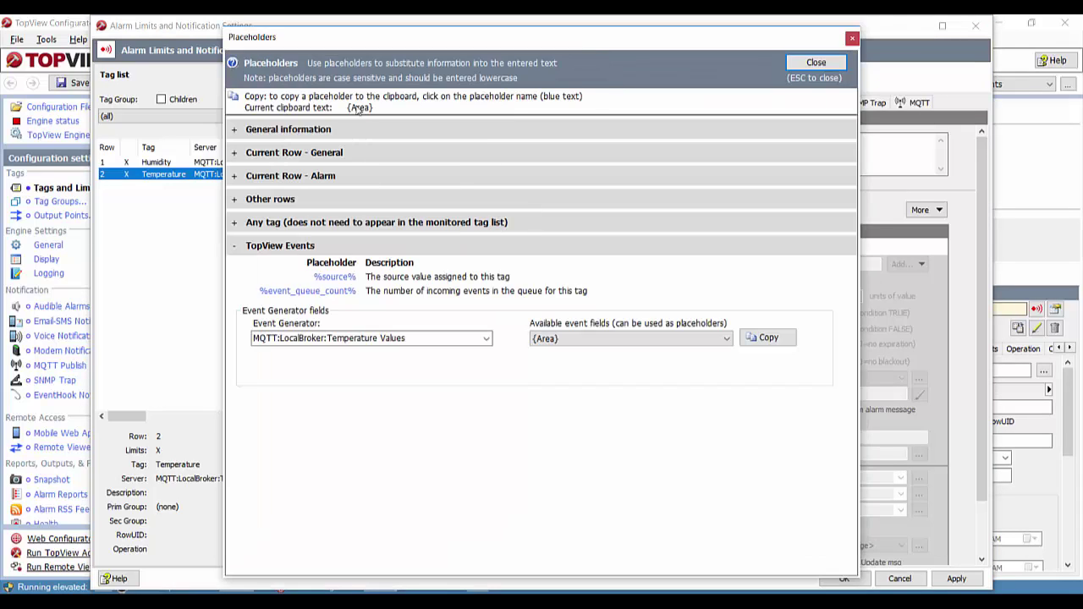
{"action": "left_click", "coordinate": [235, 153]}
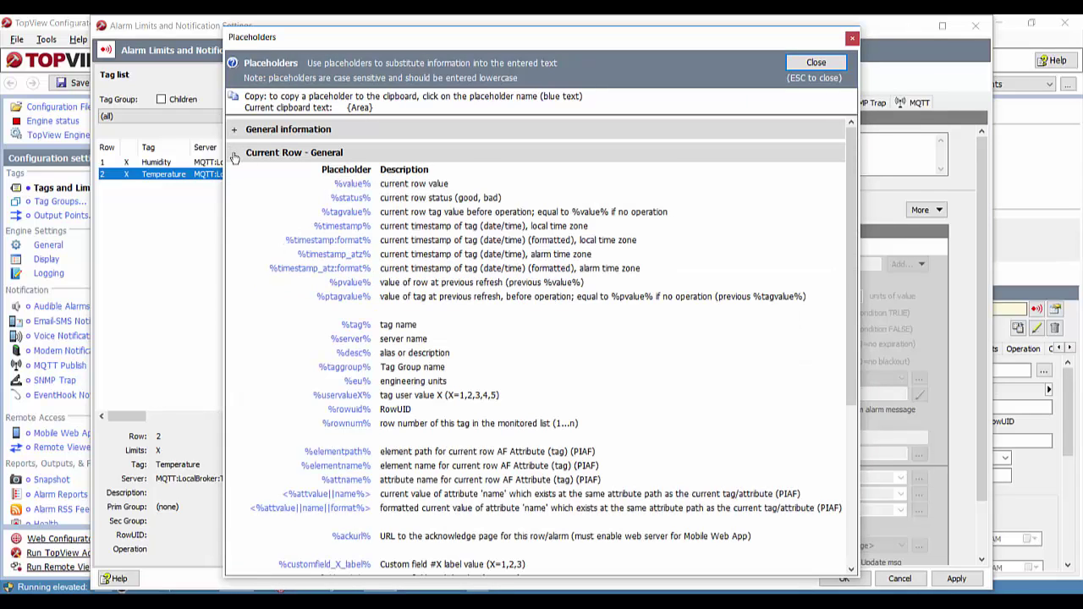
{"action": "left_click", "coordinate": [352, 185]}
{"action": "left_click", "coordinate": [236, 153]}
{"action": "left_click", "coordinate": [816, 63]}
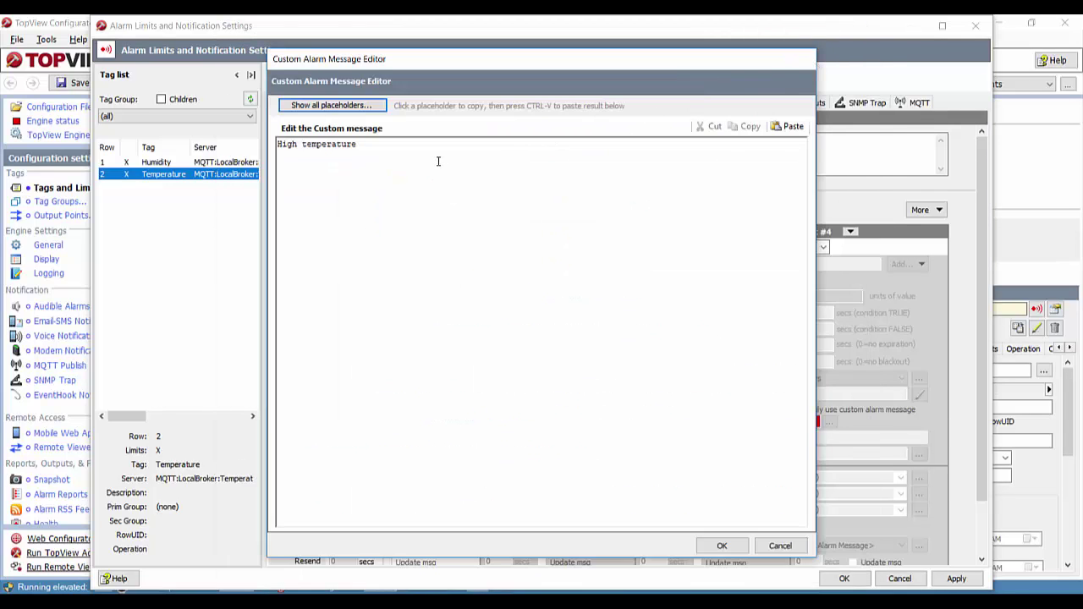
{"action": "left_click", "coordinate": [373, 143]}
{"action": "key", "text": "ctrl+v"}
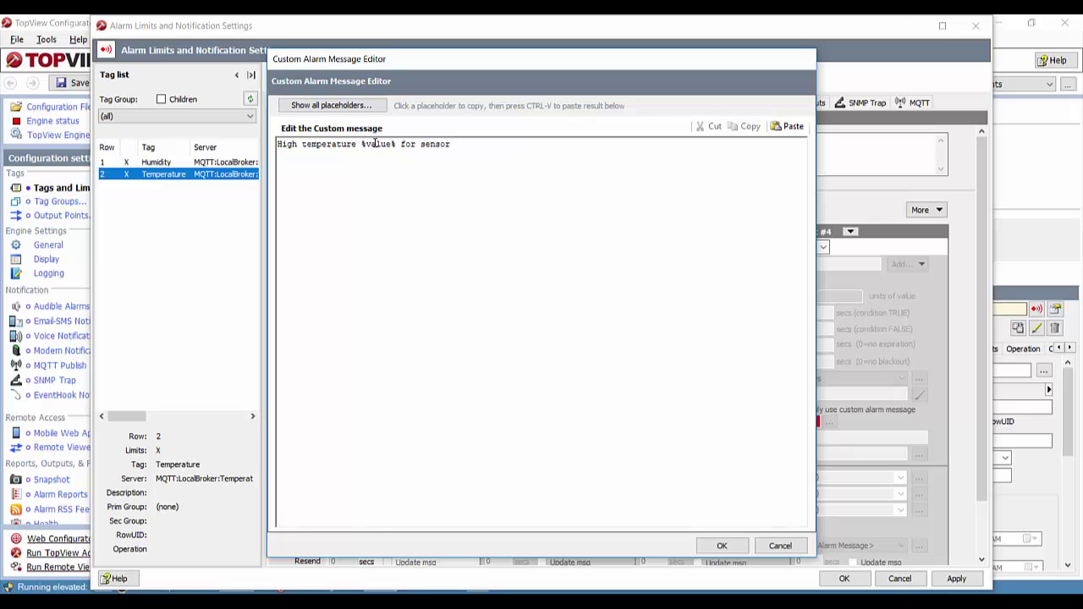
- Insert the {Name of Device} placeholder after 'for sensor' in the message
{"action": "left_click", "coordinate": [316, 110]}
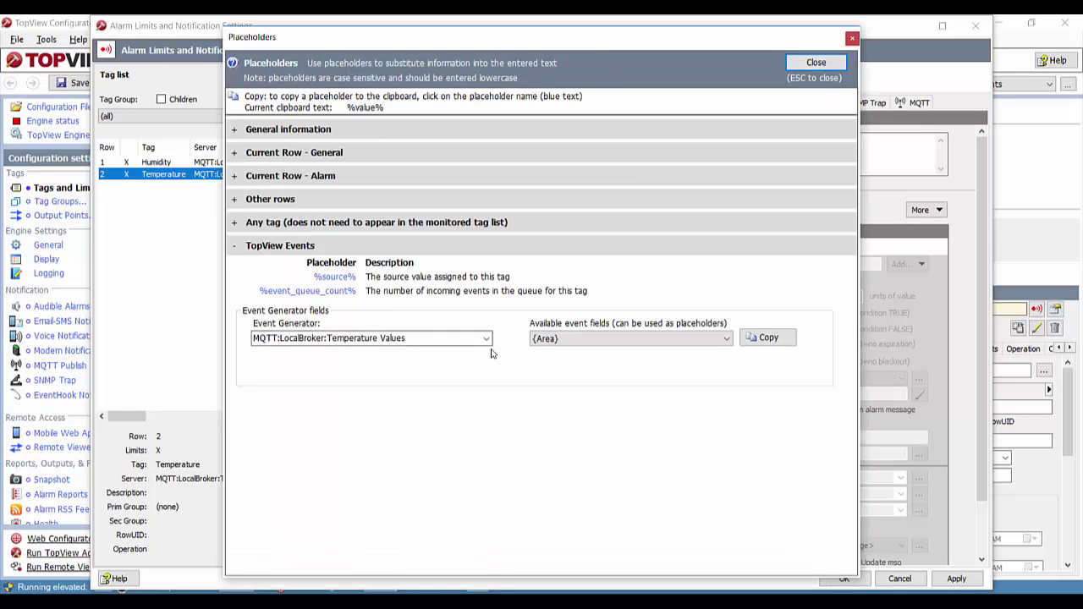
{"action": "left_click", "coordinate": [408, 337]}
{"action": "left_click", "coordinate": [487, 339]}
{"action": "left_click", "coordinate": [631, 347]}
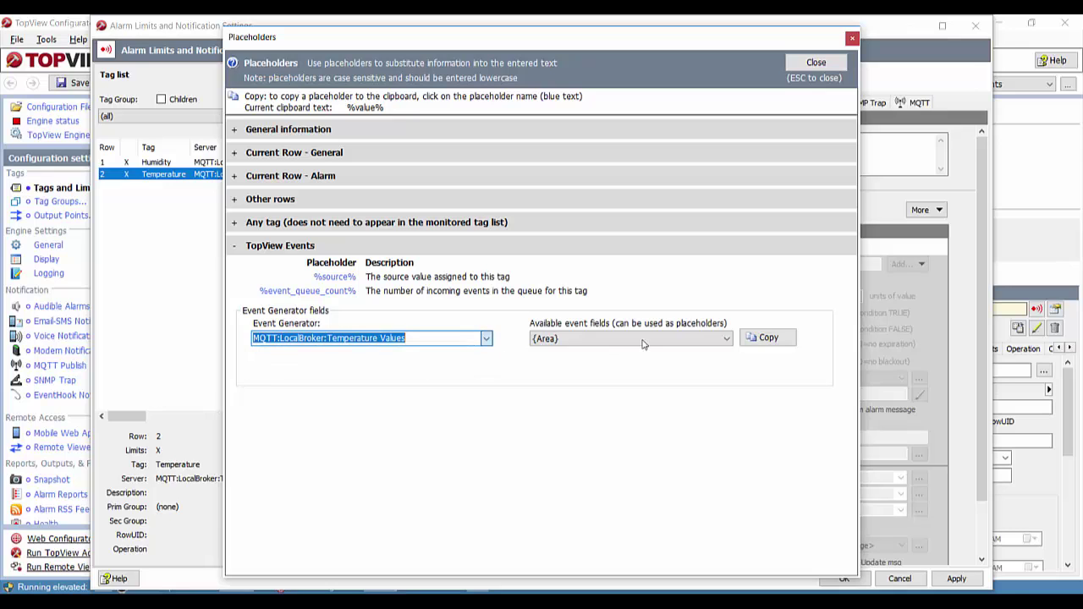
{"action": "left_click", "coordinate": [645, 343]}
{"action": "left_click", "coordinate": [587, 383]}
{"action": "left_click", "coordinate": [767, 338]}
{"action": "left_click", "coordinate": [816, 62]}
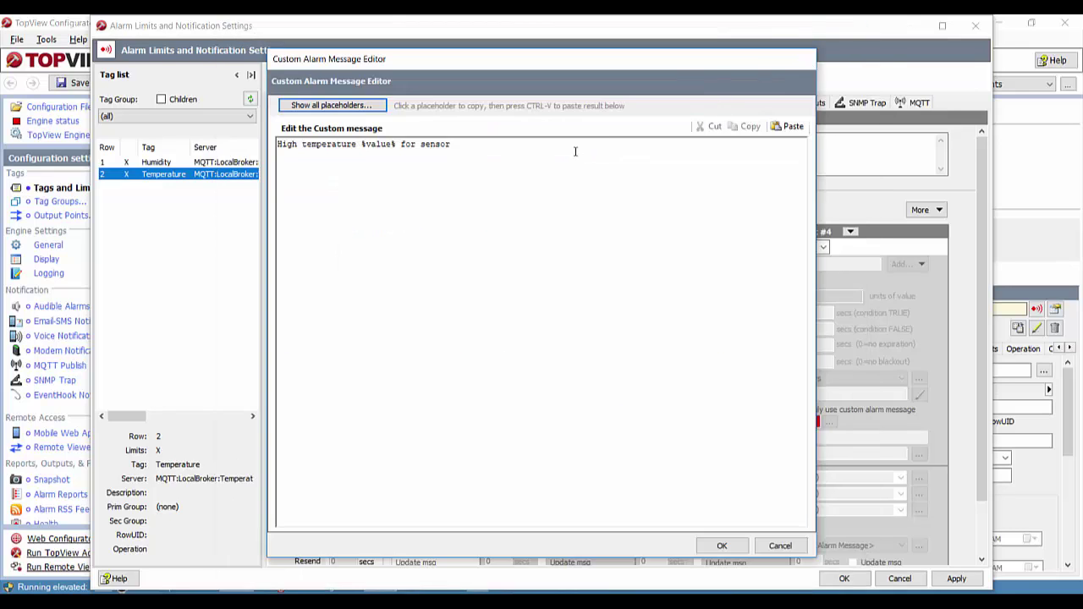
{"action": "key", "text": "ctrl+v"}
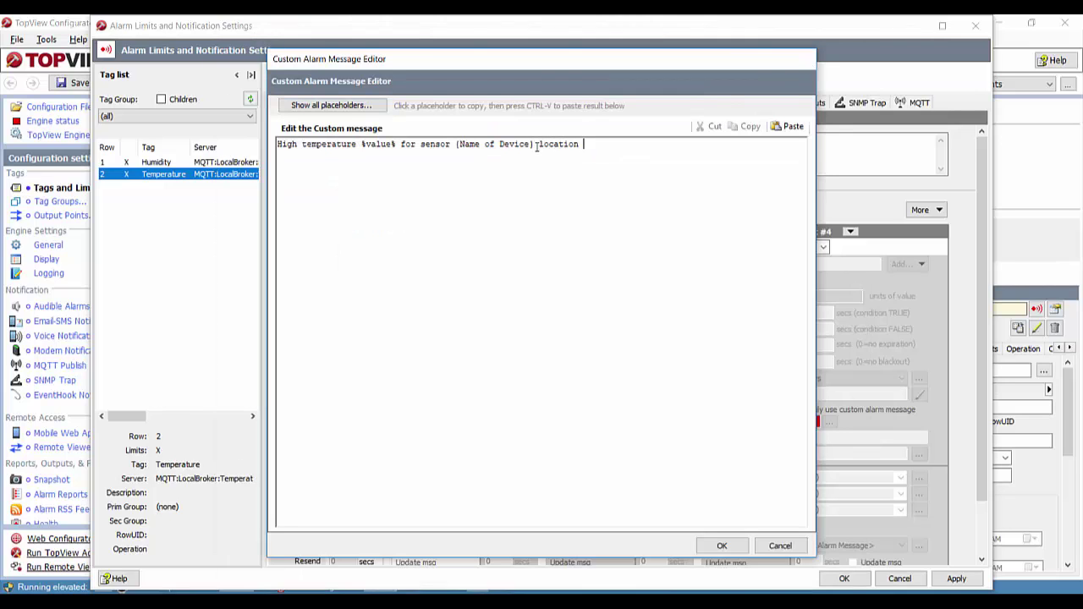
- Insert the {Area} placeholder after 'location' and accept the custom message
{"action": "left_click", "coordinate": [331, 105]}
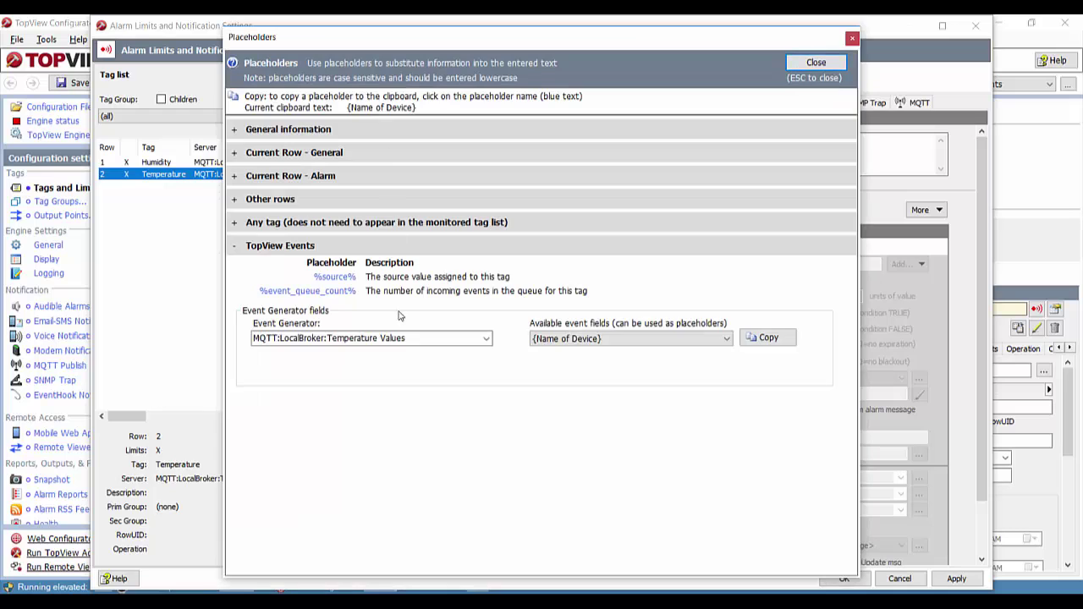
{"action": "left_click", "coordinate": [616, 339]}
{"action": "left_click", "coordinate": [546, 349]}
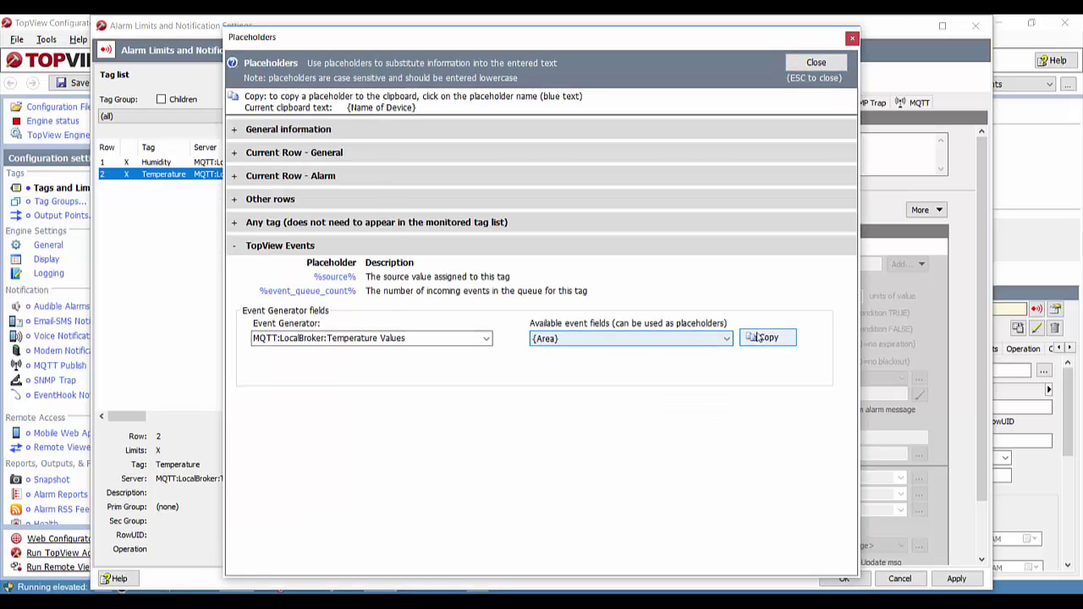
{"action": "left_click", "coordinate": [769, 338]}
{"action": "left_click", "coordinate": [816, 63]}
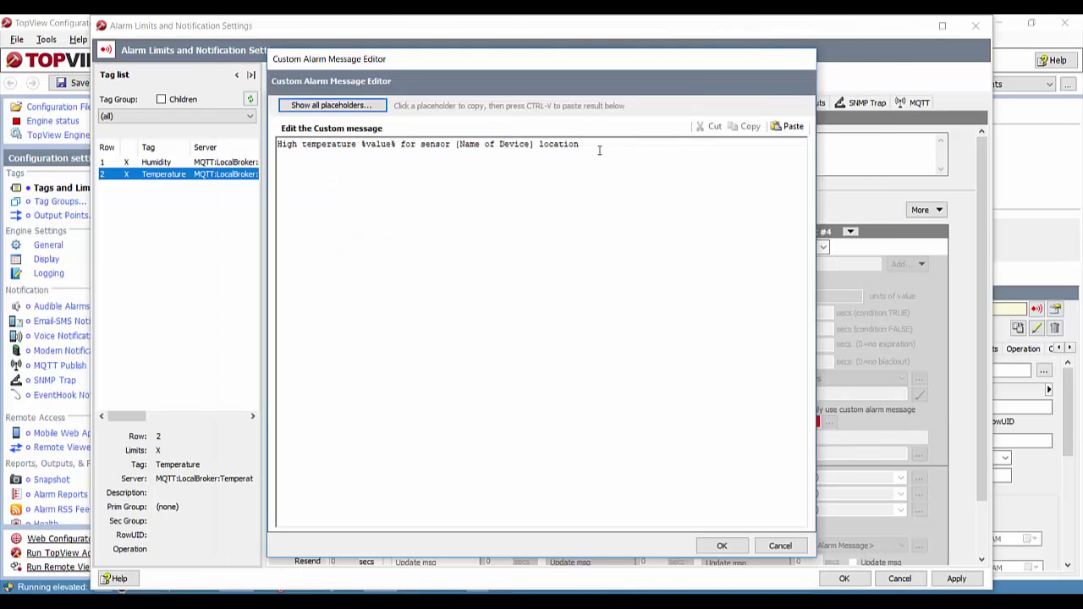
{"action": "key", "text": "ctrl+v"}
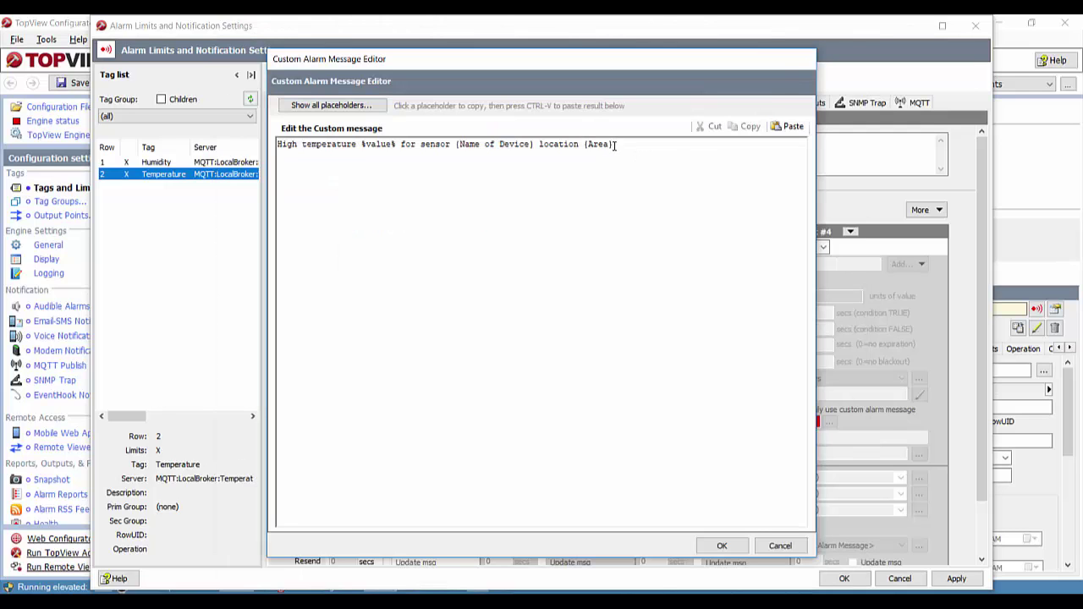
{"action": "left_click", "coordinate": [722, 546]}
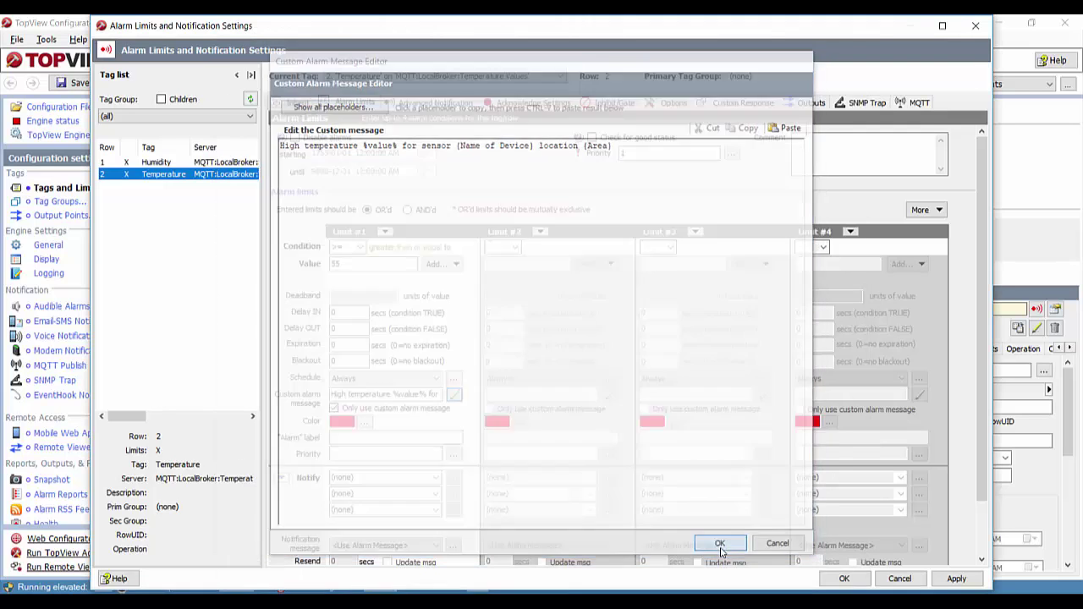
- Apply the Temperature alarm limits, save MyMQTT.cfg and launch the alarm engine
{"action": "left_click", "coordinate": [845, 578]}
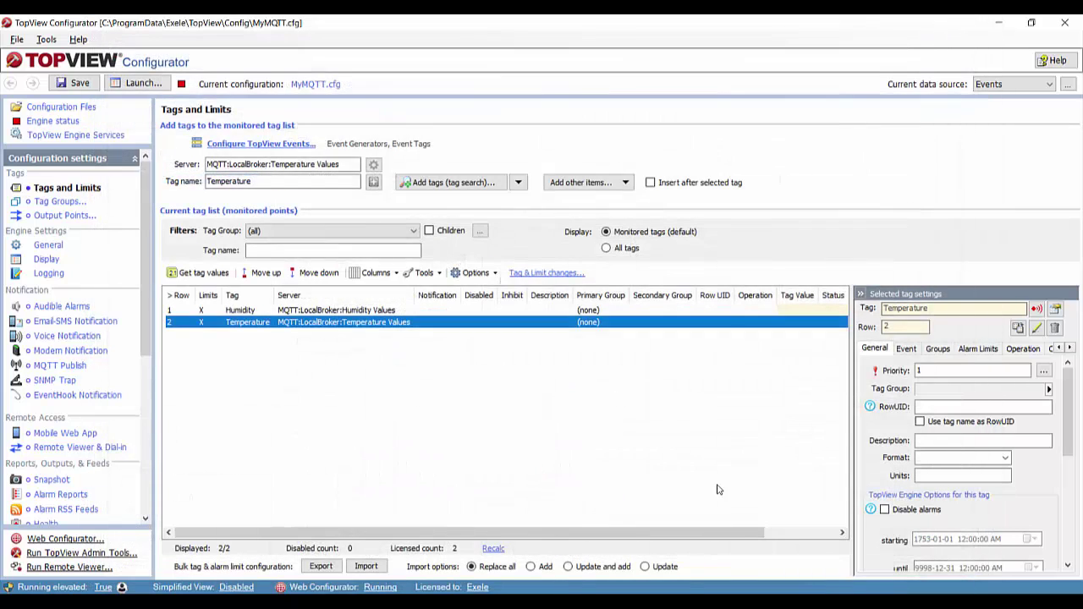
{"action": "left_click", "coordinate": [80, 86]}
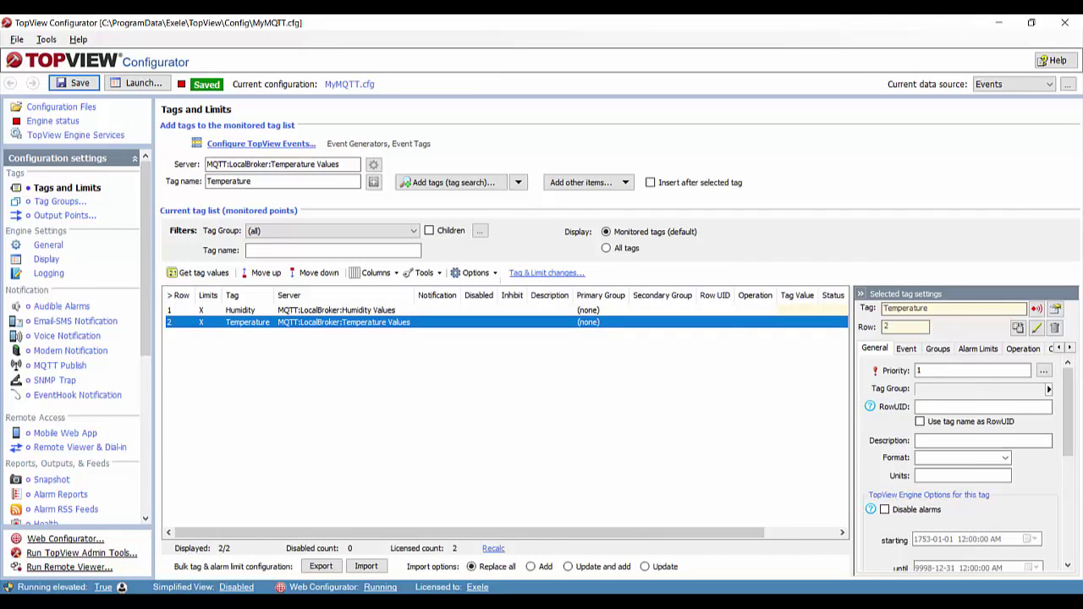
{"action": "left_click", "coordinate": [955, 473]}
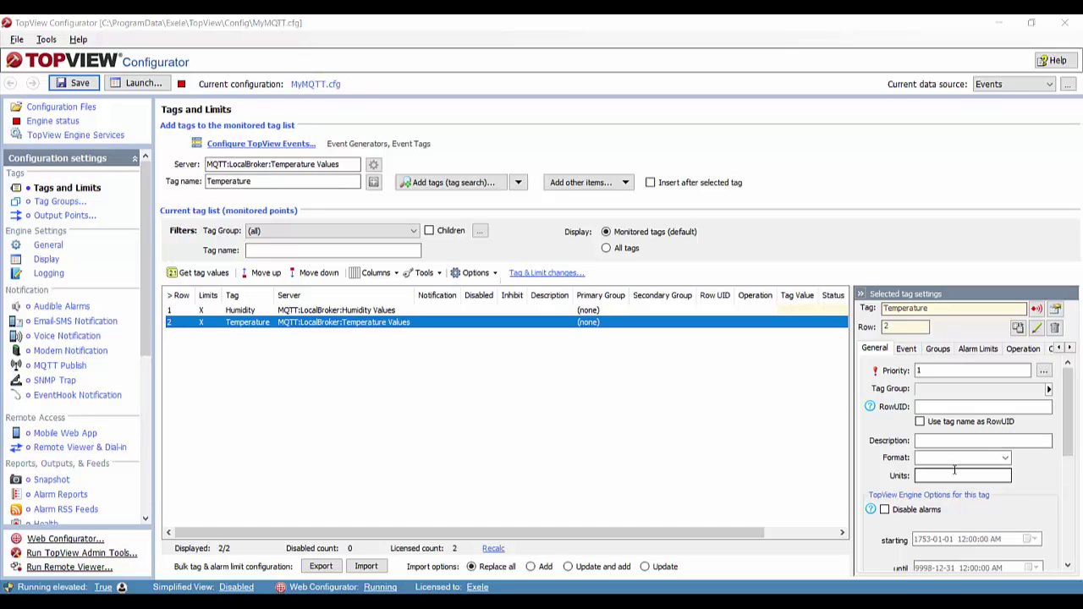
{"action": "left_click", "coordinate": [76, 86]}
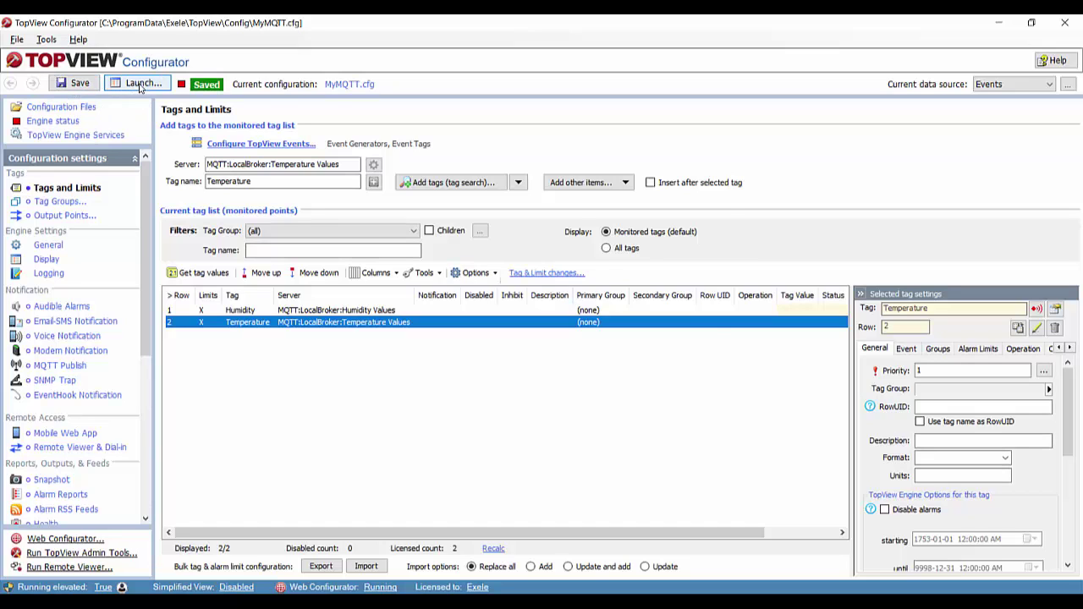
{"action": "left_click", "coordinate": [139, 84]}
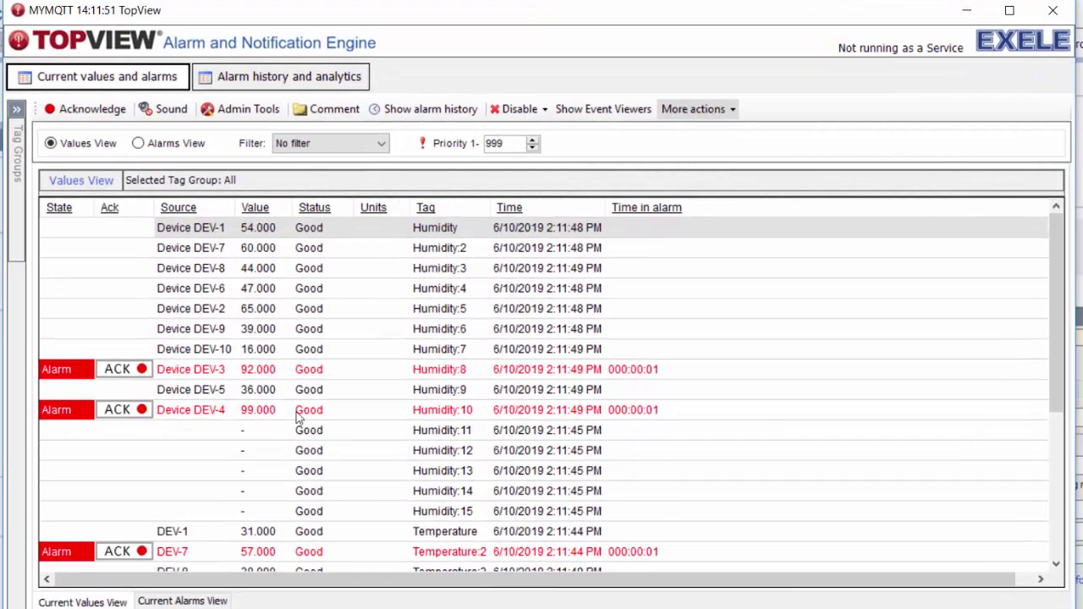
- Switch to Alarms View and filter to Alarm or Unack, revealing DEV-7's 57.000 high-temperature alarm
{"action": "scroll", "coordinate": [313, 423], "scroll_direction": "down", "scroll_amount": 5}
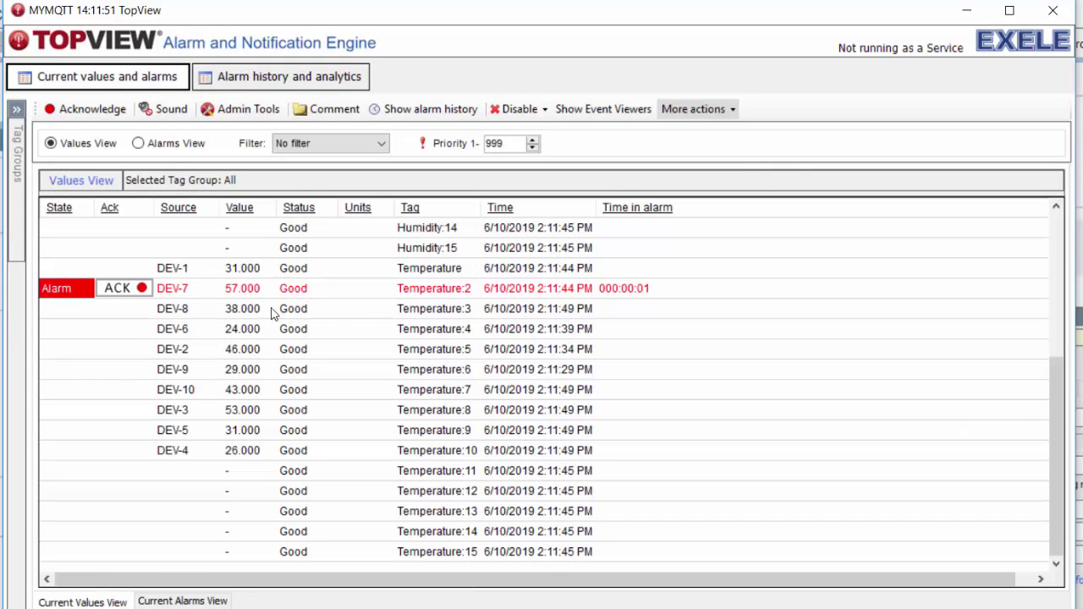
{"action": "left_click", "coordinate": [161, 148]}
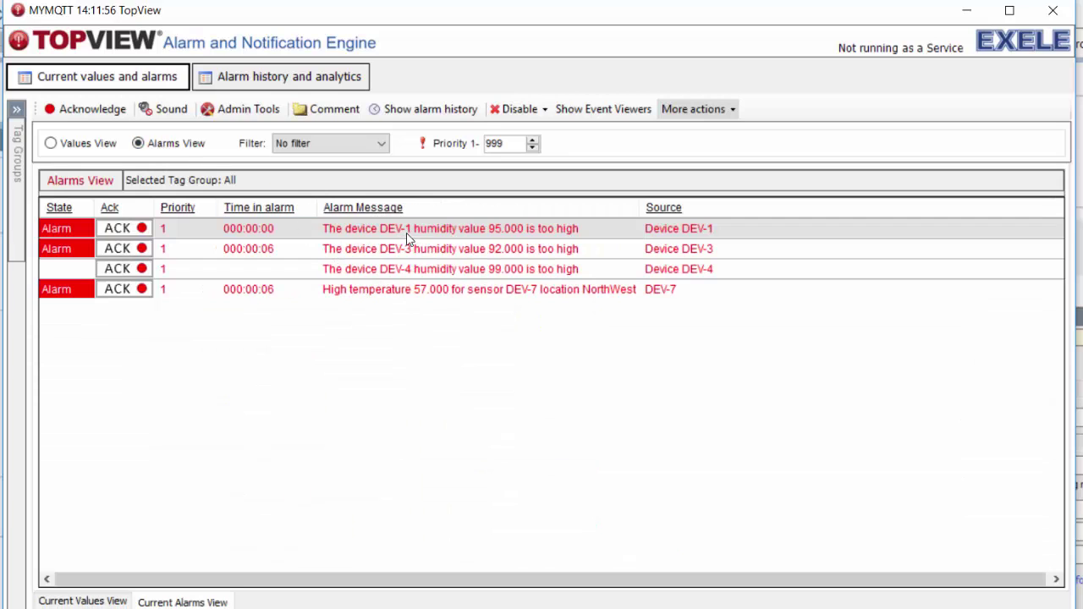
{"action": "mouse_move", "coordinate": [405, 299]}
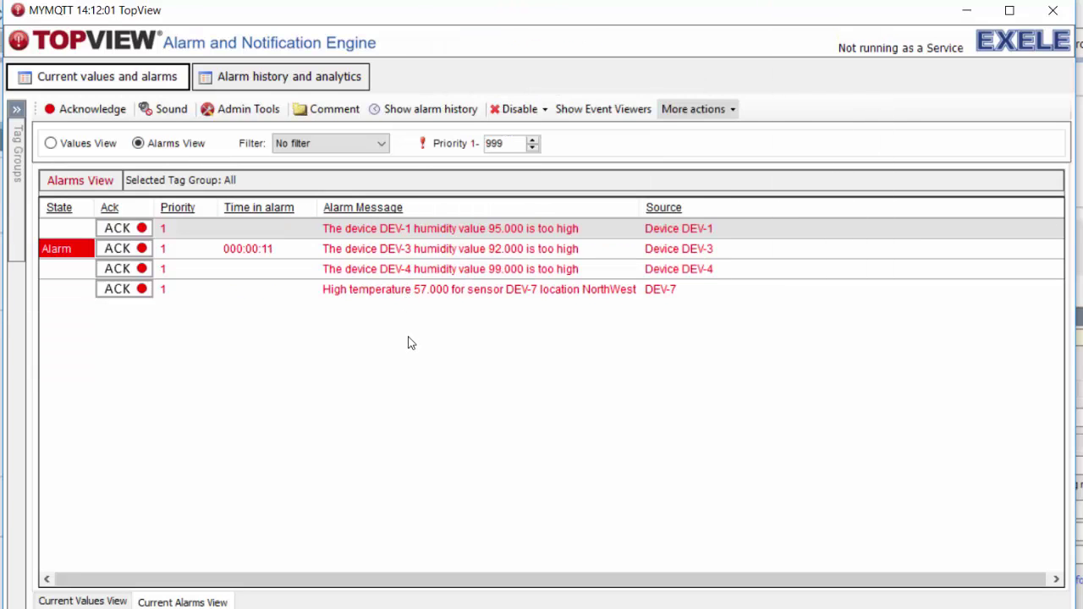
{"action": "left_click", "coordinate": [319, 146]}
{"action": "left_click", "coordinate": [312, 172]}
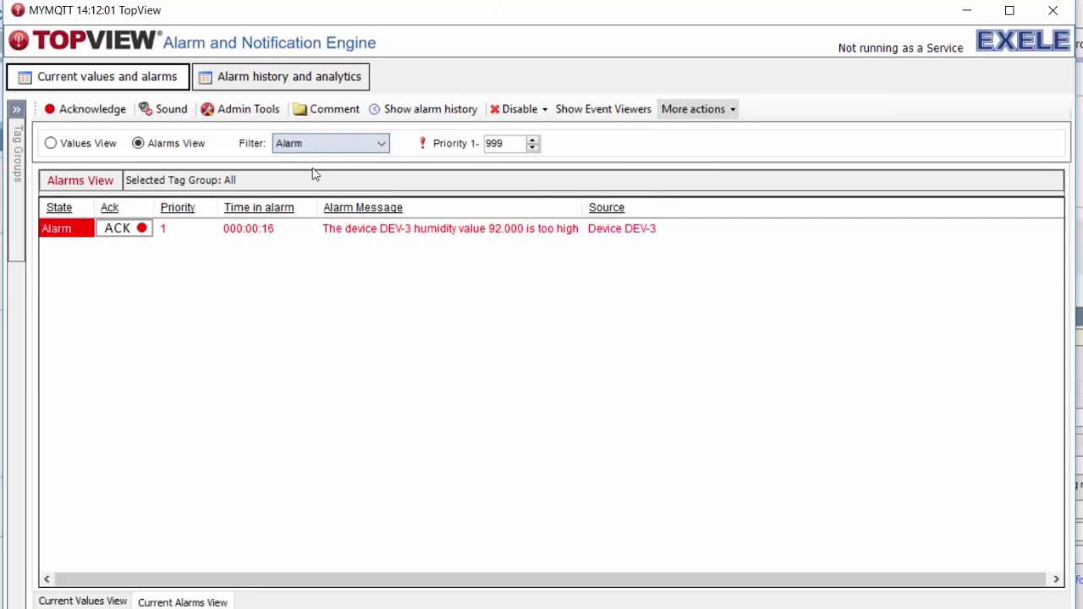
{"action": "mouse_move", "coordinate": [375, 239]}
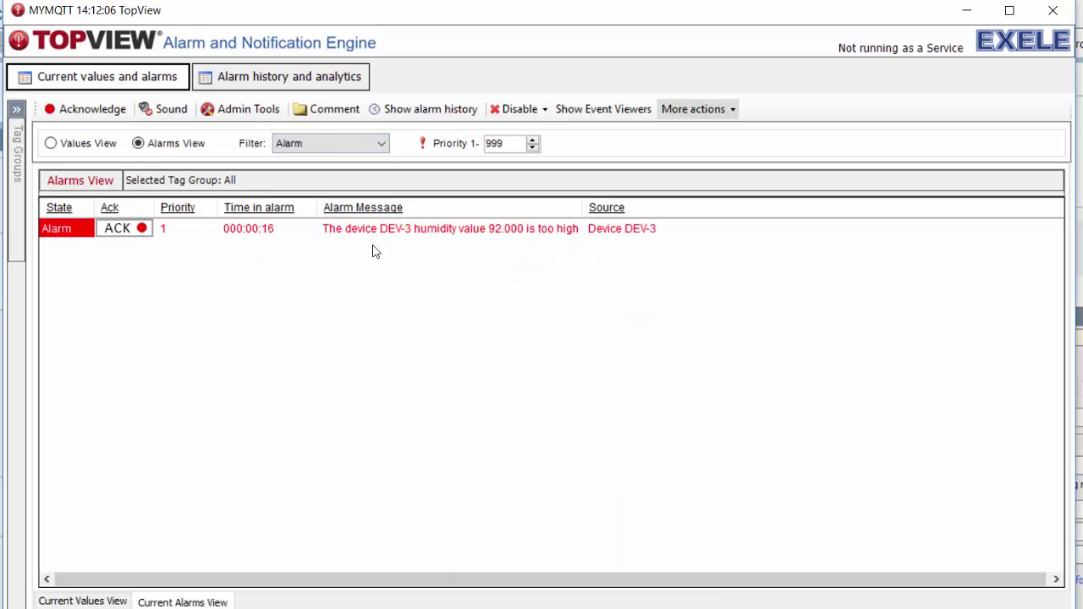
{"action": "left_click", "coordinate": [318, 148]}
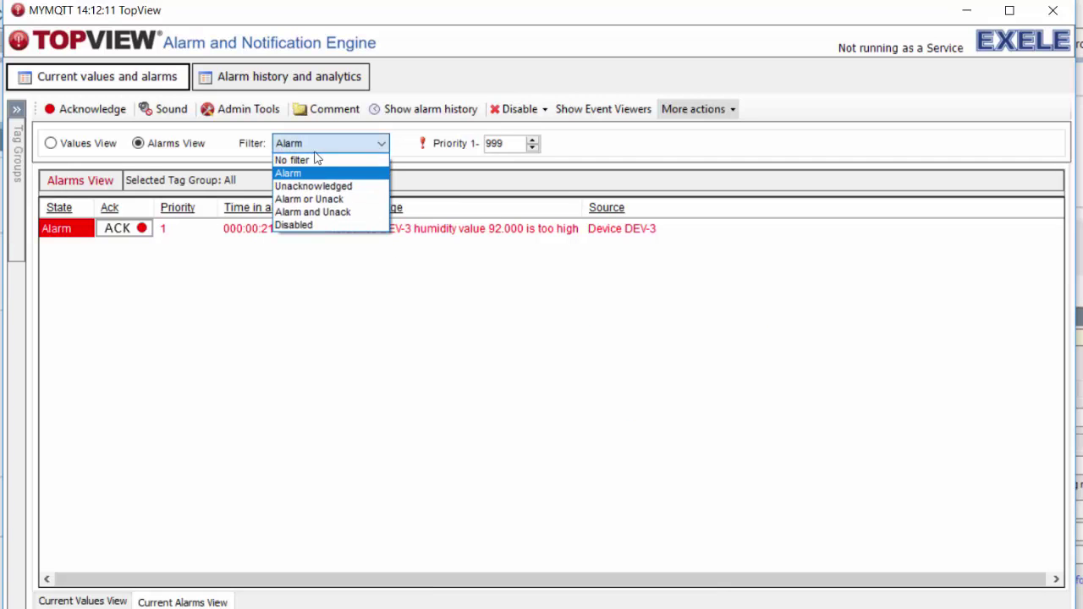
{"action": "left_click", "coordinate": [313, 200]}
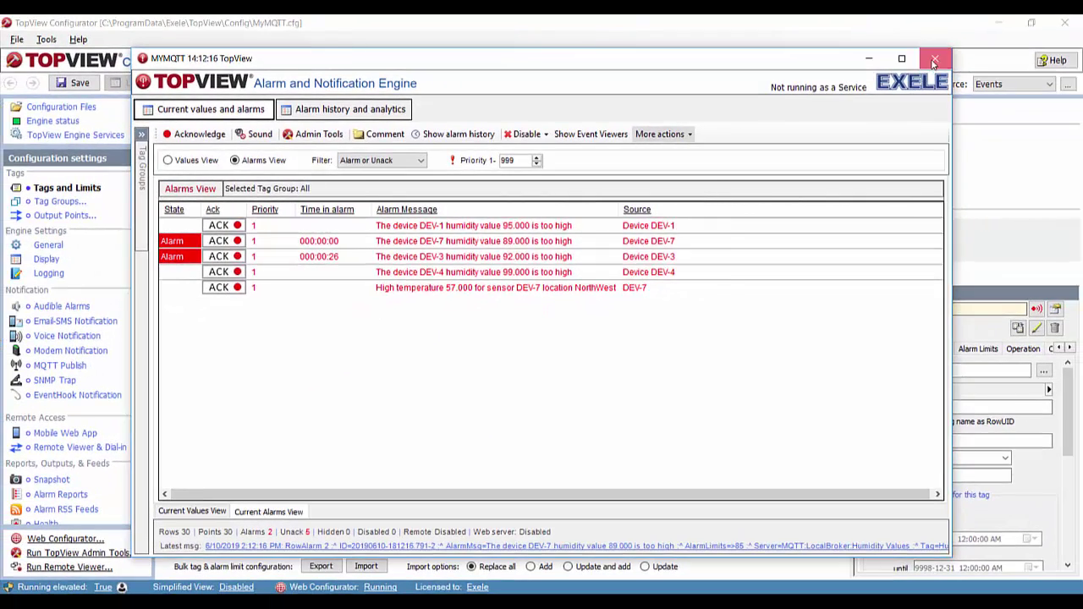
- Stop the alarm engine and enable Email-SMS Notification for MyMQTT.cfg
{"action": "left_click", "coordinate": [1013, 26]}
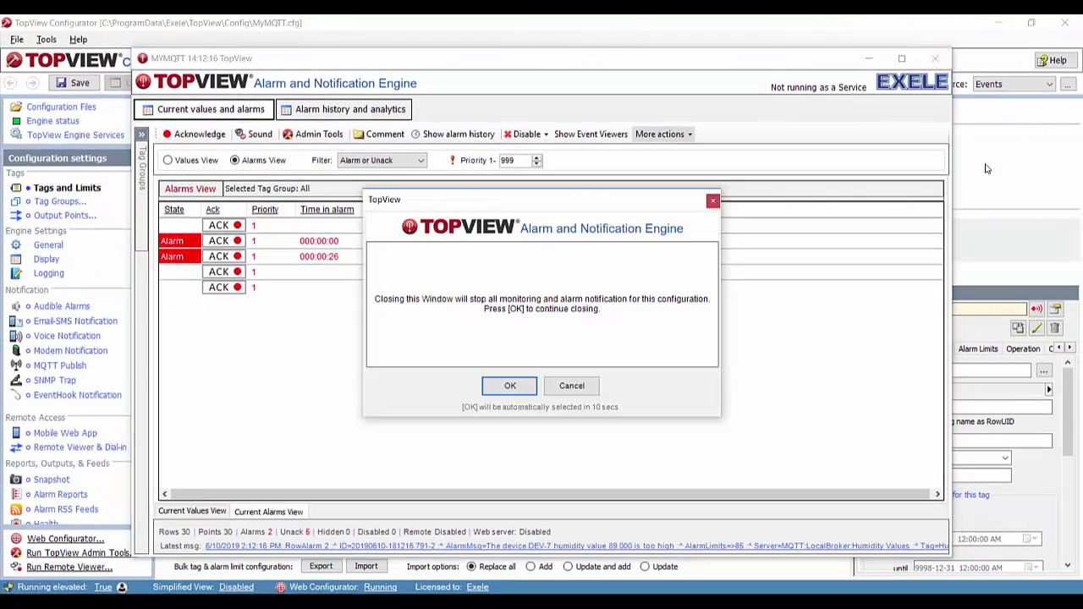
{"action": "left_click", "coordinate": [507, 386]}
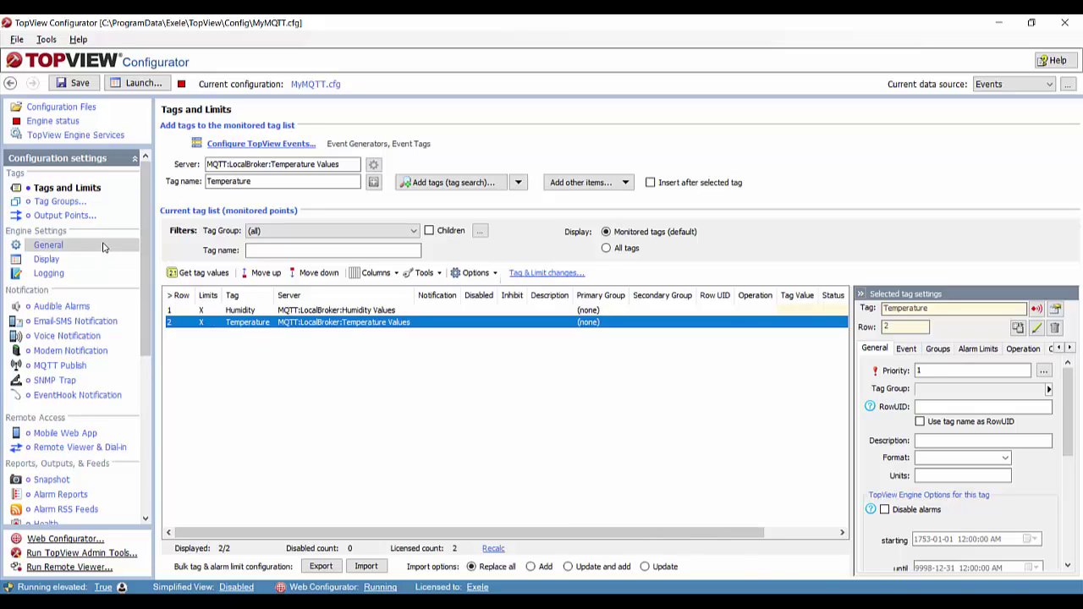
{"action": "left_click", "coordinate": [78, 321]}
{"action": "left_click", "coordinate": [245, 166]}
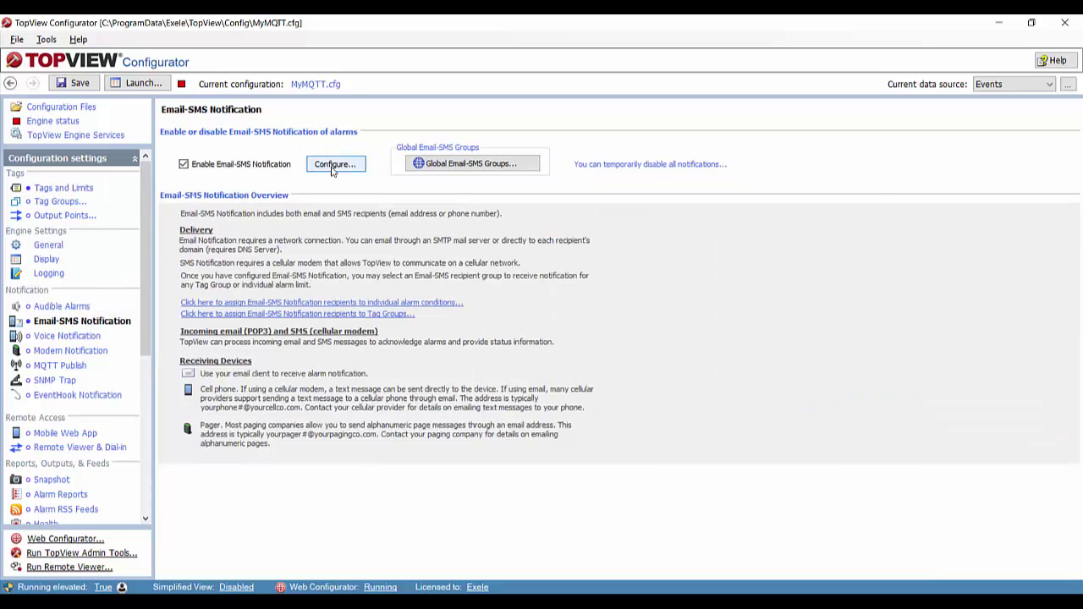
- Open the outgoing email settings and switch to the global SMTP delivery settings
{"action": "left_click", "coordinate": [333, 167]}
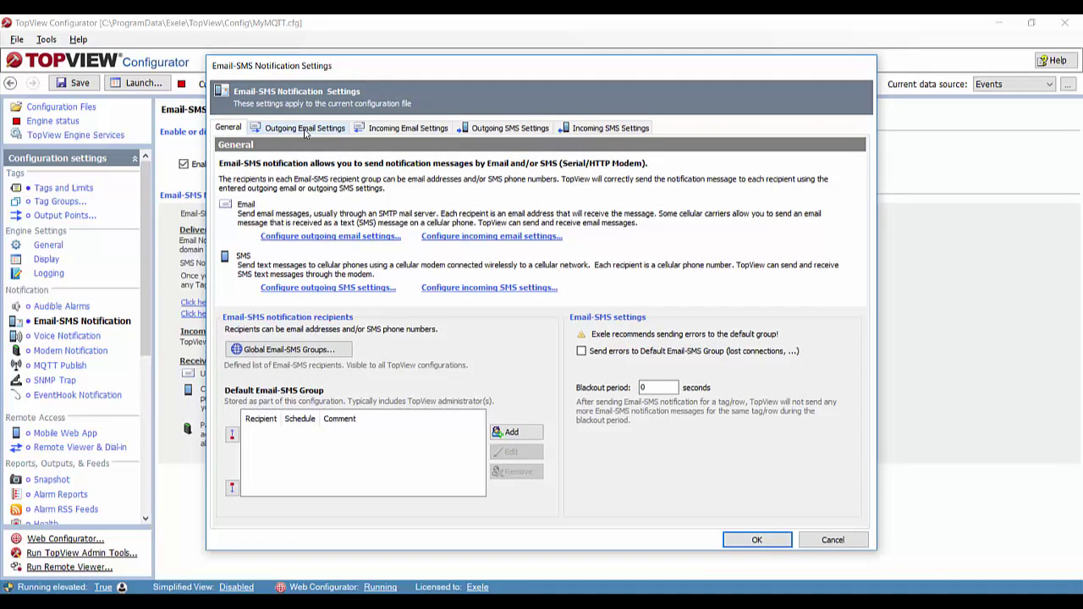
{"action": "left_click", "coordinate": [305, 129]}
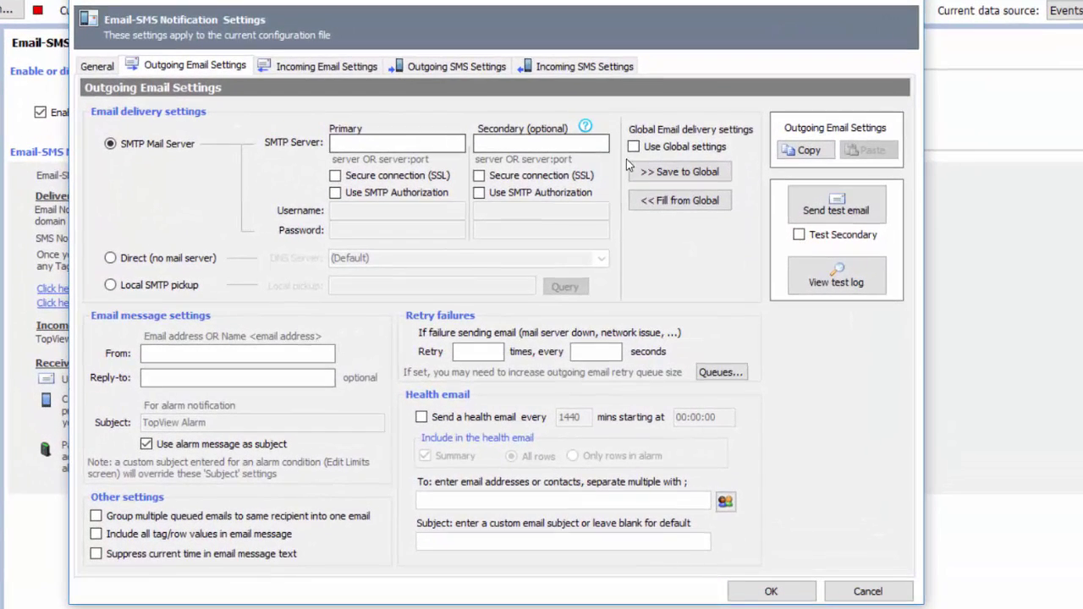
{"action": "left_click", "coordinate": [634, 148]}
{"action": "left_click", "coordinate": [191, 350]}
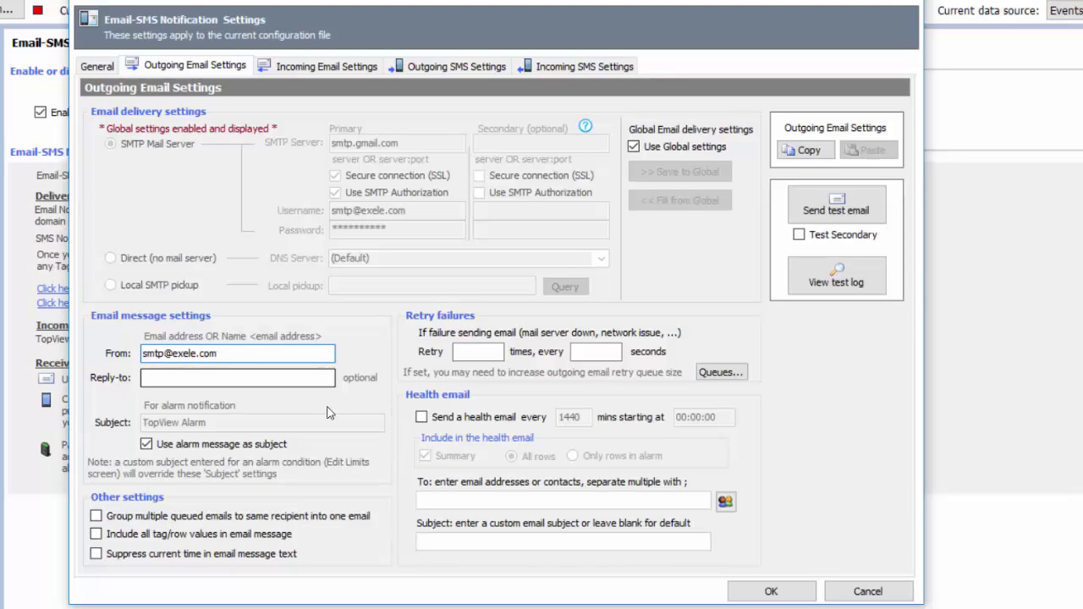
- Send a test email via smtp.gmail.com to the recipient address and confirm it succeeded
{"action": "left_click", "coordinate": [861, 214]}
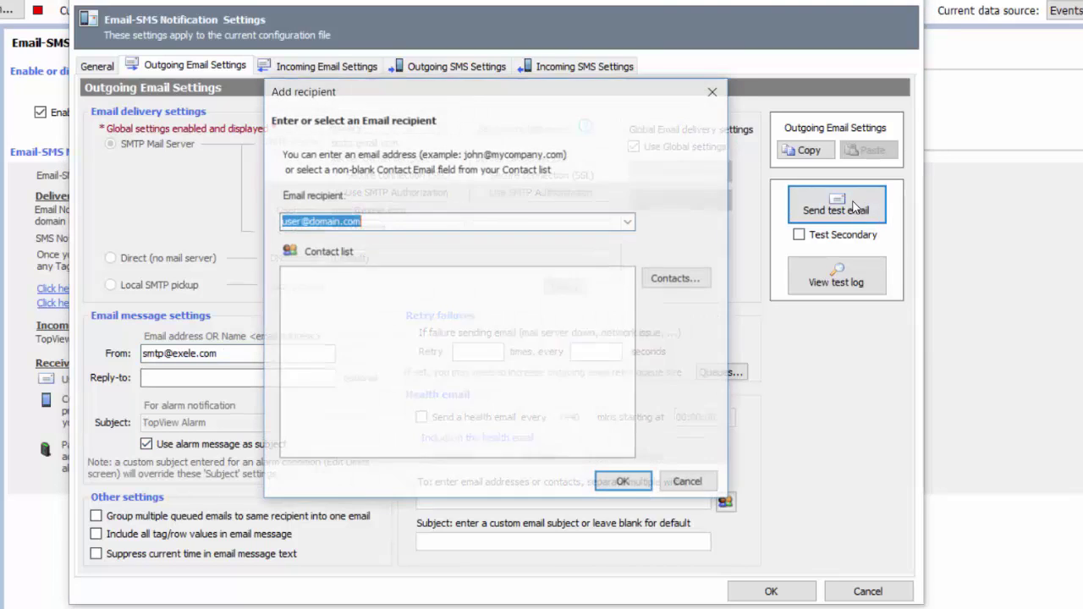
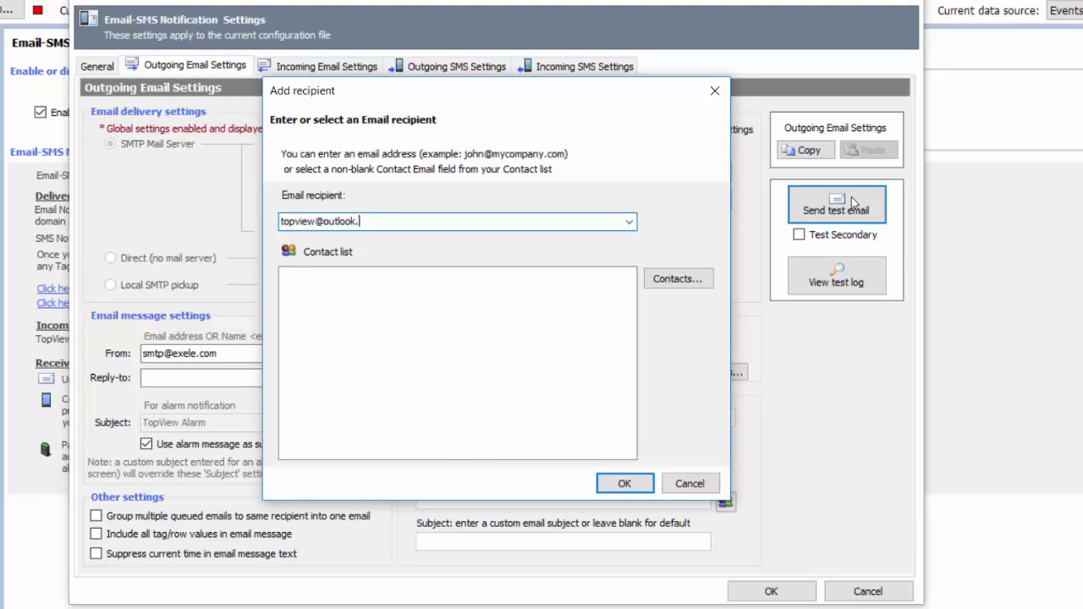
{"action": "left_click", "coordinate": [626, 485]}
{"action": "left_click", "coordinate": [510, 398]}
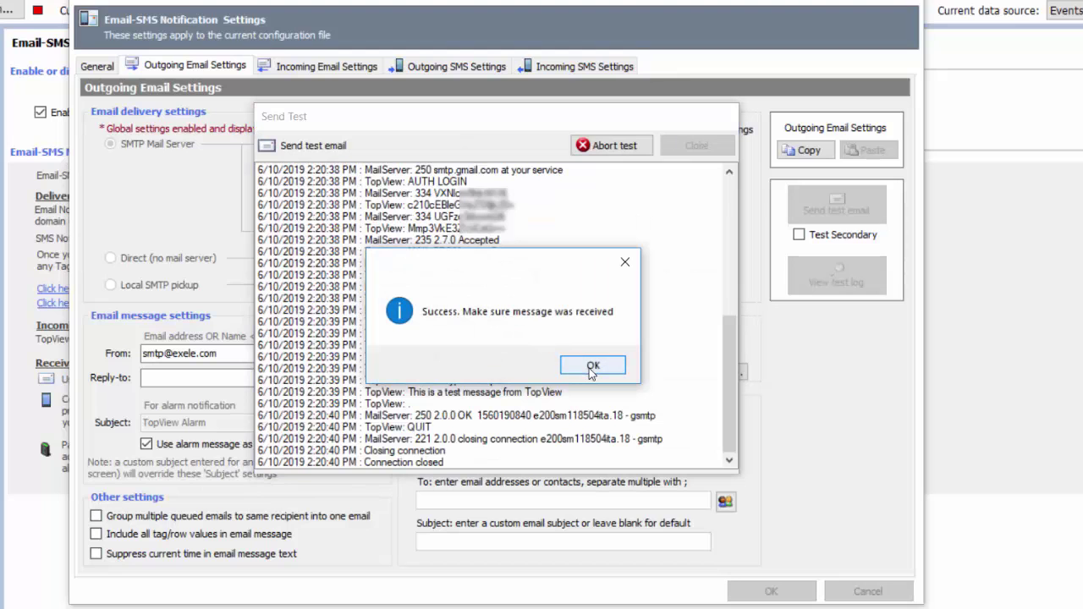
{"action": "left_click", "coordinate": [592, 373]}
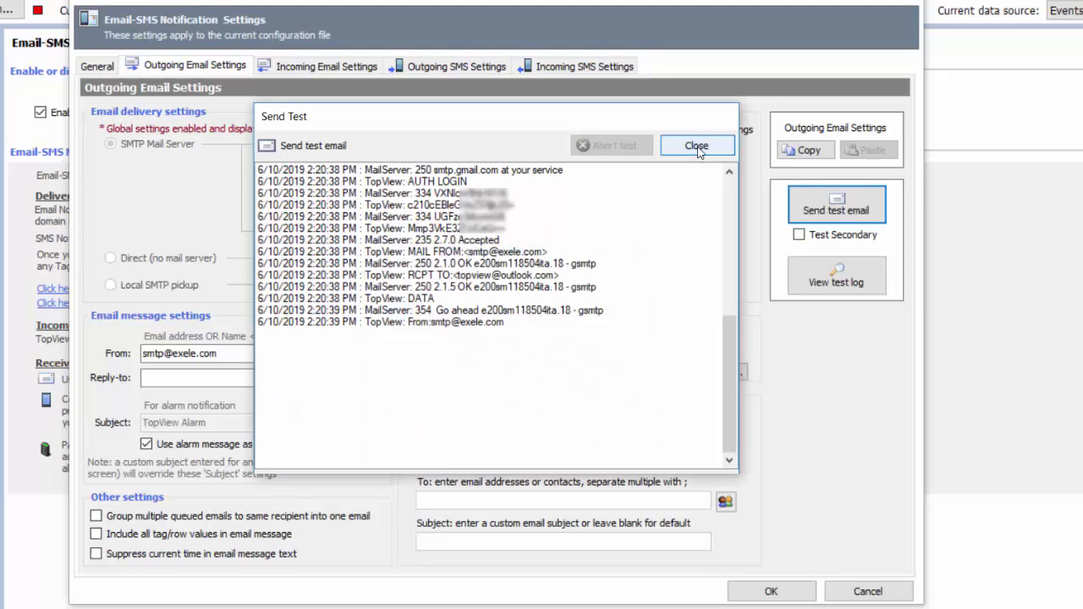
{"action": "left_click", "coordinate": [696, 146]}
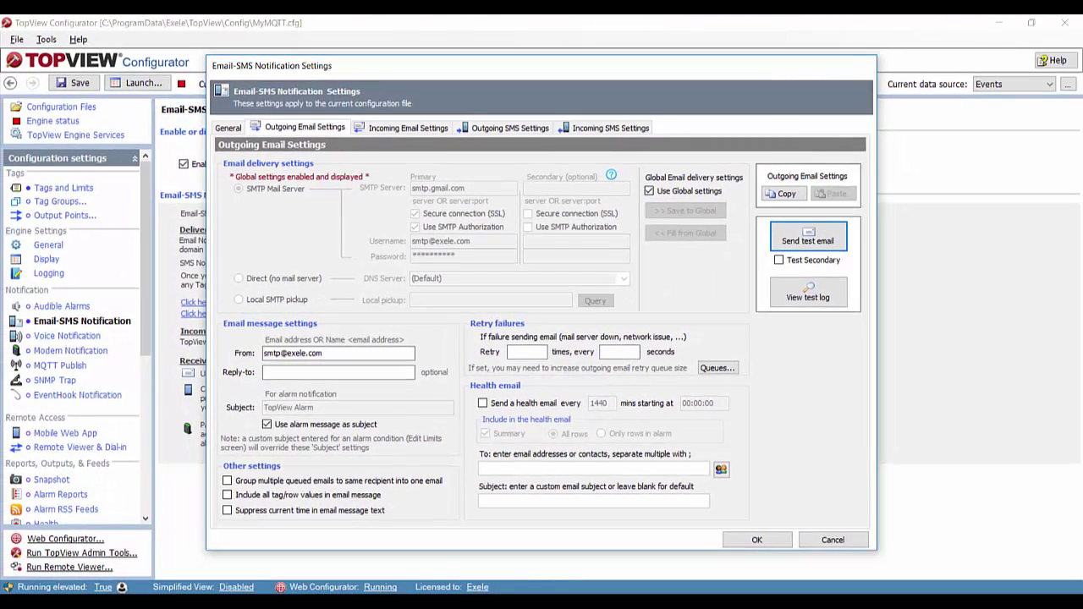
- View the TopView Alarm test email in Outlook, then close the Configurator's notification settings dialog
{"action": "left_click", "coordinate": [366, 550]}
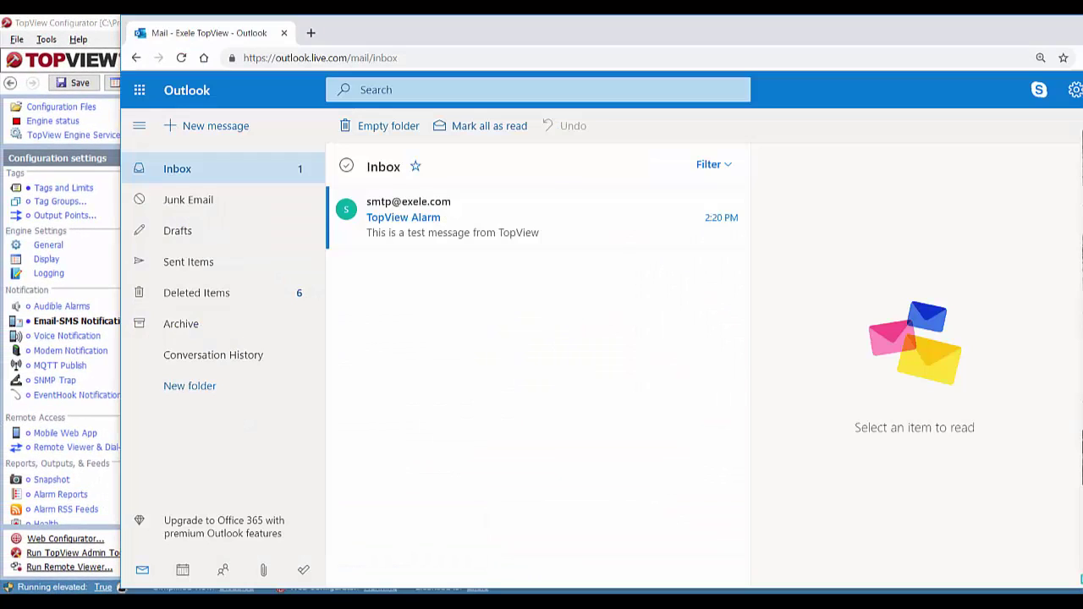
{"action": "left_click", "coordinate": [455, 237]}
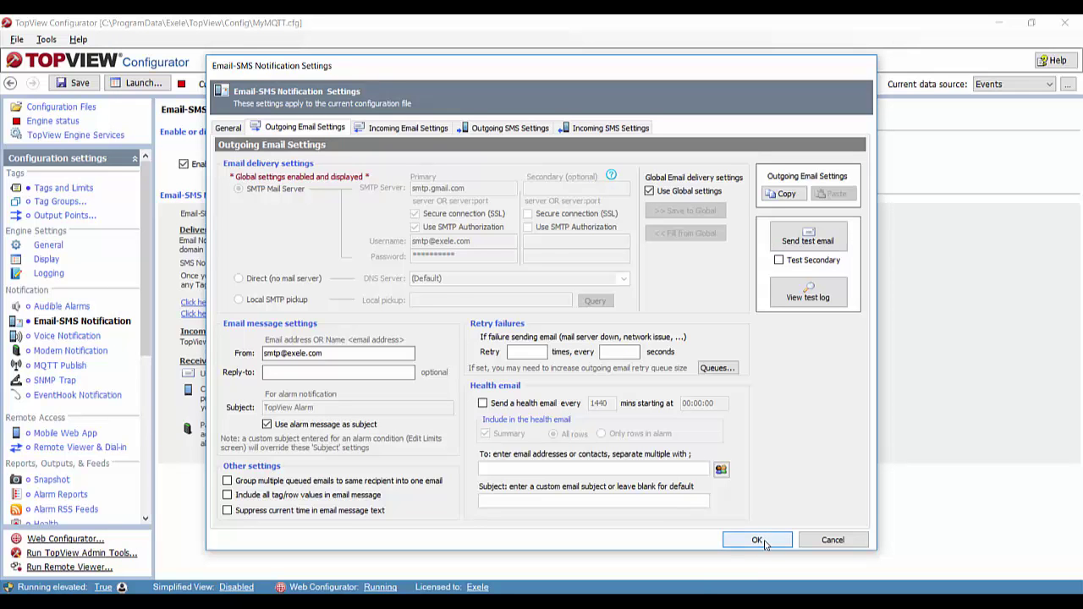
{"action": "left_click", "coordinate": [757, 536]}
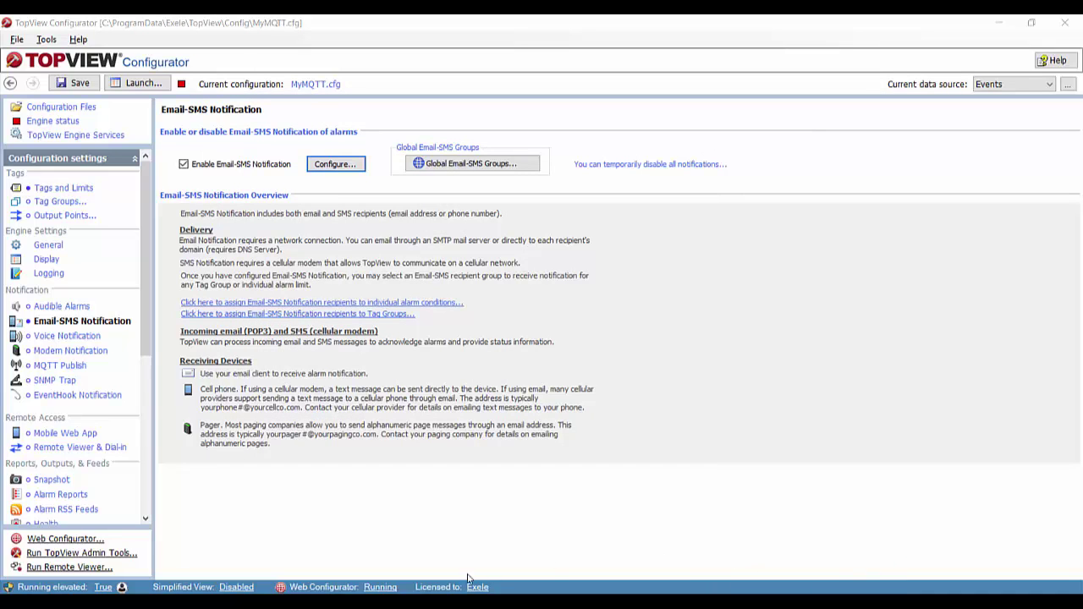
- Create a new global email-SMS recipient group named HumidityAndTempEmailGroup
{"action": "left_click_drag", "start_coordinate": [145, 360], "coordinate": [144, 508]}
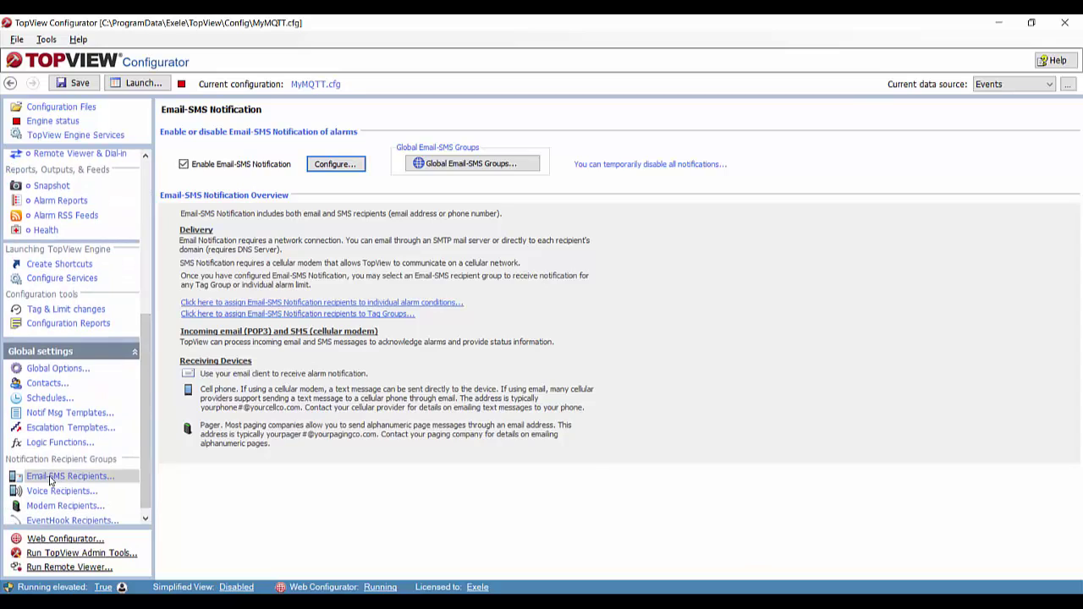
{"action": "left_click", "coordinate": [50, 479]}
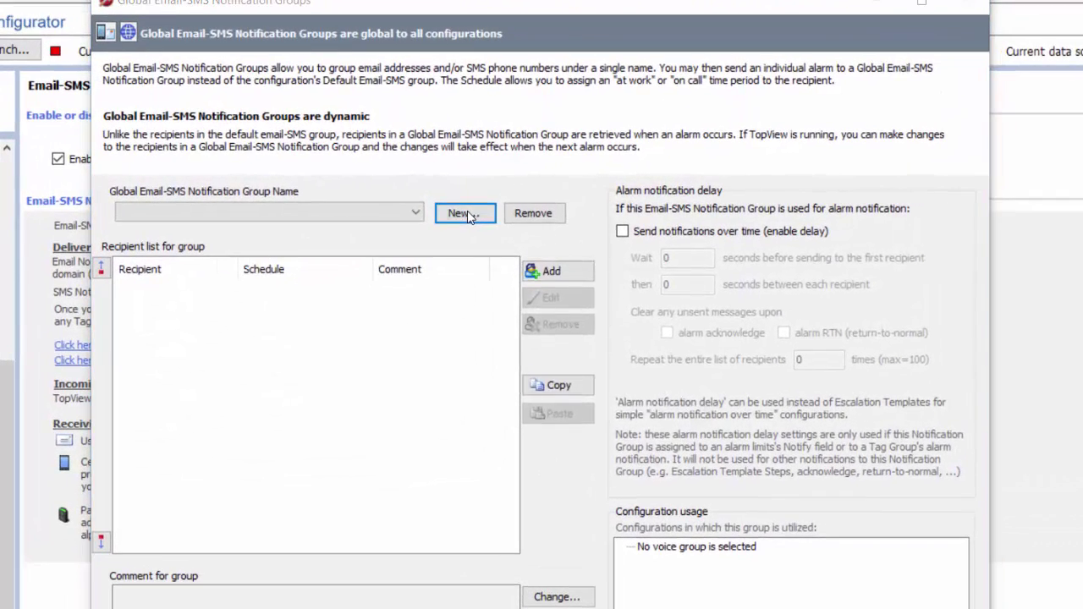
{"action": "left_click", "coordinate": [483, 207]}
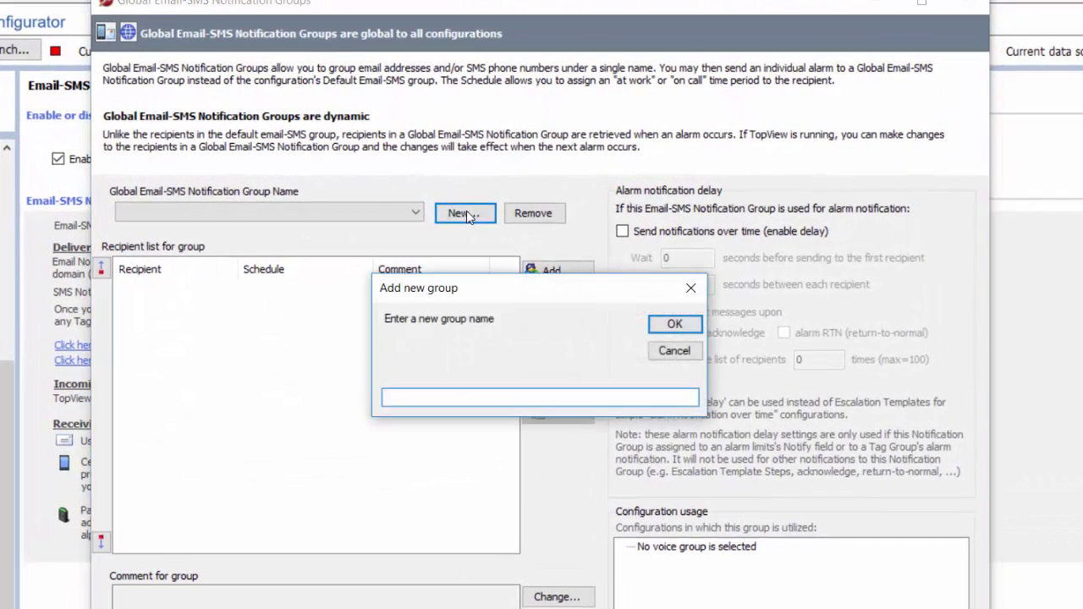
{"action": "type", "text": "HumidityAndTempEmailGroup"}
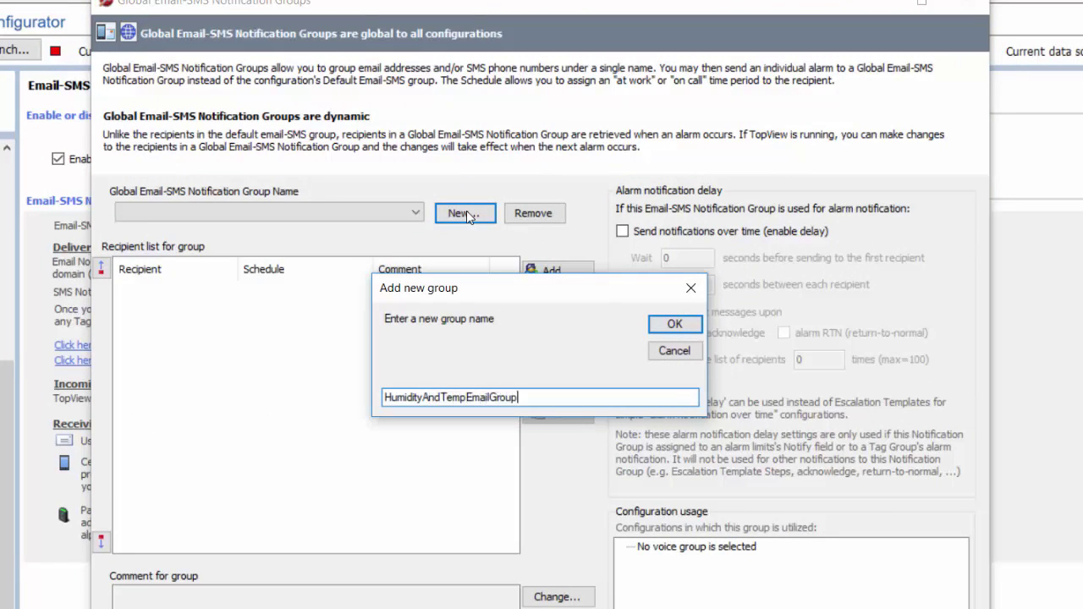
{"action": "key", "text": "Return"}
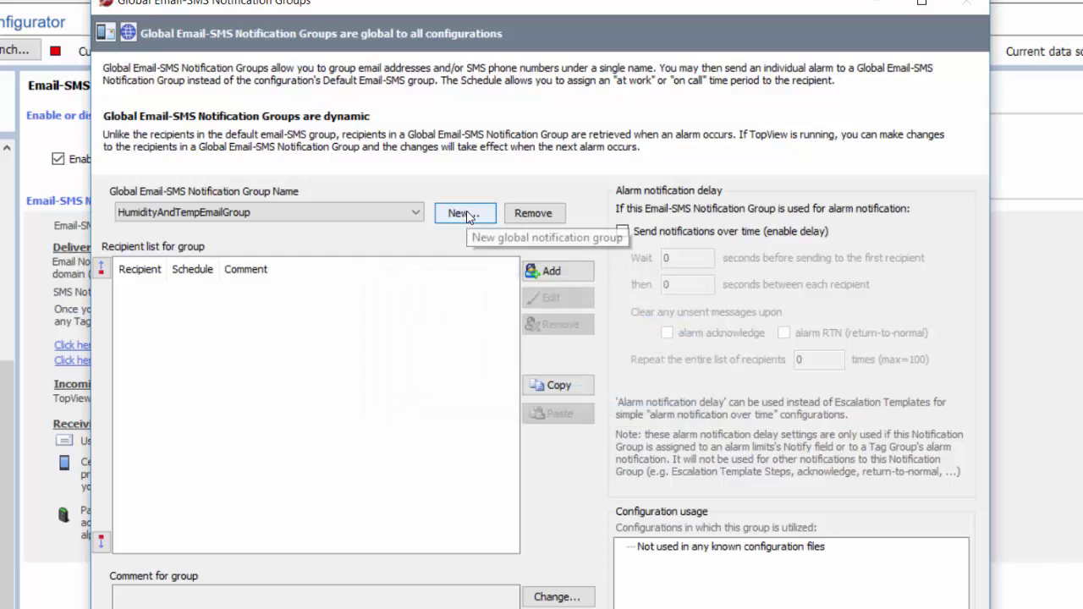
- Add the test Outlook mailbox address as the group's recipient and save the global groups
{"action": "left_click", "coordinate": [567, 275]}
{"action": "key", "text": "Return"}
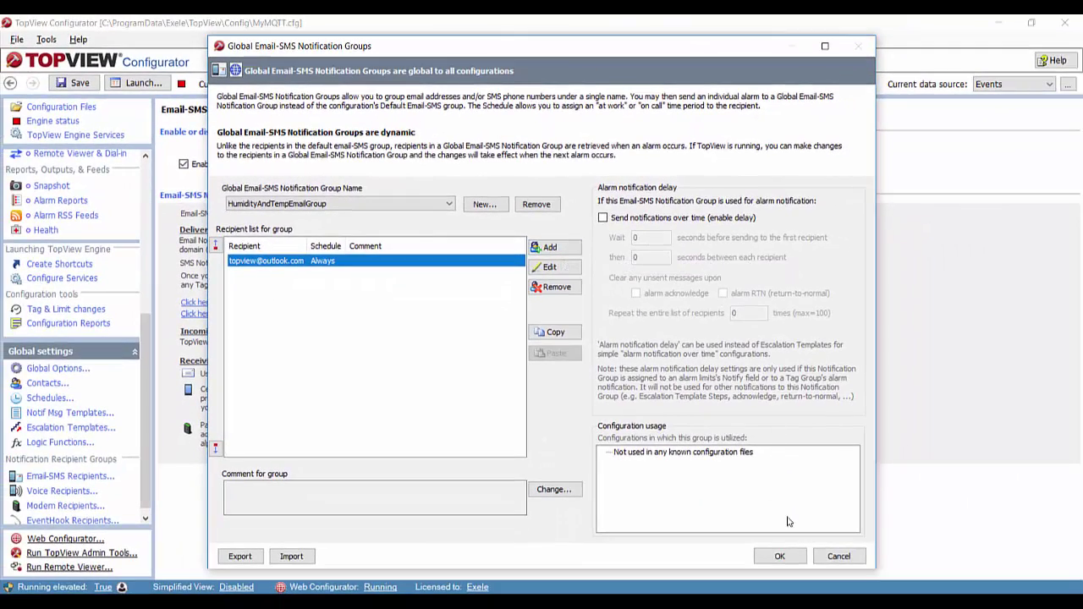
{"action": "left_click", "coordinate": [780, 555]}
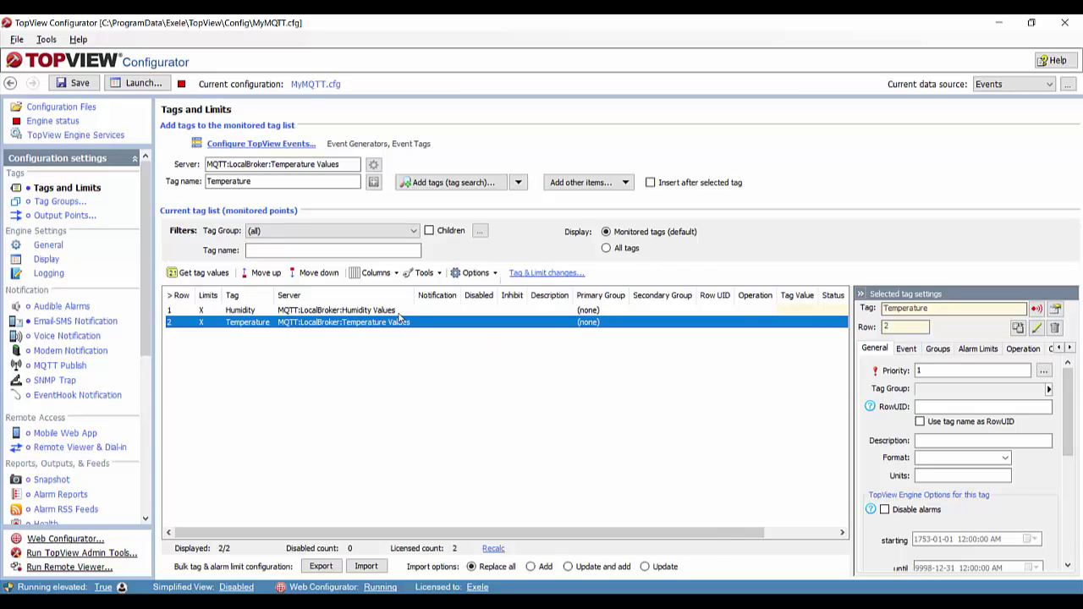
- Make the Humidity tag's Limit #1 notify HumidityAndTempEmailGroup and apply it
{"action": "left_click", "coordinate": [351, 312]}
{"action": "double_click", "coordinate": [351, 312]}
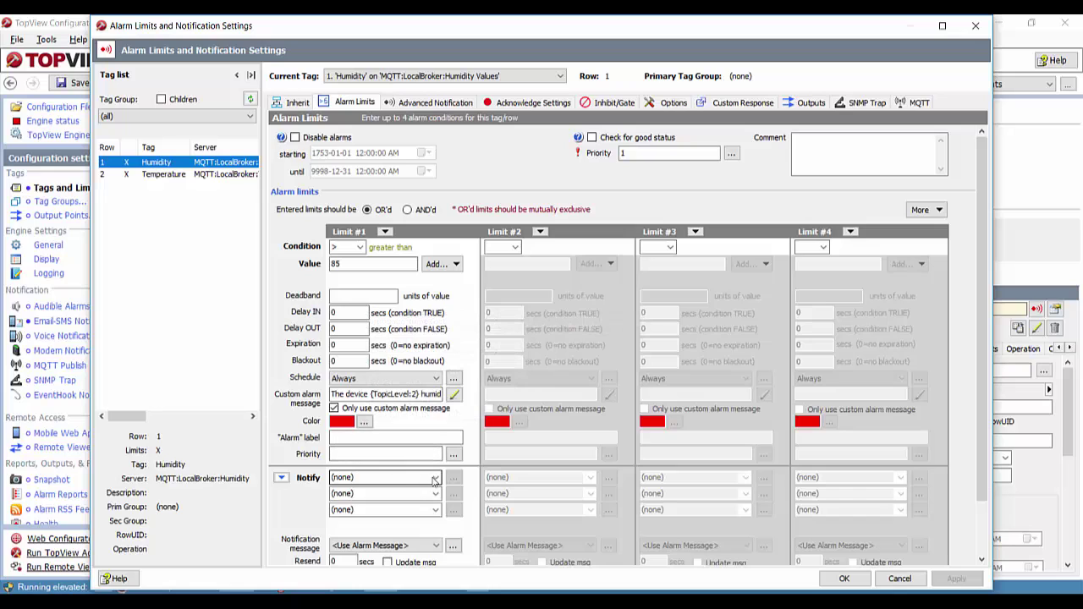
{"action": "left_click", "coordinate": [367, 477]}
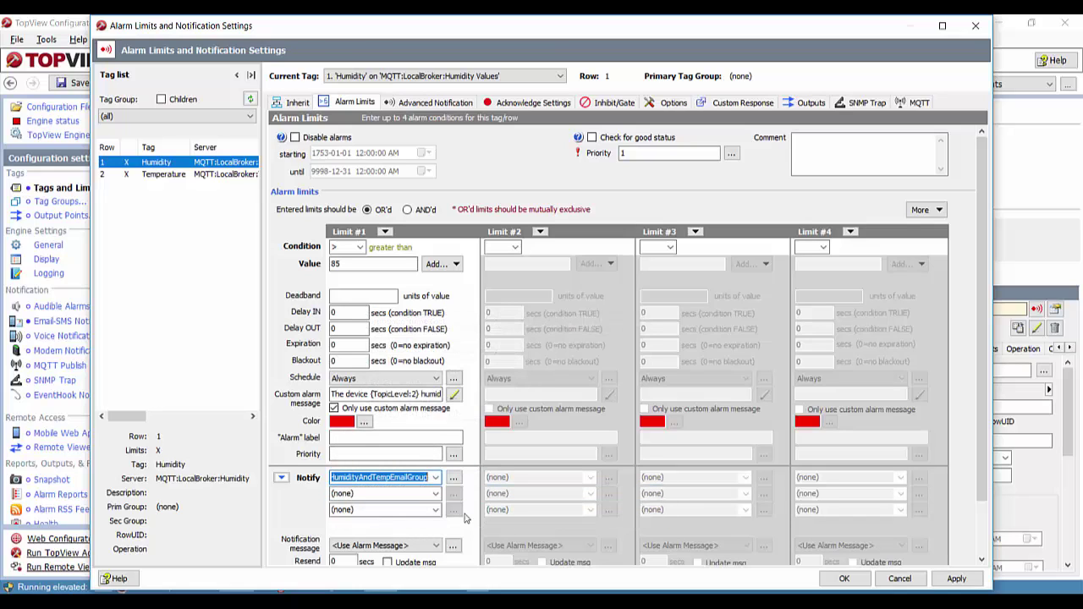
{"action": "left_click", "coordinate": [954, 580]}
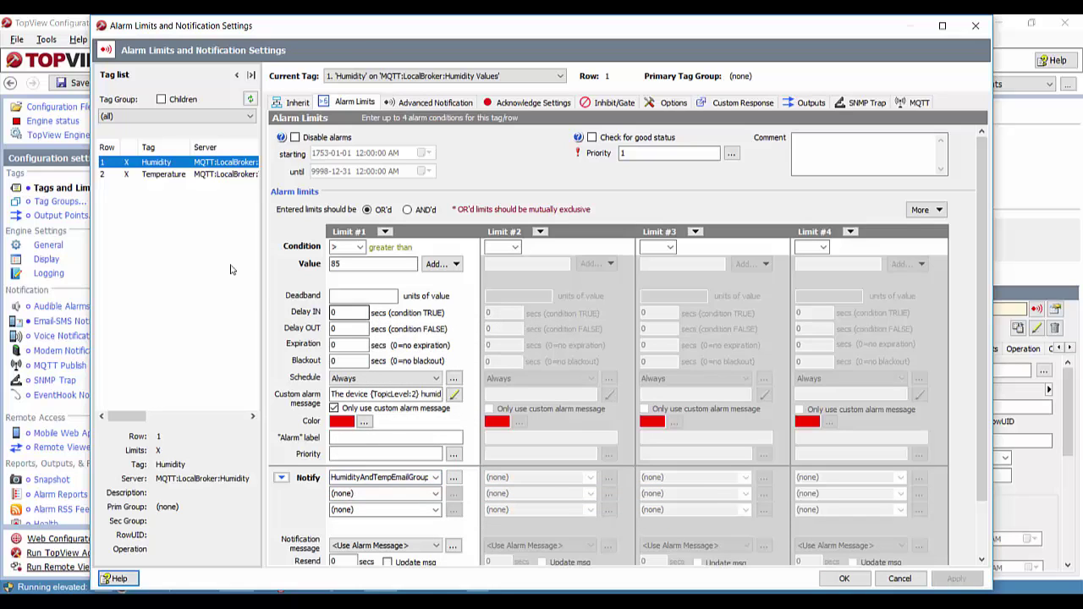
- Make the Temperature tag's Limit #1 notify HumidityAndTempEmailGroup, apply, and confirm the limit changes
{"action": "left_click", "coordinate": [165, 176]}
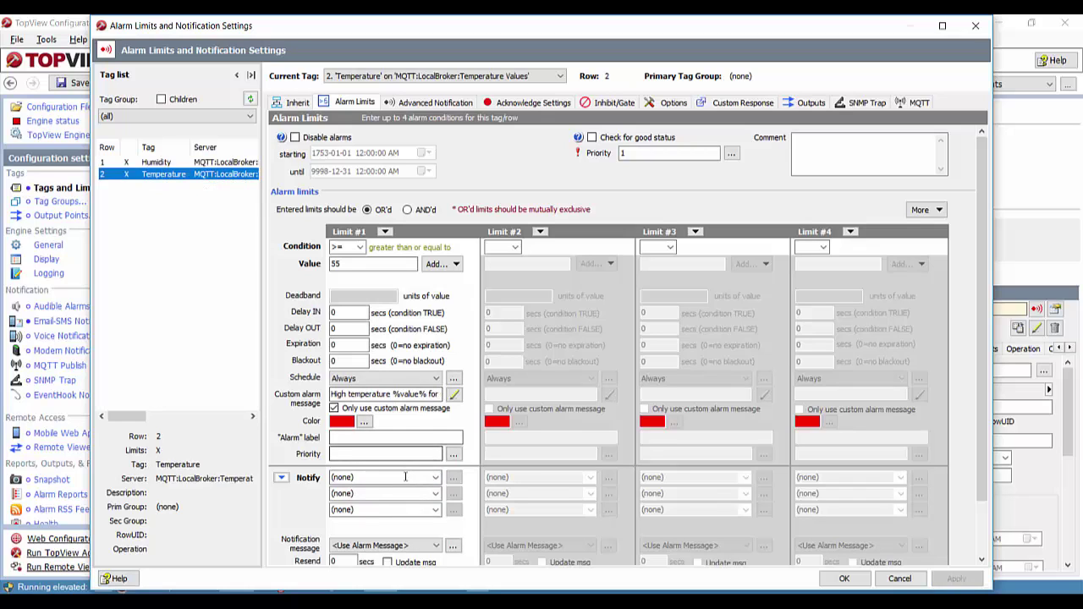
{"action": "left_click", "coordinate": [436, 477]}
{"action": "left_click", "coordinate": [392, 519]}
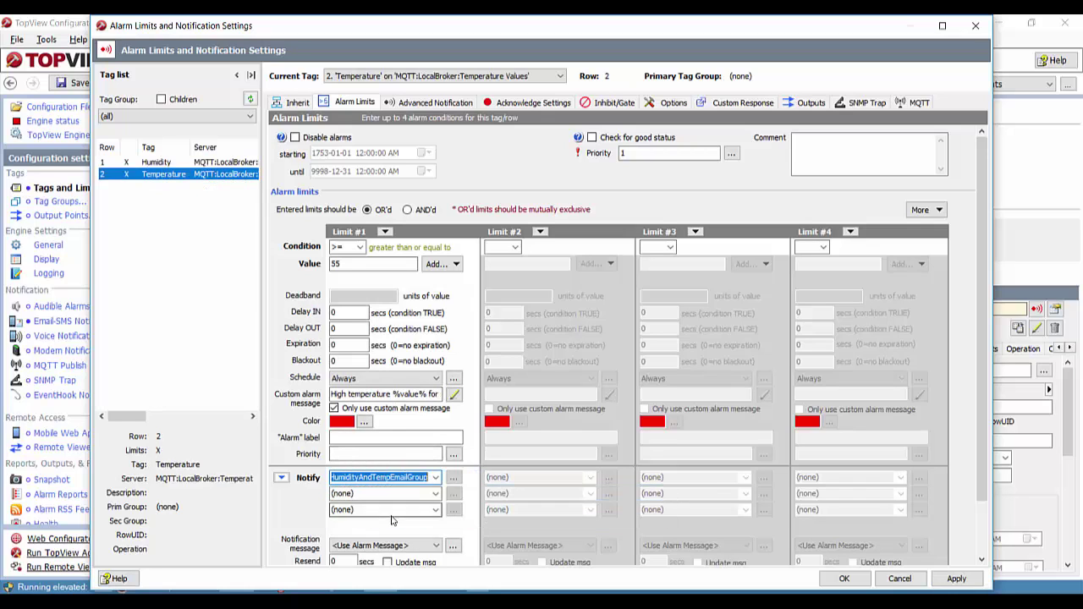
{"action": "left_click", "coordinate": [955, 579]}
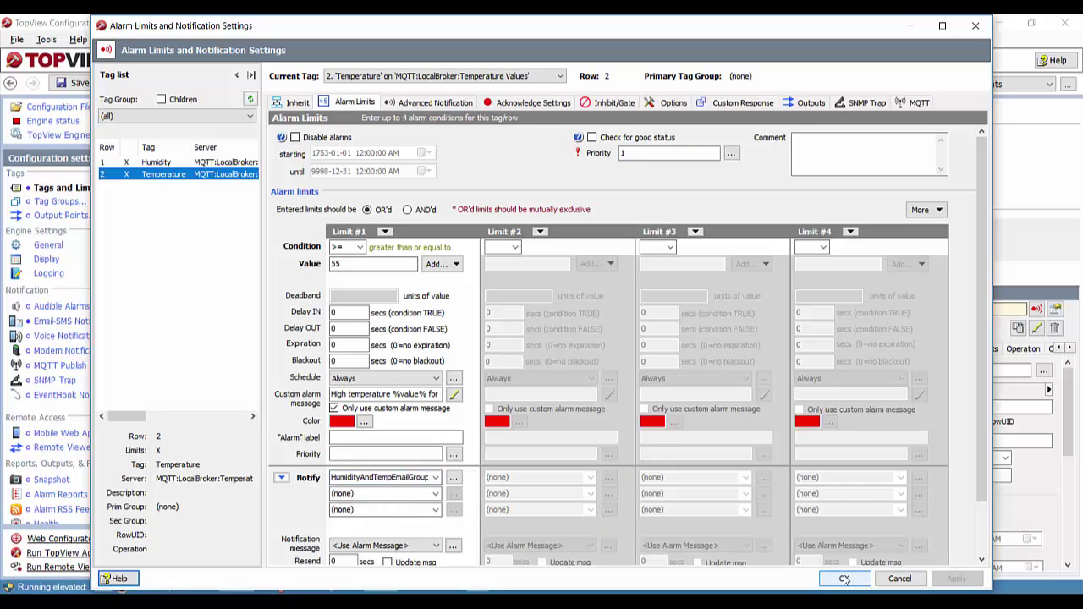
{"action": "left_click", "coordinate": [844, 579]}
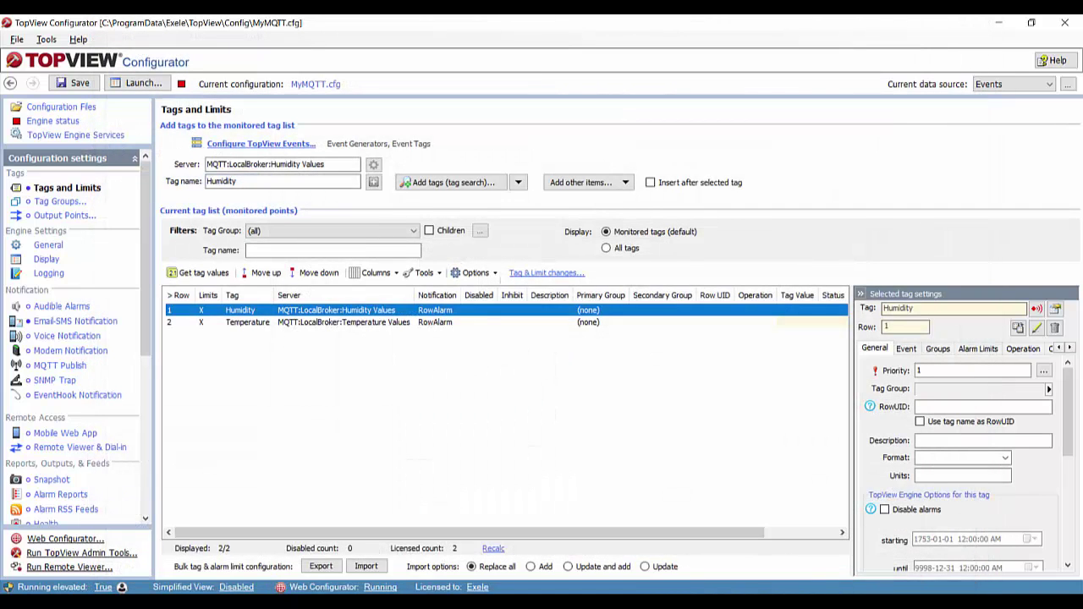
- Save MyMQTT.cfg, launch the engine with startup alarm notifications, and show the Alarms View
{"action": "left_click", "coordinate": [136, 83]}
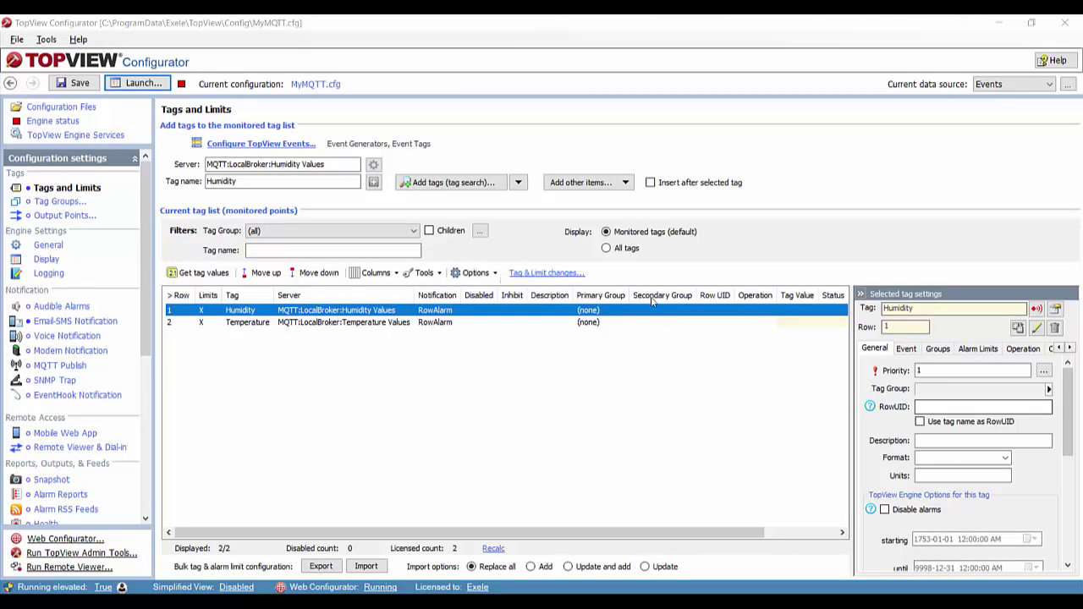
{"action": "left_click", "coordinate": [76, 83]}
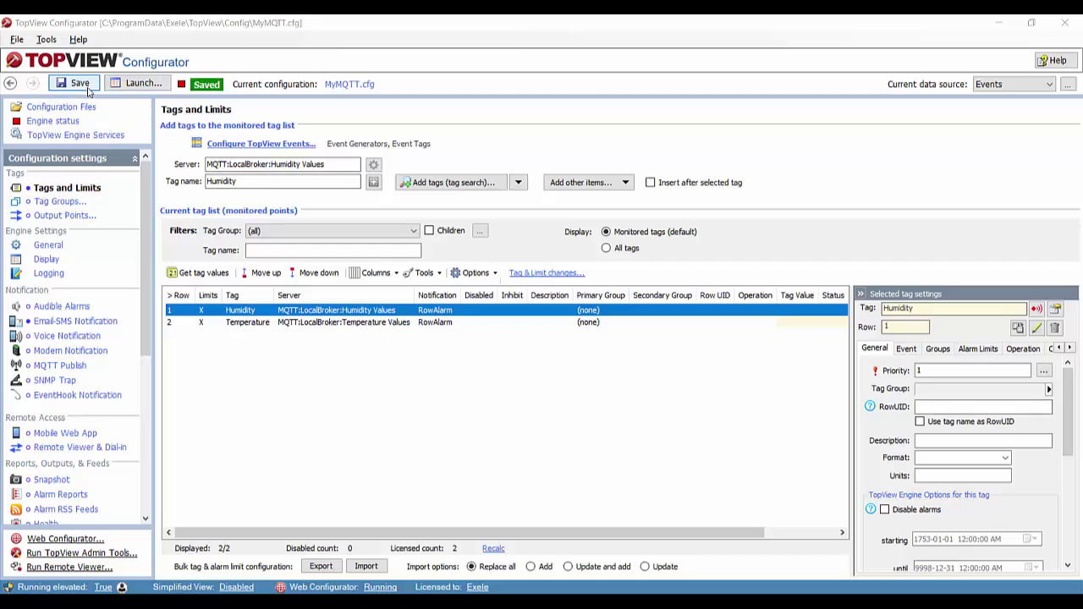
{"action": "left_click", "coordinate": [140, 83]}
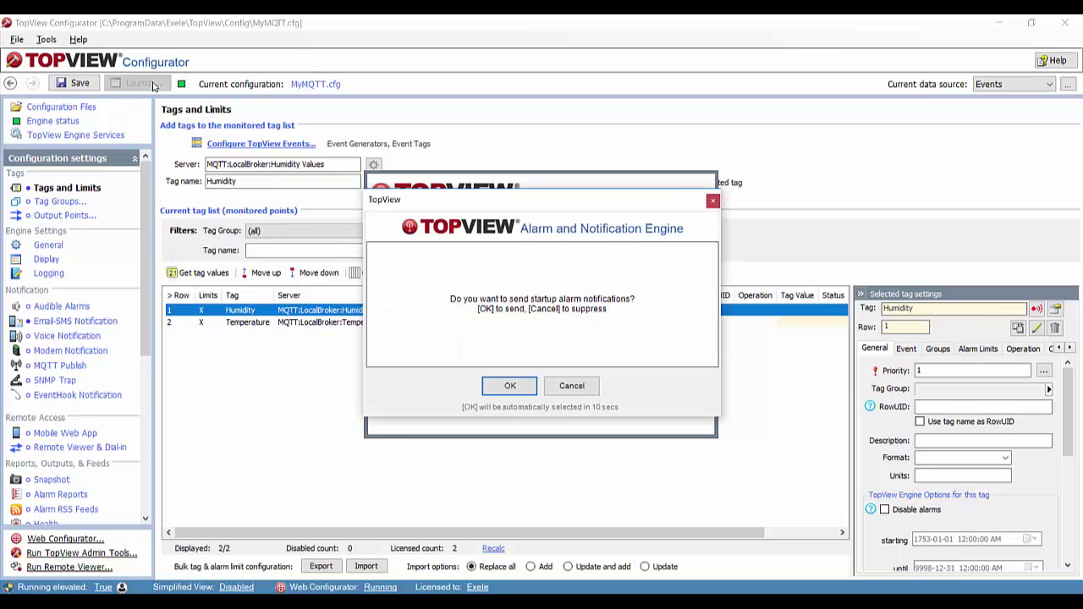
{"action": "left_click", "coordinate": [510, 386]}
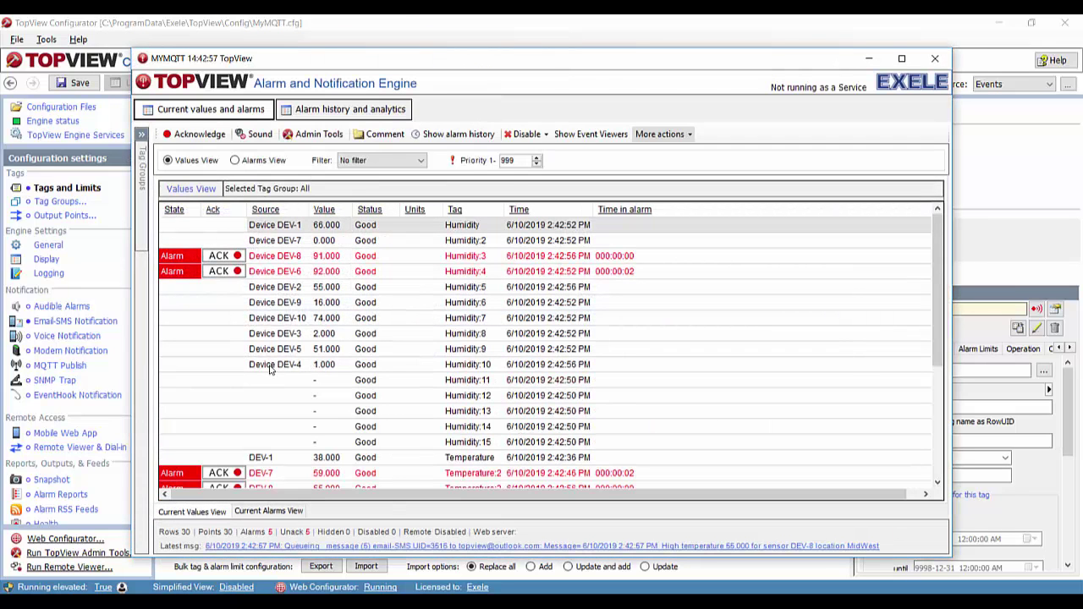
{"action": "left_click", "coordinate": [252, 160]}
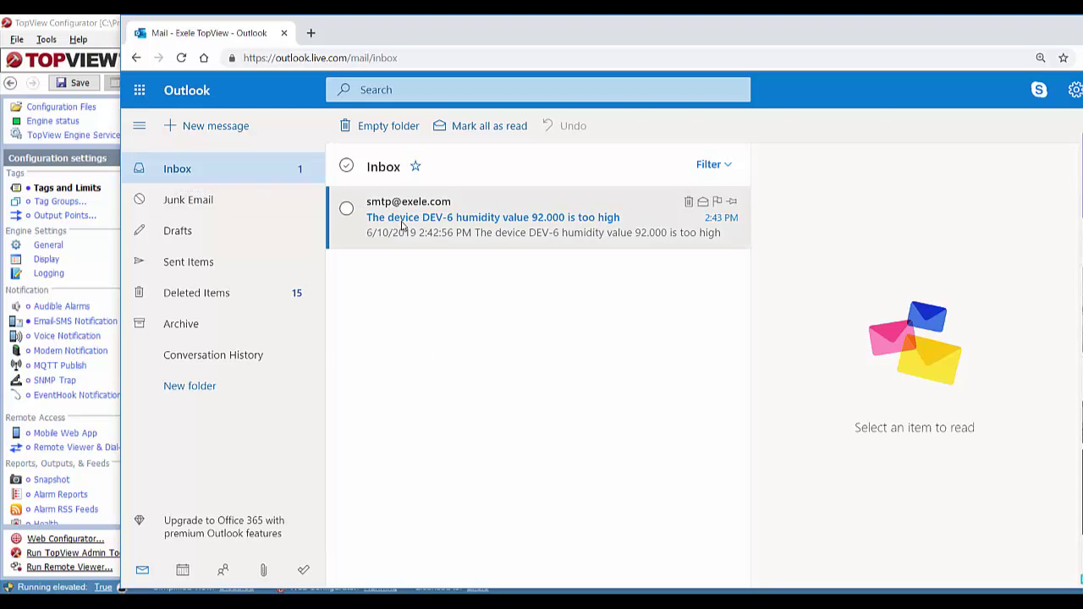
- Read the DEV-6, DEV-7, DEV-10 and DEV-8 alarm emails in the Outlook inbox
{"action": "left_click", "coordinate": [476, 237]}
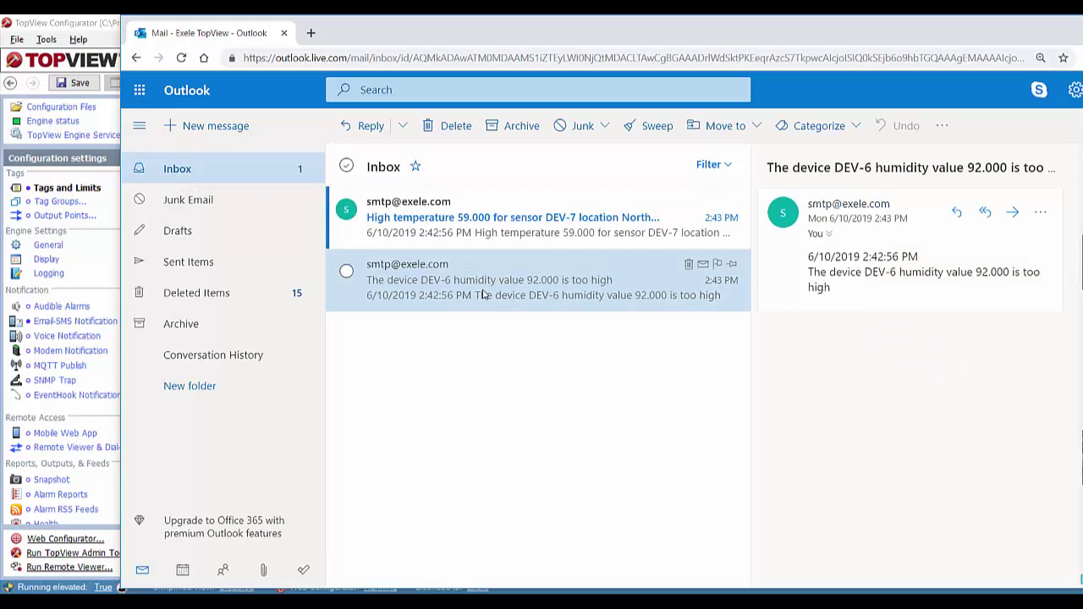
{"action": "left_click", "coordinate": [491, 234]}
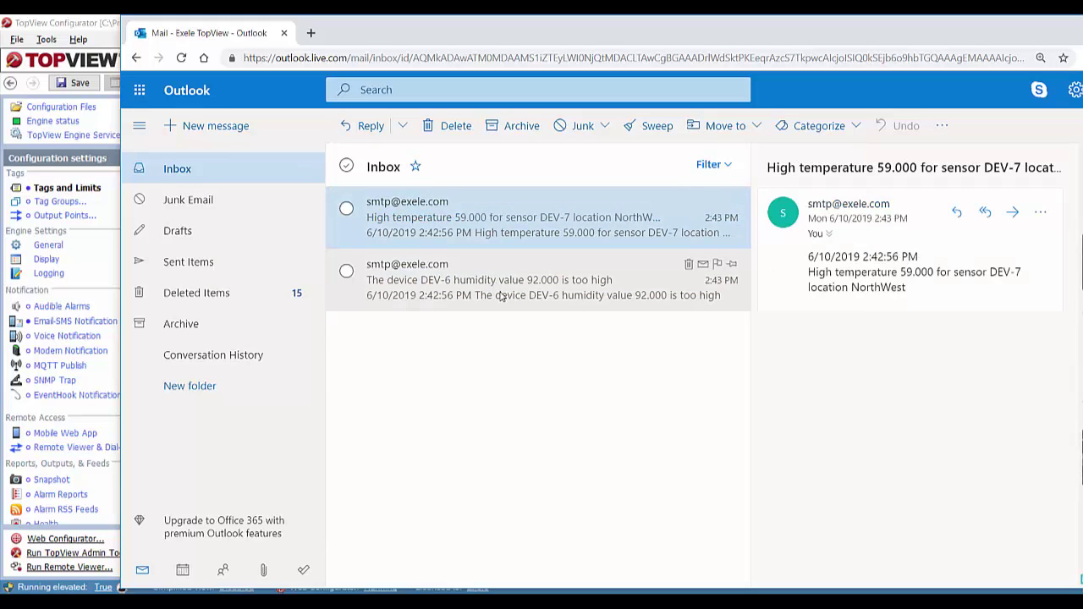
{"action": "left_click", "coordinate": [508, 244]}
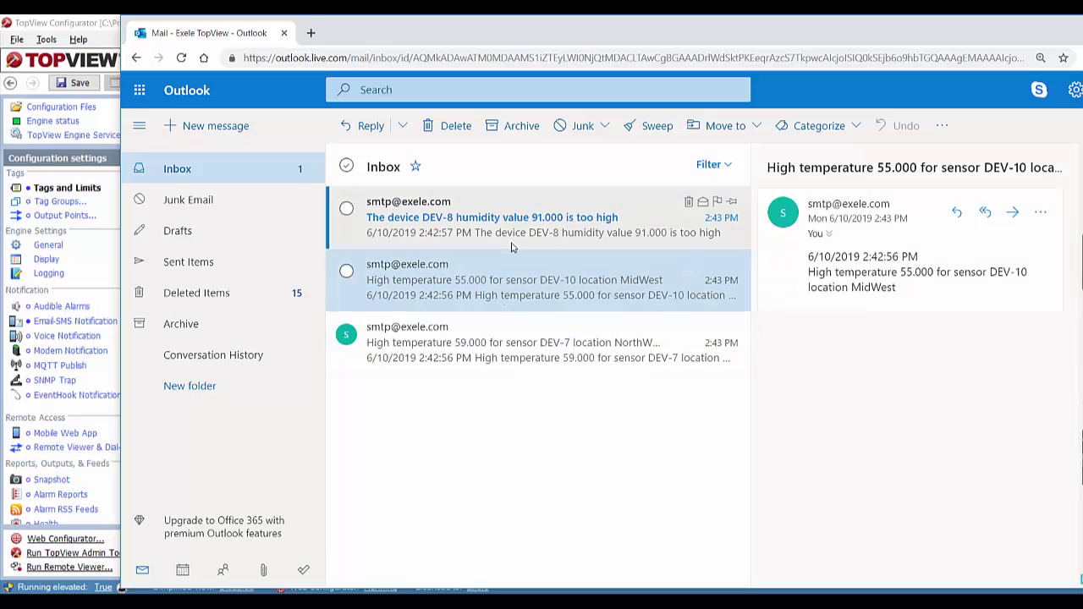
{"action": "left_click", "coordinate": [511, 245]}
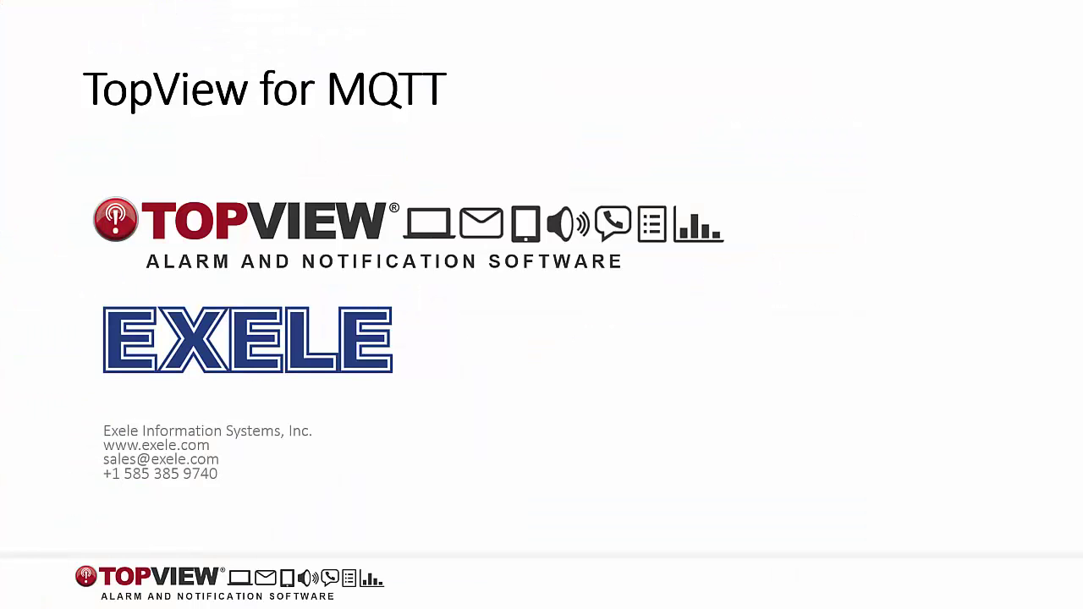